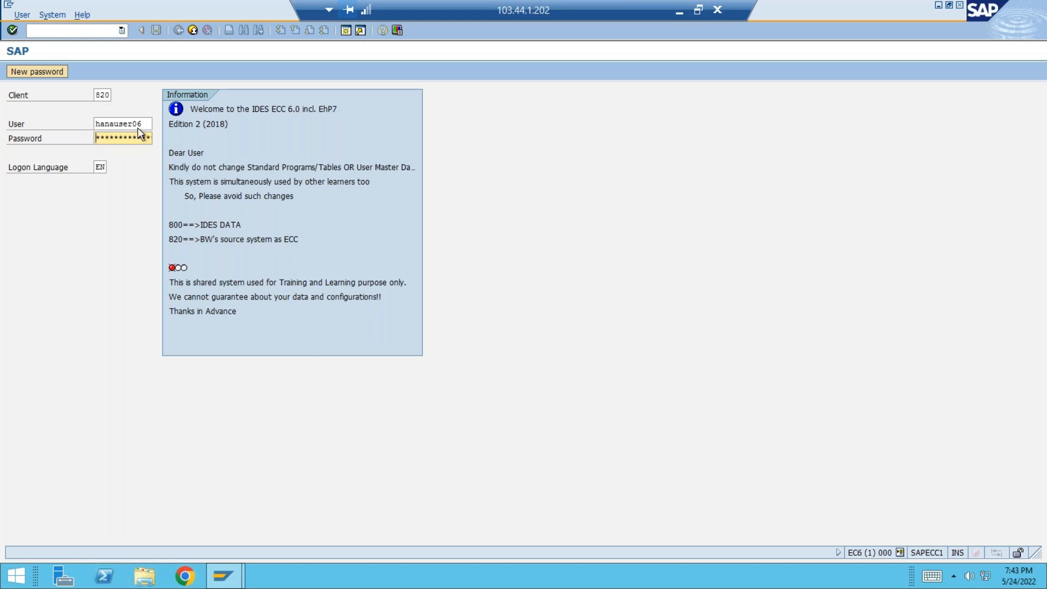
# Log on to client 820 of the ECC system with the pre-filled user credentials.
pyautogui.click(371, 167)
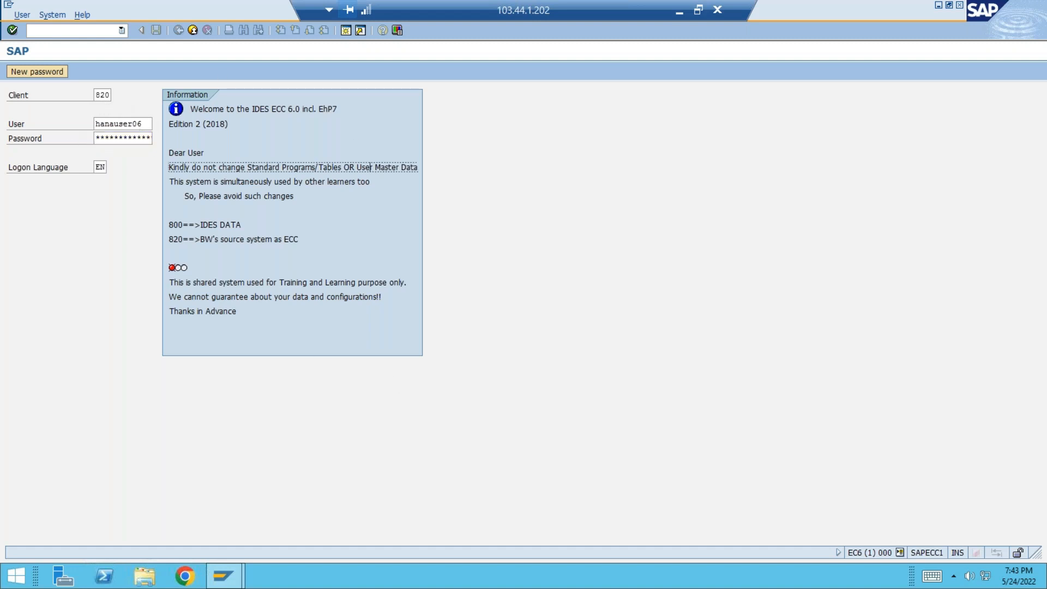
pyautogui.click(146, 124)
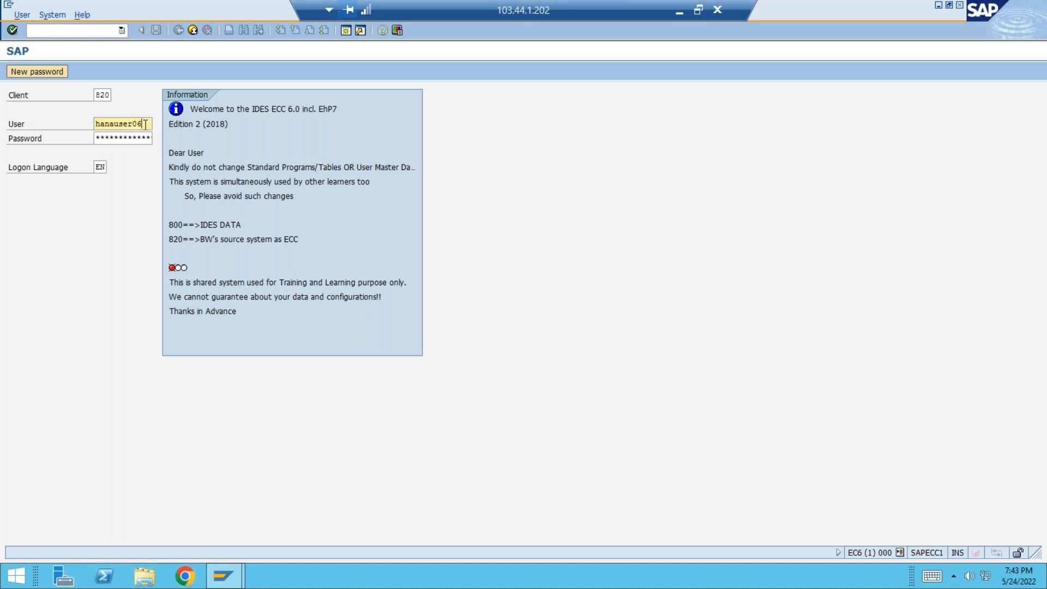
pyautogui.press('Tab')
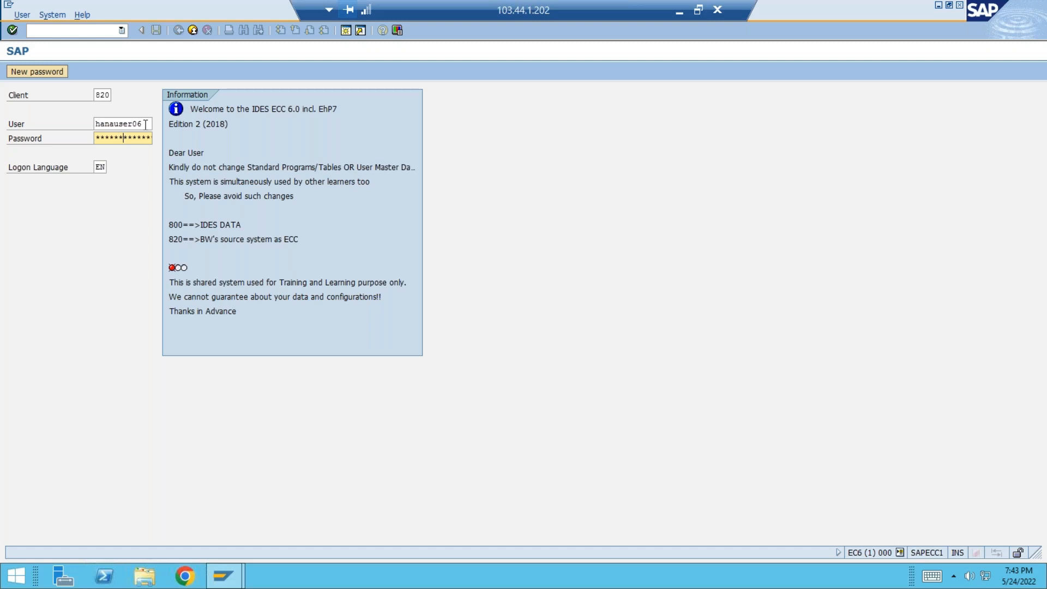
pyautogui.press('Return')
pyautogui.press('Return')
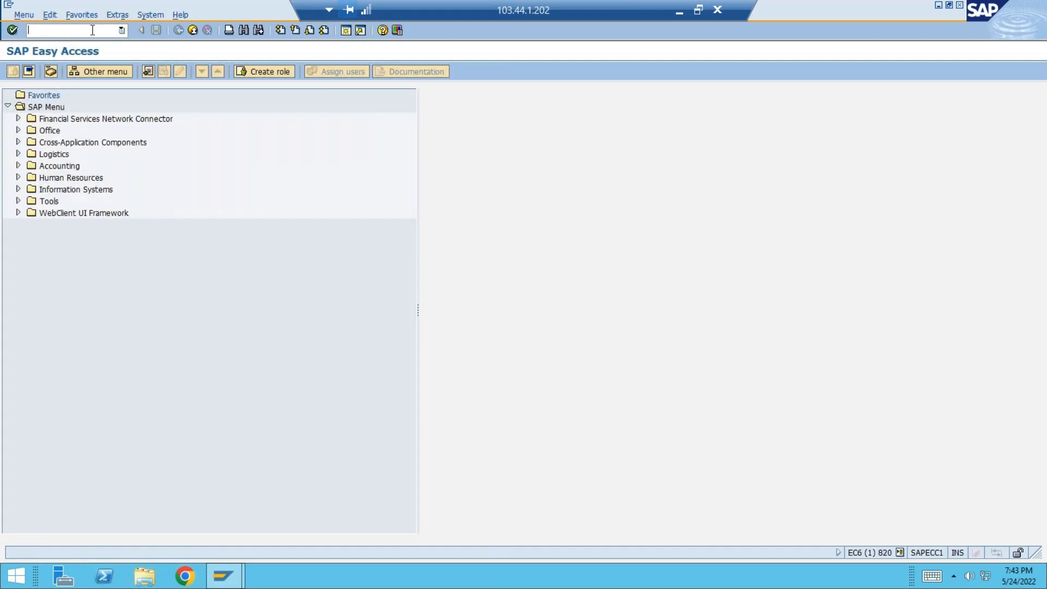
# Open the ABAP Dictionary with transaction SE11 and display the database table VBAK.
pyautogui.write('se11')
pyautogui.press('Return')
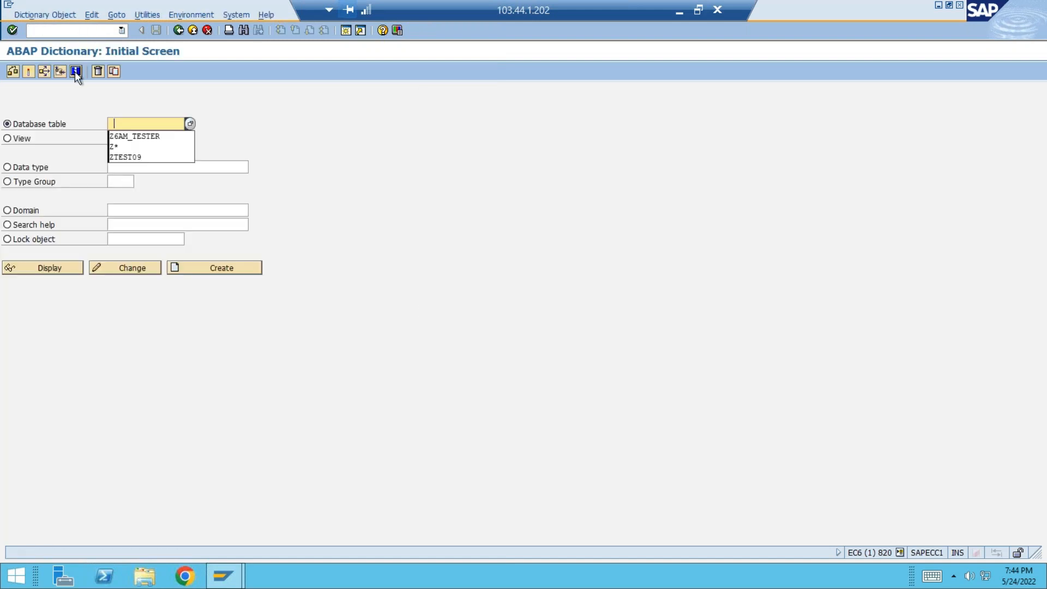
pyautogui.write('vbak')
pyautogui.press('Return')
pyautogui.click(60, 267)
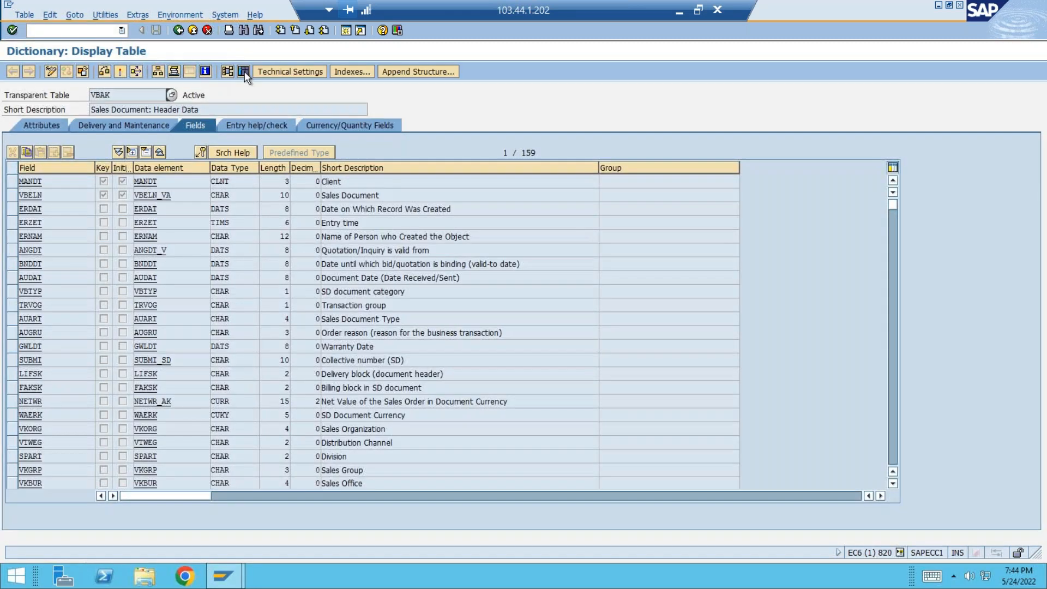
# Check the number of entries in table VBAK and return to the ABAP Dictionary initial screen.
pyautogui.click(245, 71)
pyautogui.click(90, 71)
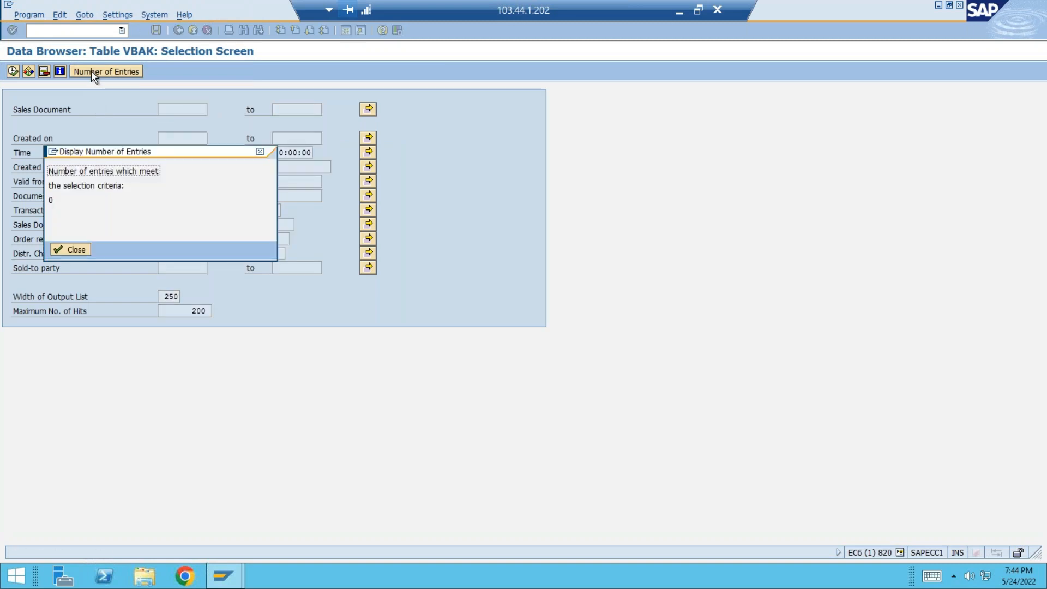
pyautogui.click(72, 250)
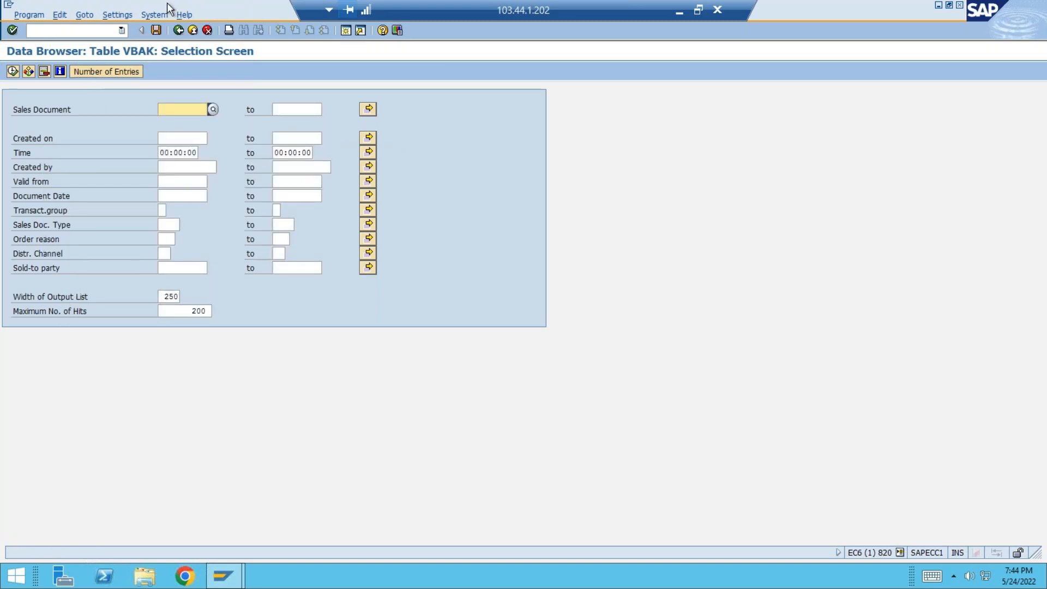
pyautogui.click(178, 30)
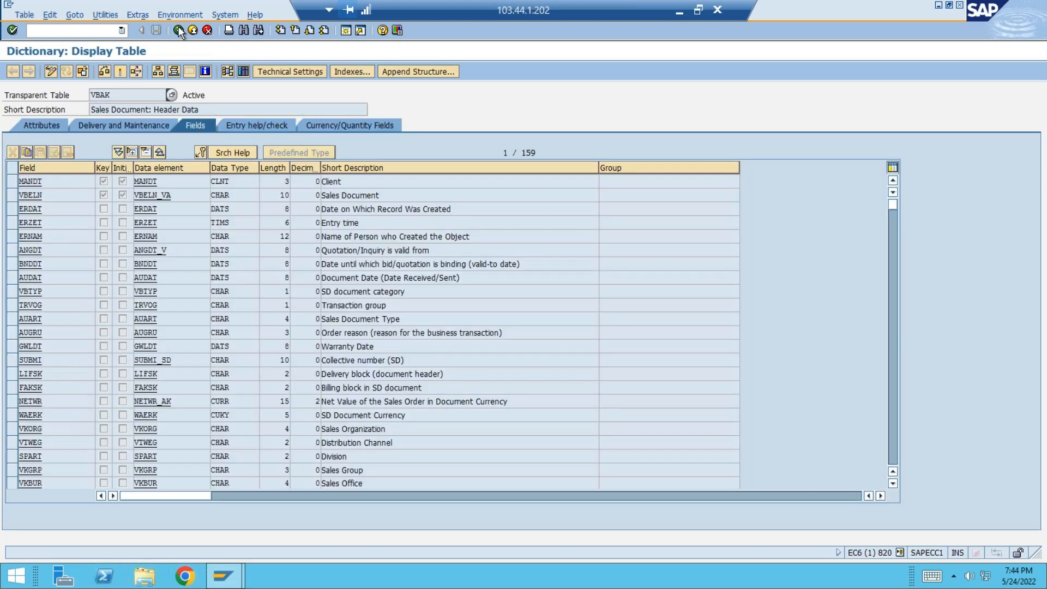
pyautogui.click(178, 30)
# Display the definition of the database table Z6AM_TESTER.
pyautogui.press('BackSpace')
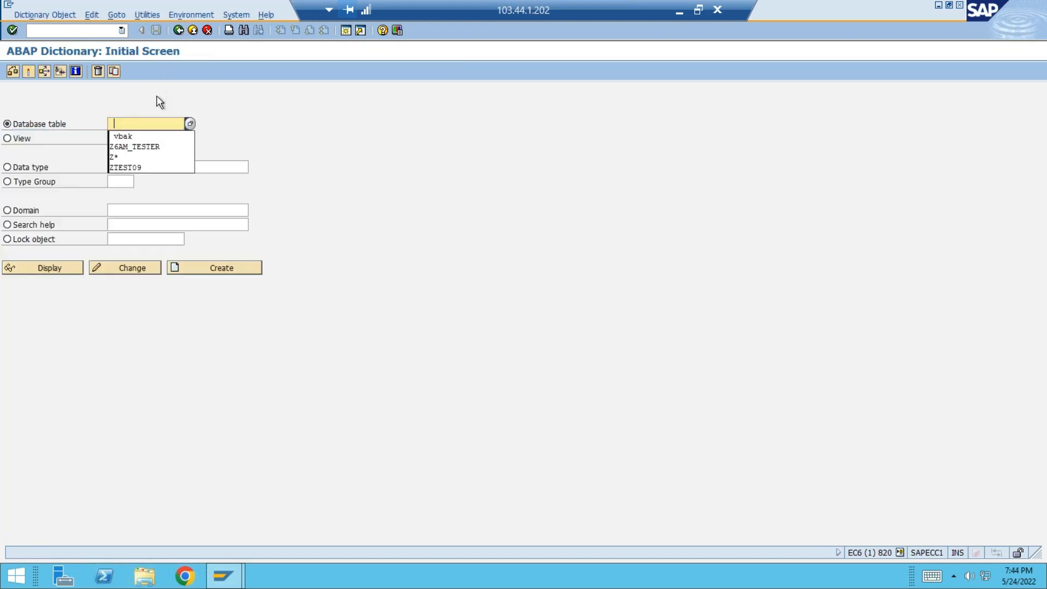
pyautogui.click(146, 147)
pyautogui.click(58, 268)
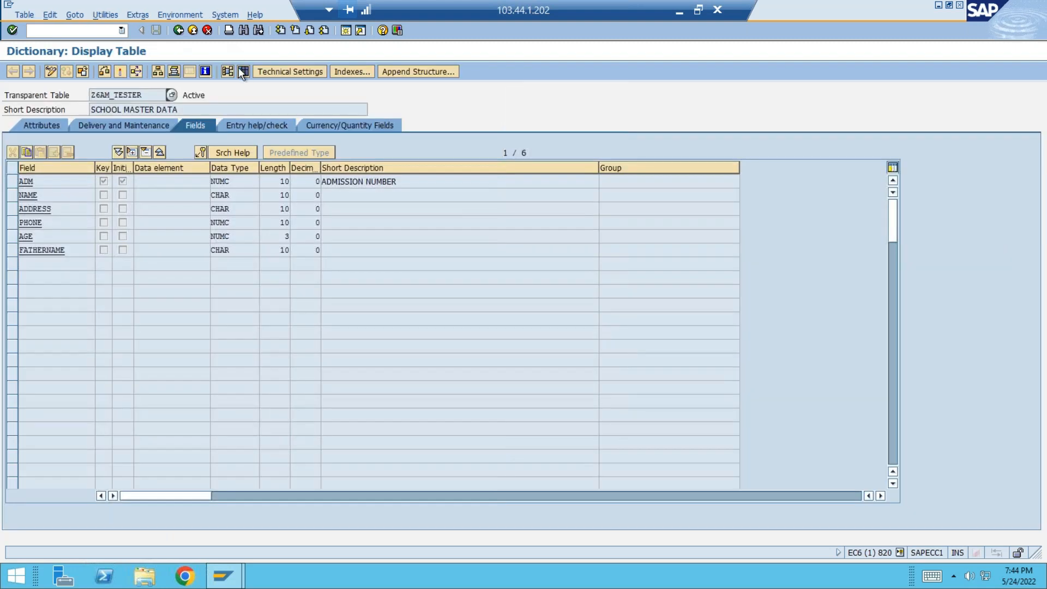
# Check the number of entries in Z6AM_TESTER, list its records and return to the table definition.
pyautogui.click(242, 72)
pyautogui.click(55, 71)
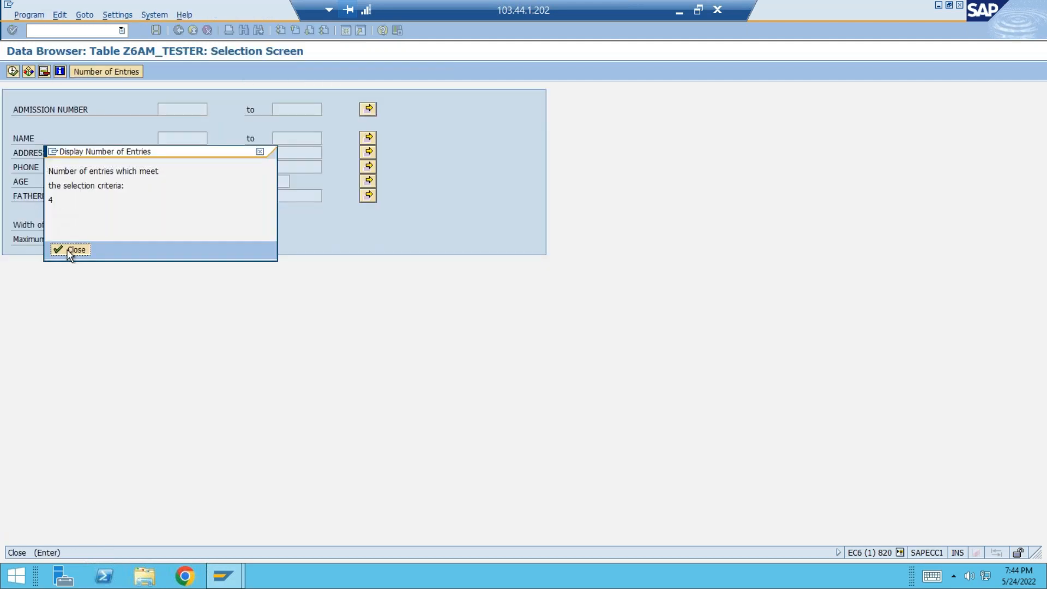
pyautogui.click(70, 250)
pyautogui.click(13, 72)
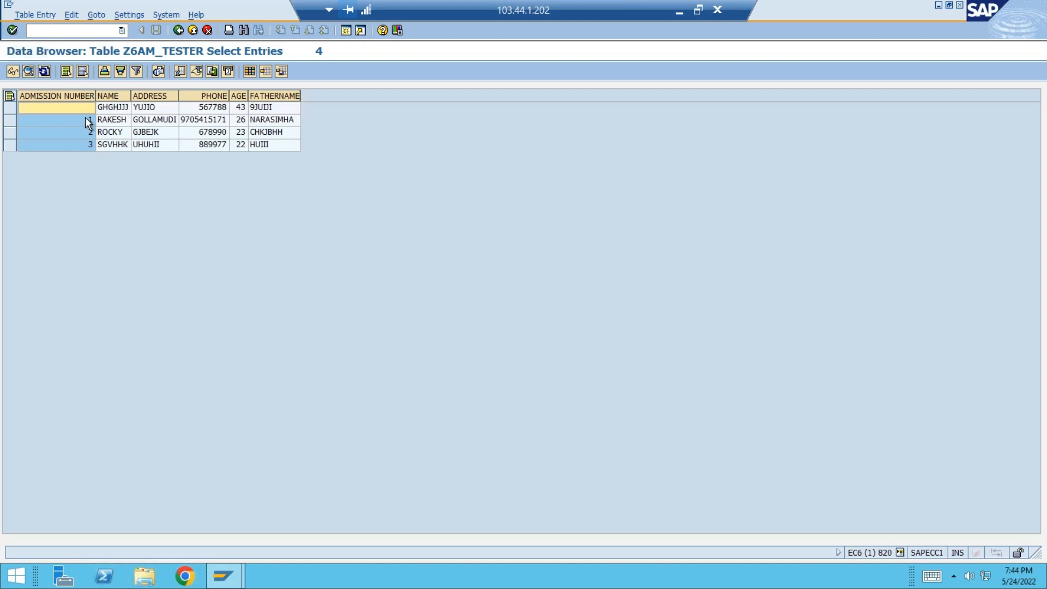
pyautogui.click(178, 31)
pyautogui.click(178, 31)
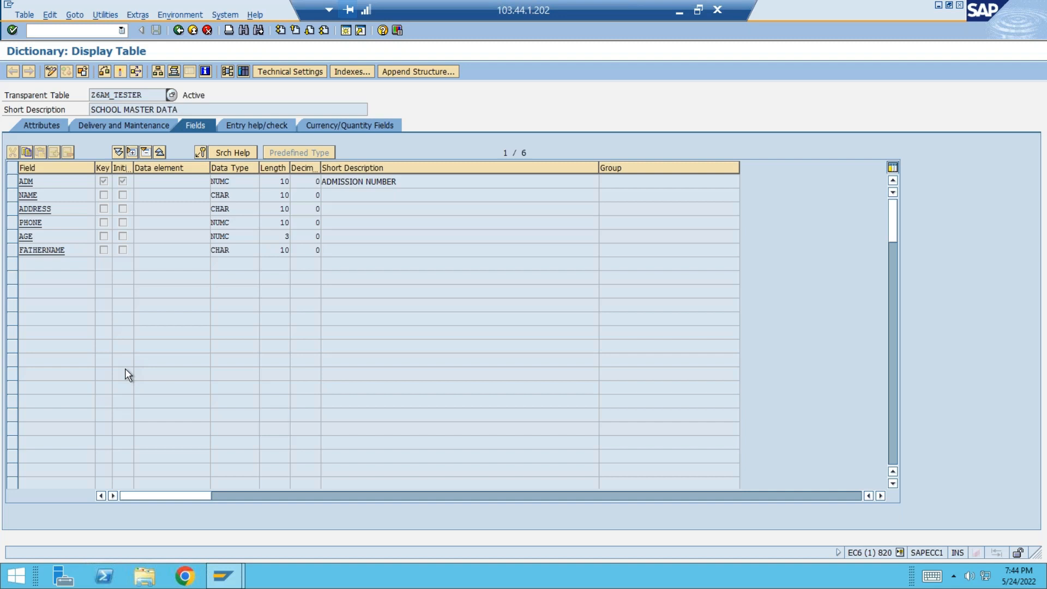
# Review the NAME, ADDRESS, PHONE, AGE and FATHERNAME fields of the Z6AM_TESTER table.
pyautogui.click(47, 194)
pyautogui.click(26, 208)
pyautogui.doubleClick(25, 208)
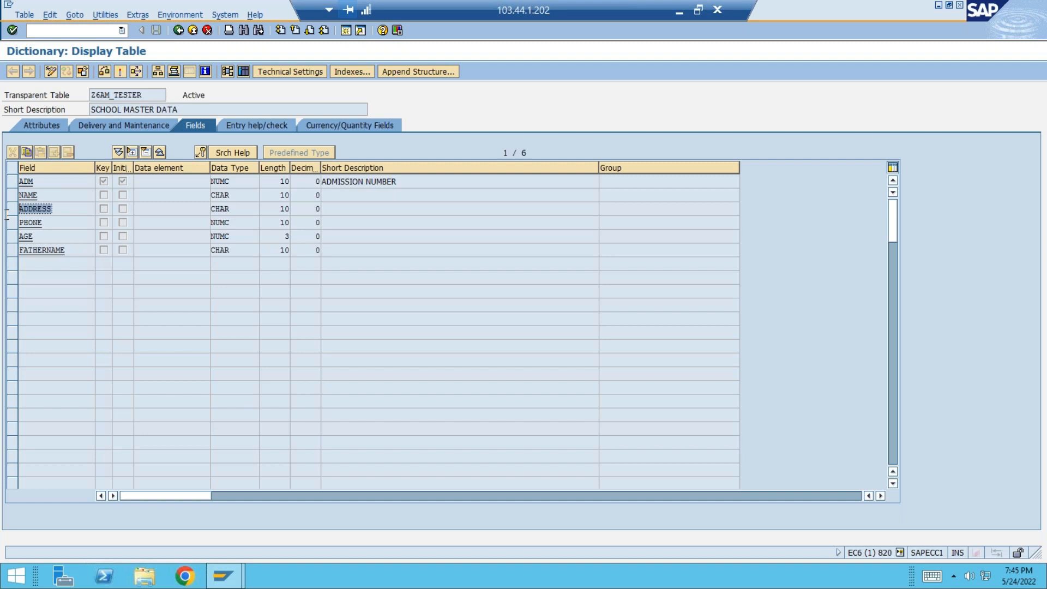
pyautogui.doubleClick(52, 223)
pyautogui.doubleClick(39, 238)
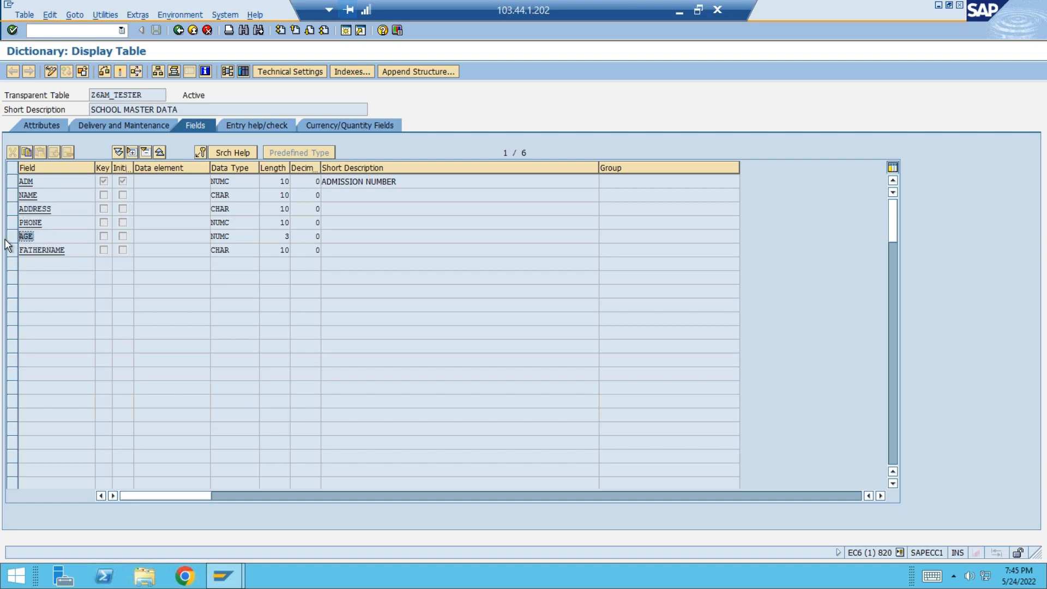
pyautogui.doubleClick(71, 249)
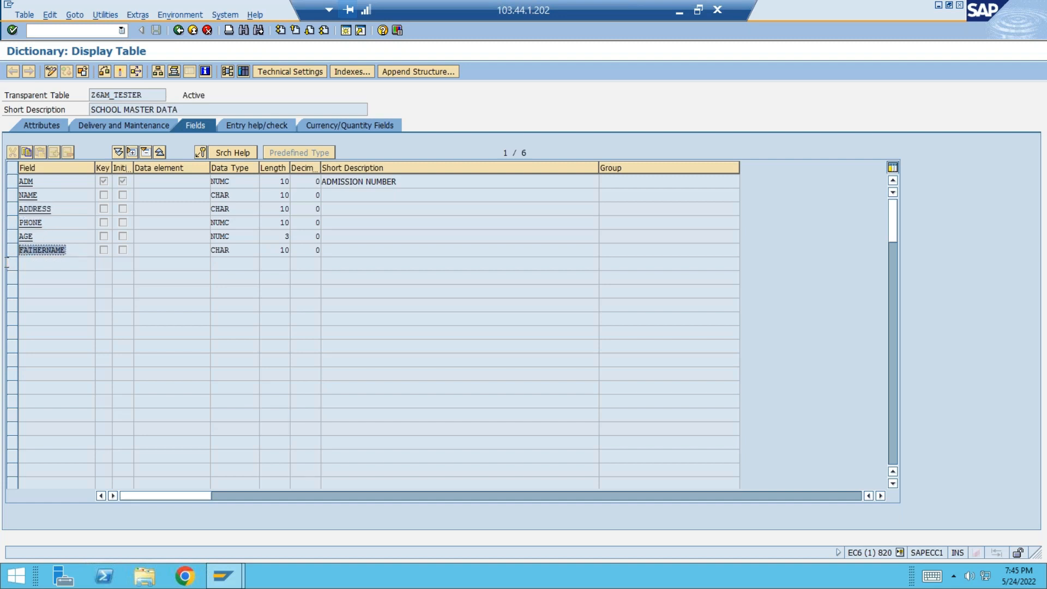
# Copy the table name Z6AM_TESTER and exit the ABAP Dictionary to SAP Easy Access.
pyautogui.moveTo(147, 93); pyautogui.dragTo(74, 93)
pyautogui.hotkey('ctrl', 'c')
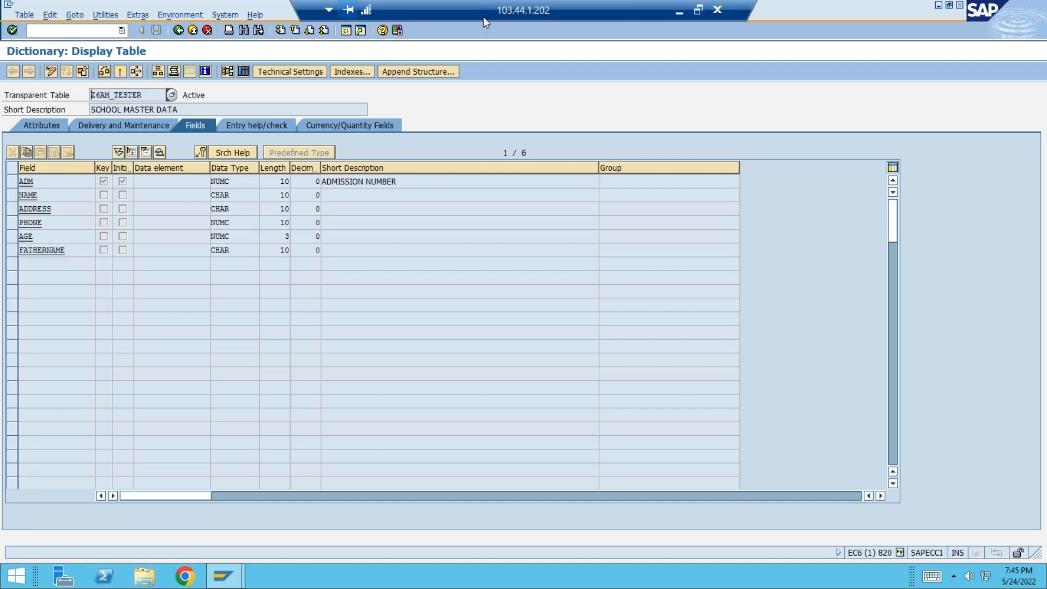
pyautogui.click(192, 31)
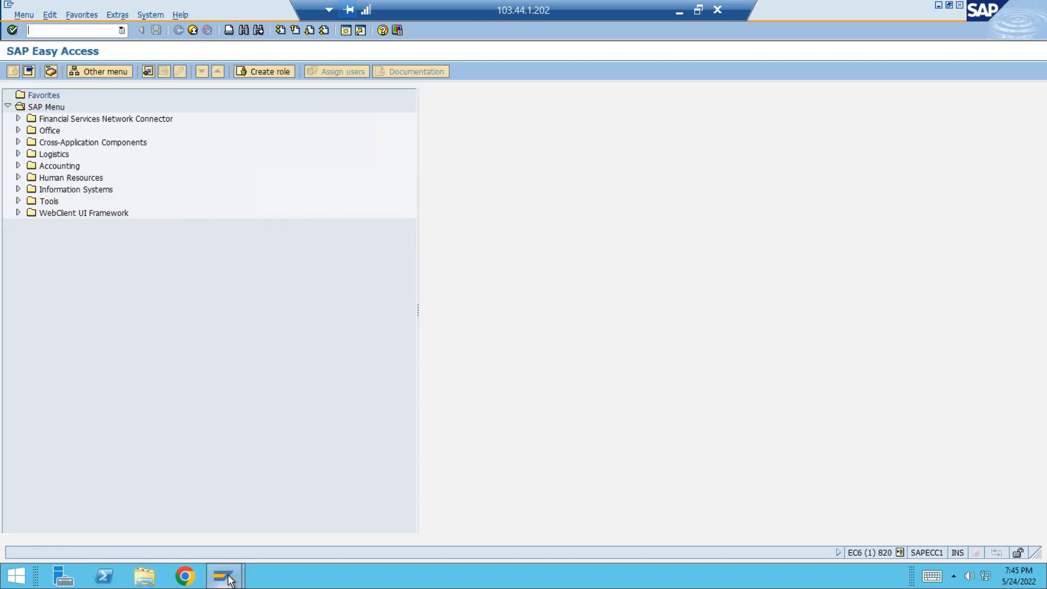
# Open another ECC connection from SAP Logon and log on to client 800 with the saved user name.
pyautogui.moveTo(224, 576)
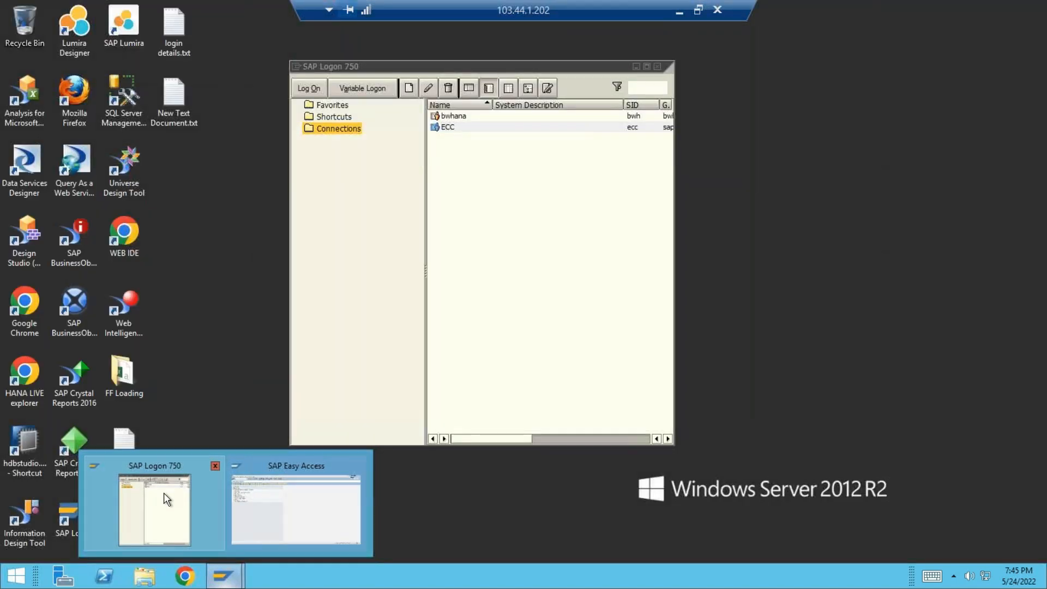
pyautogui.click(174, 490)
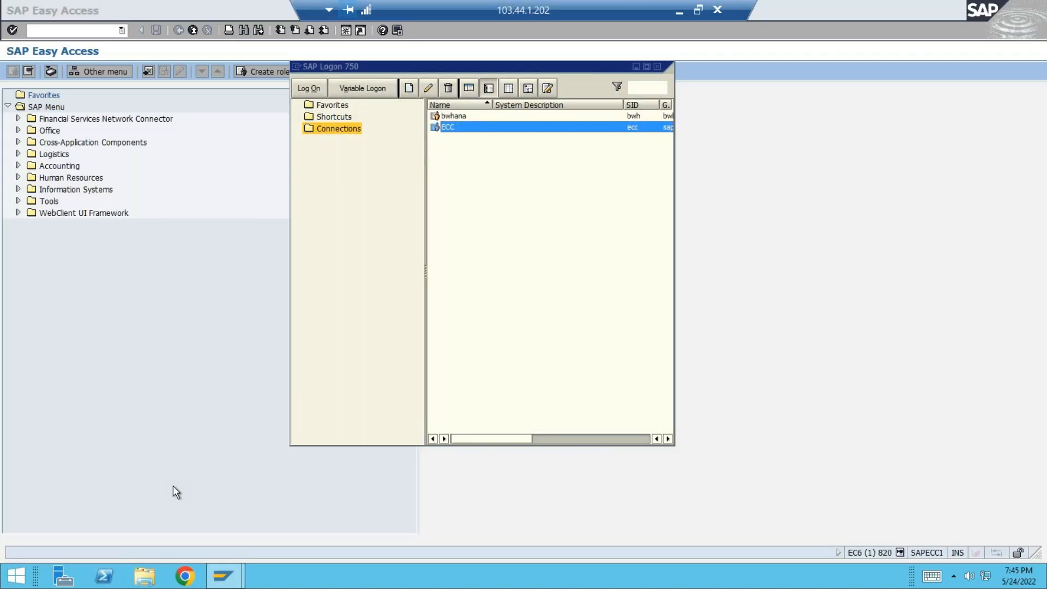
pyautogui.doubleClick(452, 128)
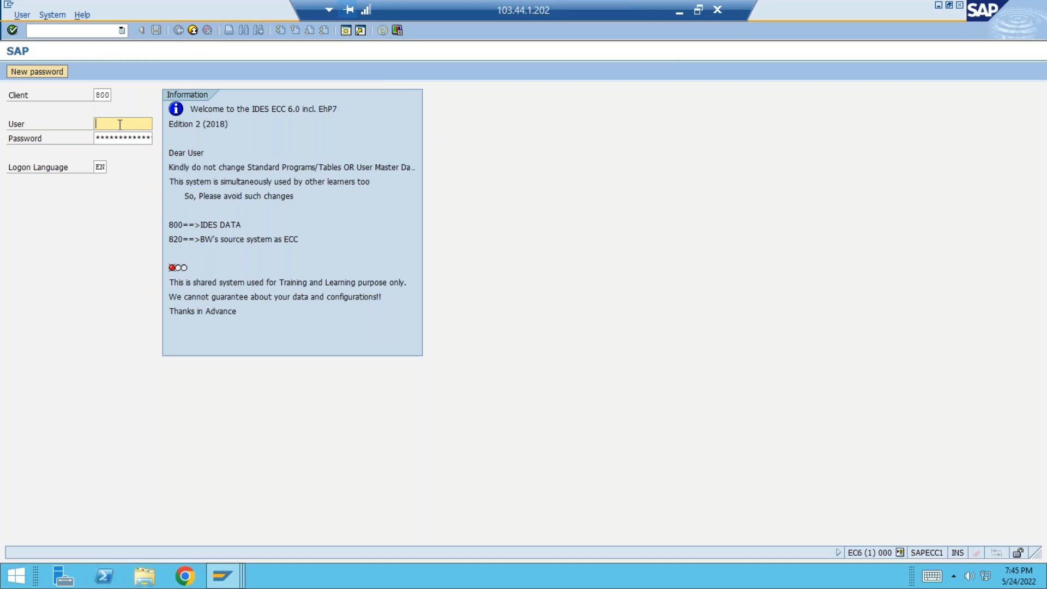
pyautogui.write('ha')
pyautogui.press('Down')
pyautogui.press('Tab')
pyautogui.press('Return')
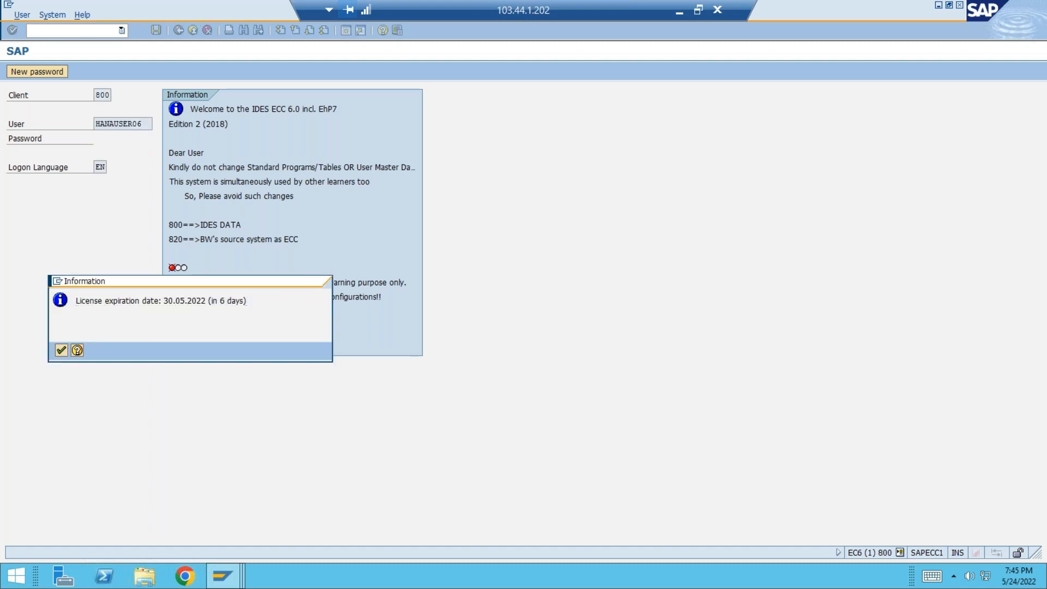
pyautogui.press('Return')
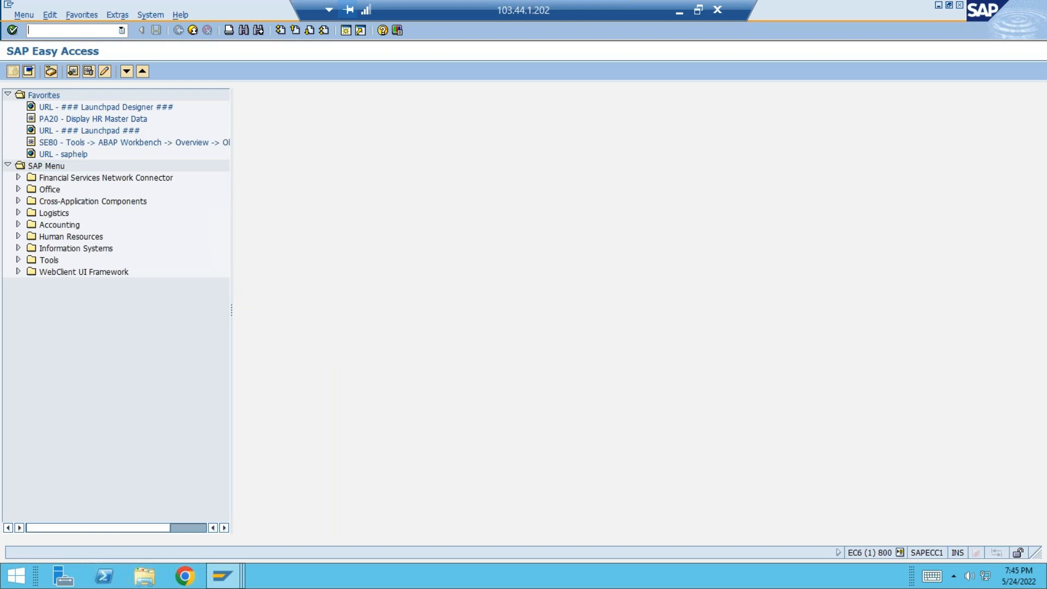
# Open the generic DataSource maintenance with transaction RSO2.
pyautogui.write('rso2')
pyautogui.press('Return')
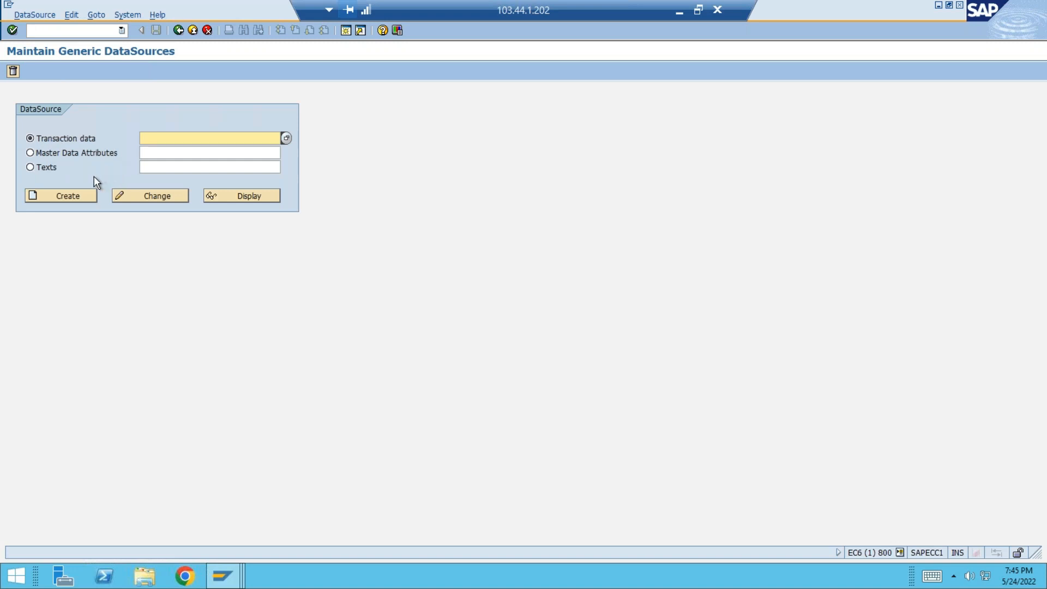
# Start creating a Master Data Attributes DataSource named ZMDA_TEST_BATCH15.
pyautogui.click(30, 154)
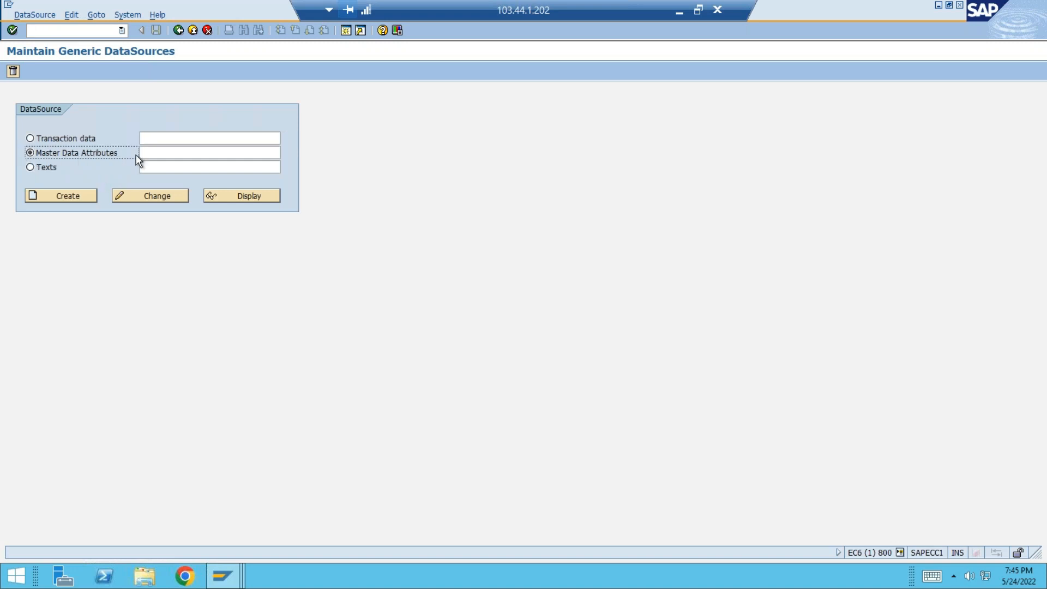
pyautogui.click(158, 151)
pyautogui.write('Z')
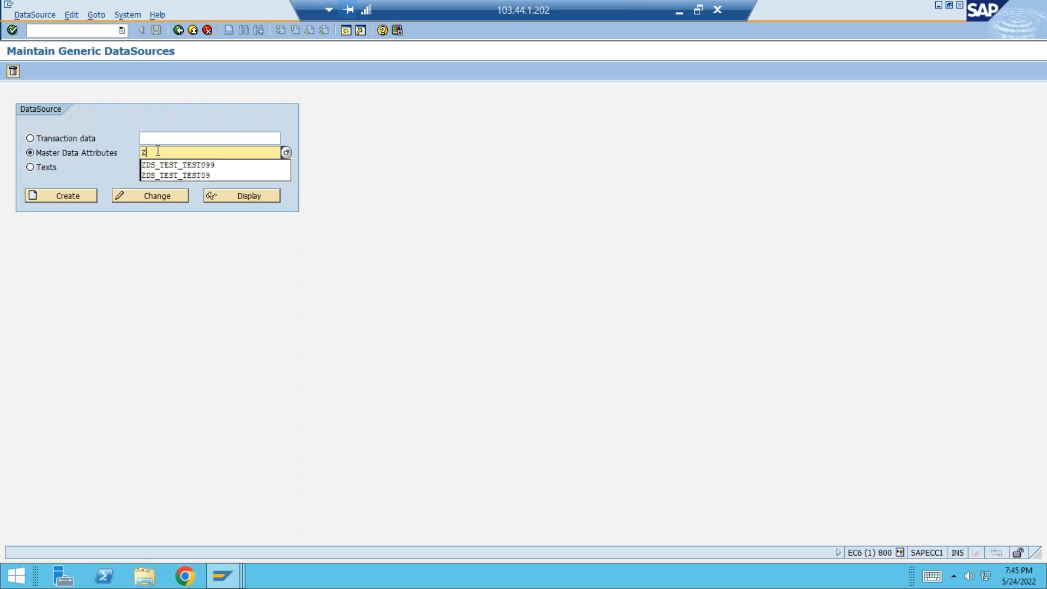
pyautogui.write('MDA')
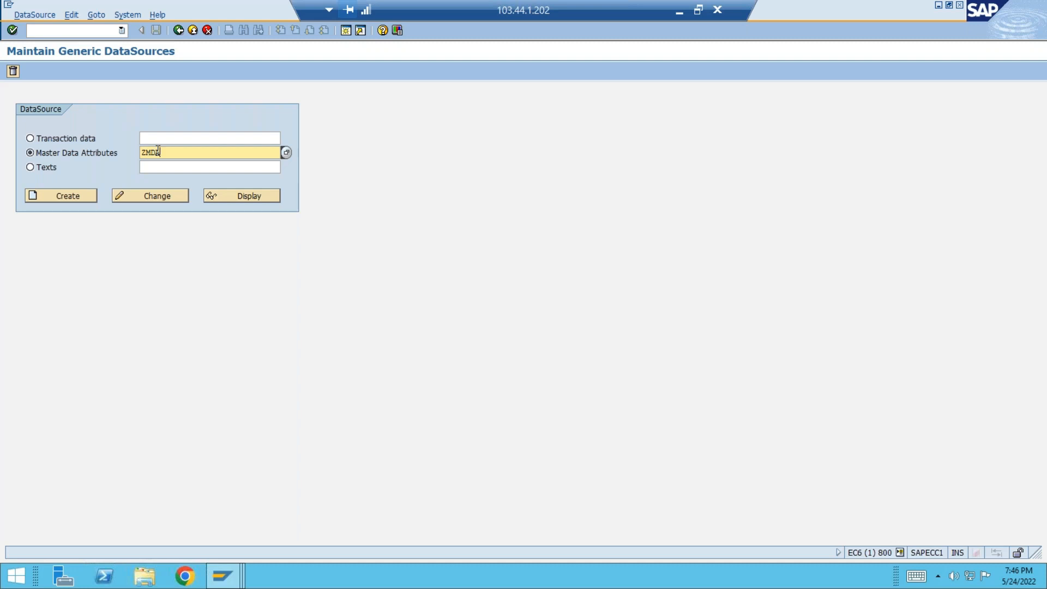
pyautogui.write('_TEST_BATCH15')
pyautogui.click(74, 198)
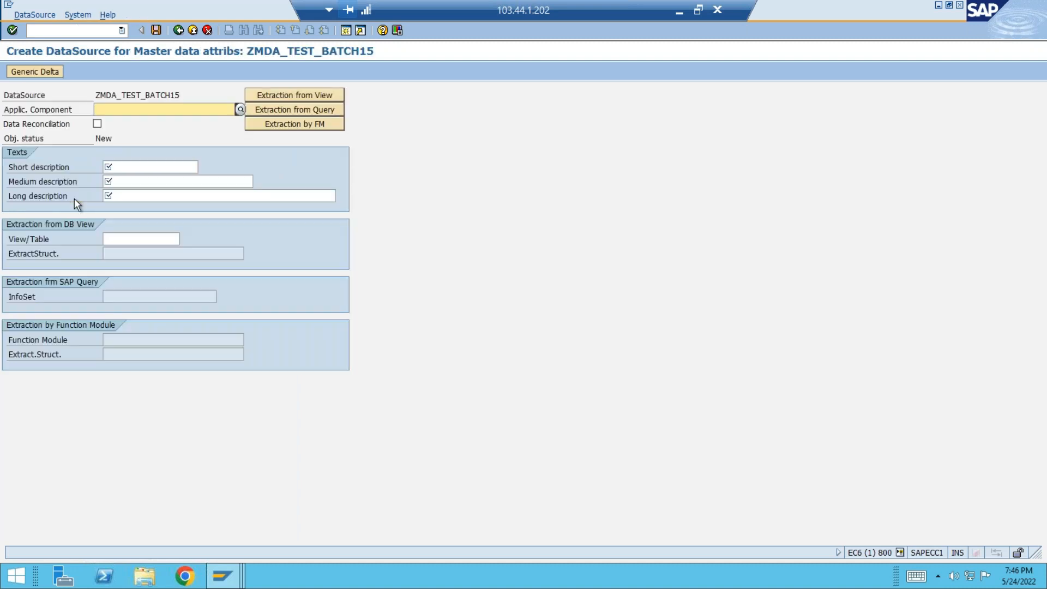
# Set the application component to SD and the short description to "MDA for Batch 15".
pyautogui.write('SD')
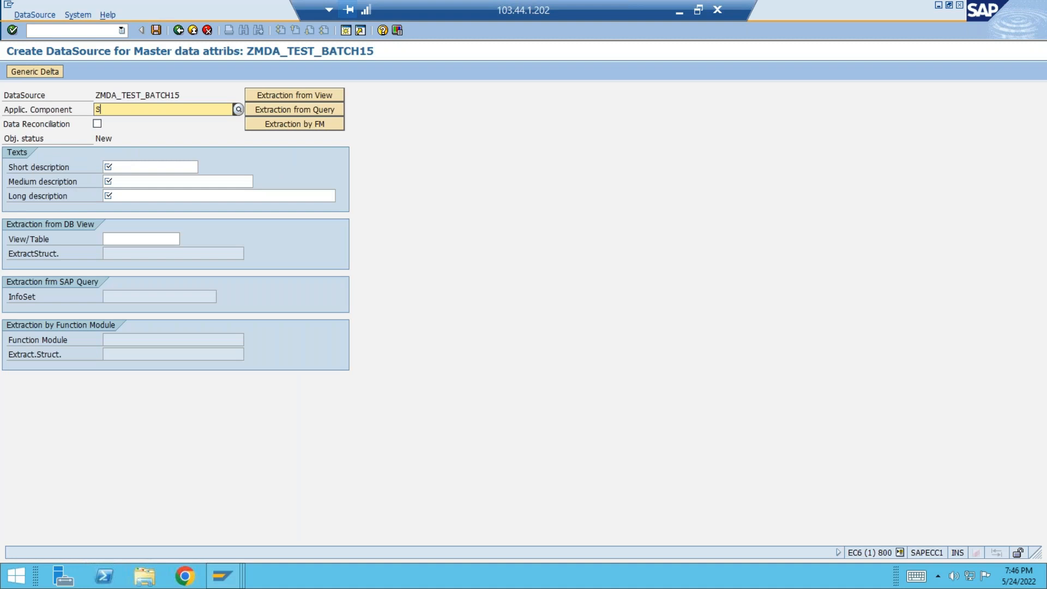
pyautogui.click(131, 167)
pyautogui.write('MDA')
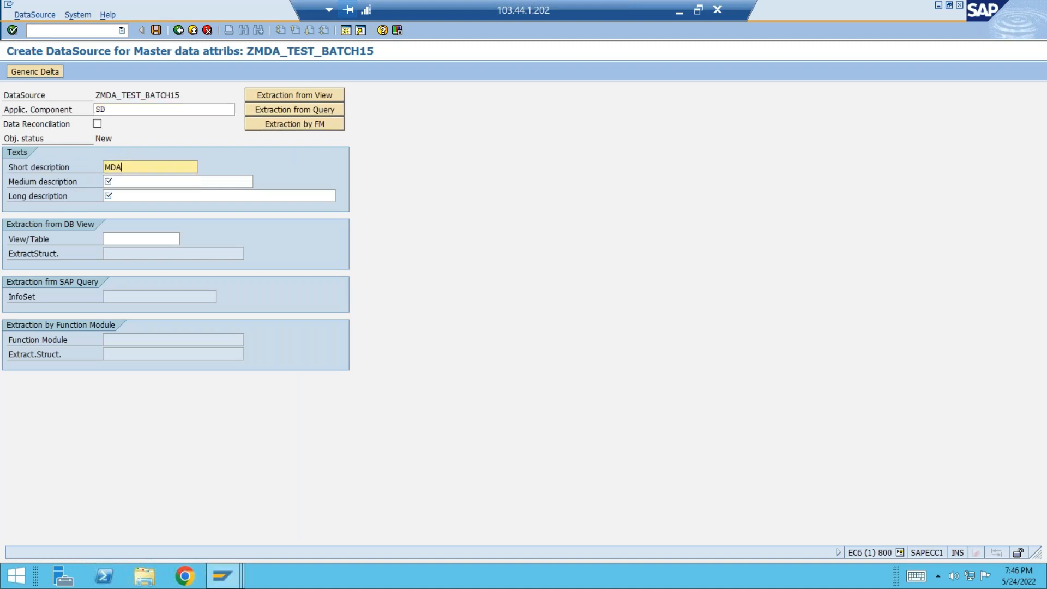
pyautogui.write(' for Batch 15')
# Copy the short description into the DataSource's medium and long descriptions.
pyautogui.moveTo(171, 166); pyautogui.dragTo(16, 146)
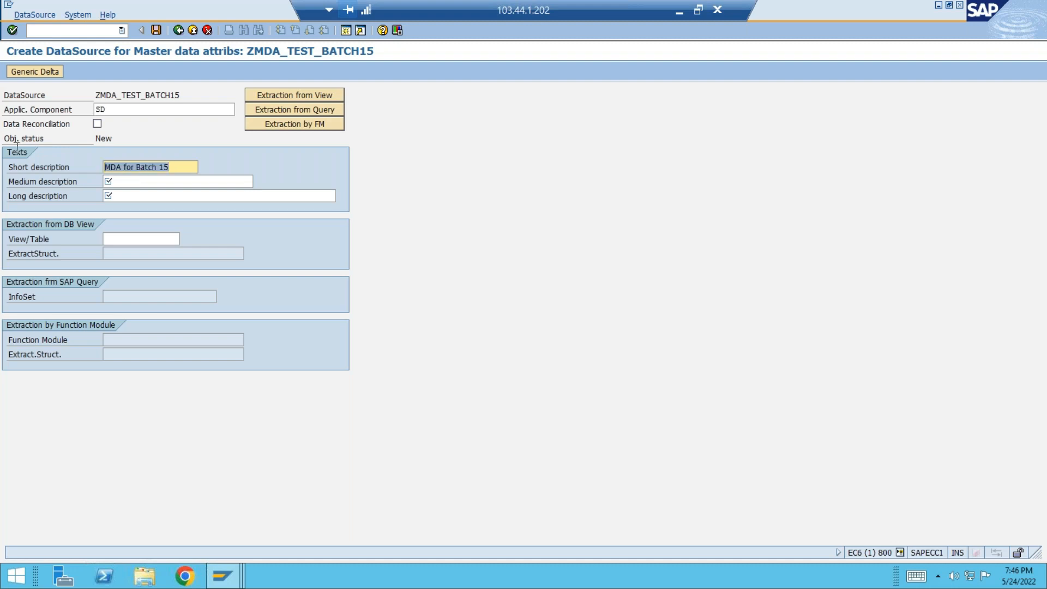
pyautogui.hotkey('ctrl', 'c')
pyautogui.click(154, 181)
pyautogui.hotkey('ctrl', 'v')
pyautogui.click(152, 197)
pyautogui.hotkey('ctrl', 'v')
# Switch to the client 820 session and open the ABAP Dictionary with transaction SE11 to get the source table name.
pyautogui.click(146, 237)
pyautogui.hotkey('alt', 'Tab')
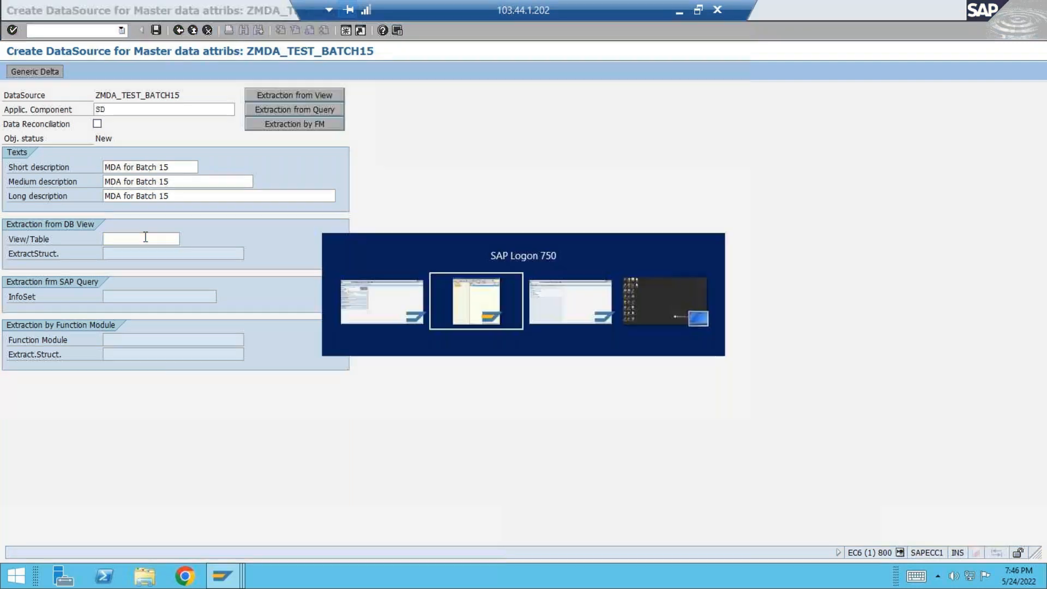
pyautogui.hotkey('alt', 'Tab')
pyautogui.hotkey('alt', 'Tab')
pyautogui.press('Tab')
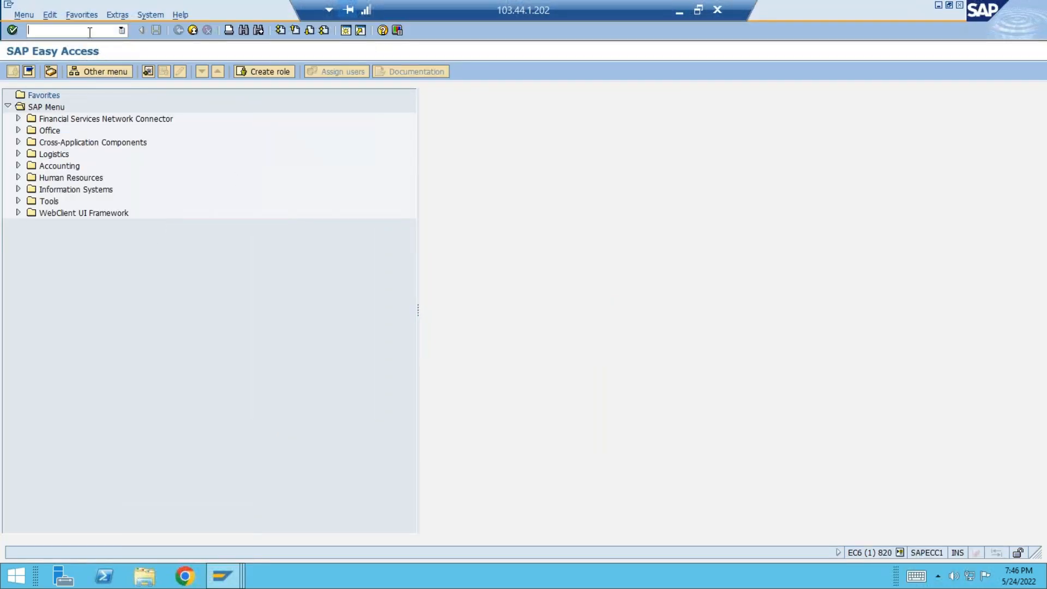
pyautogui.write('se11')
pyautogui.press('Return')
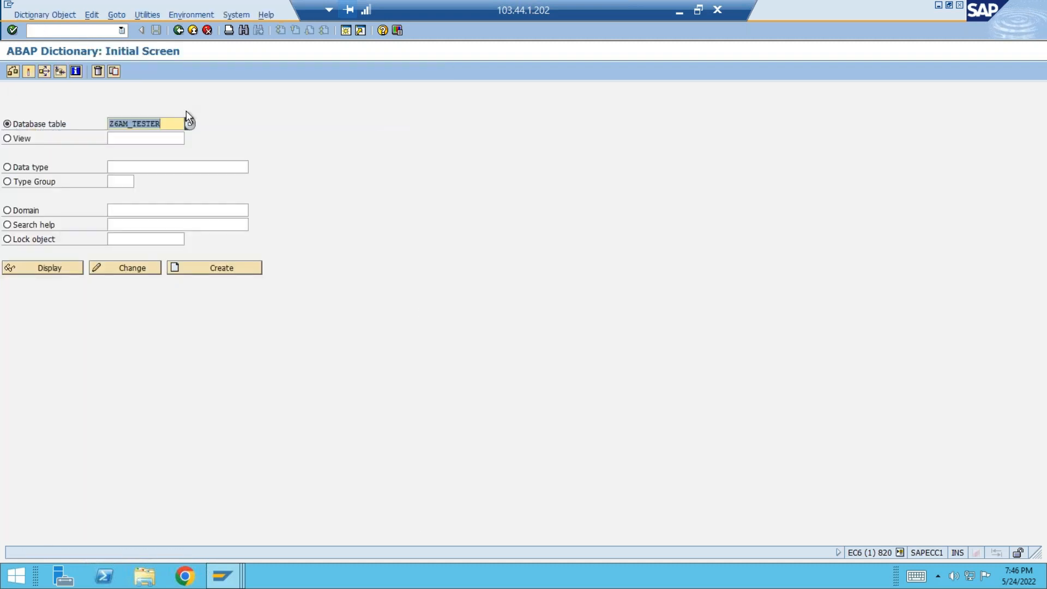
# Return to the new DataSource and set its extraction view/table to Z6AM_TESTER.
pyautogui.hotkey('alt', 'Tab')
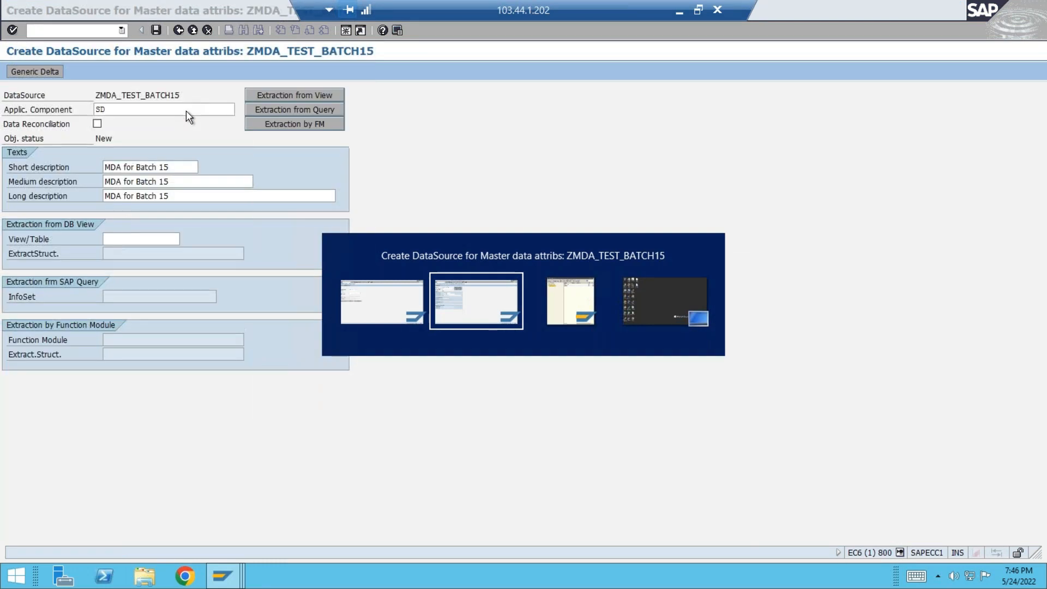
pyautogui.hotkey('ctrl', 'v')
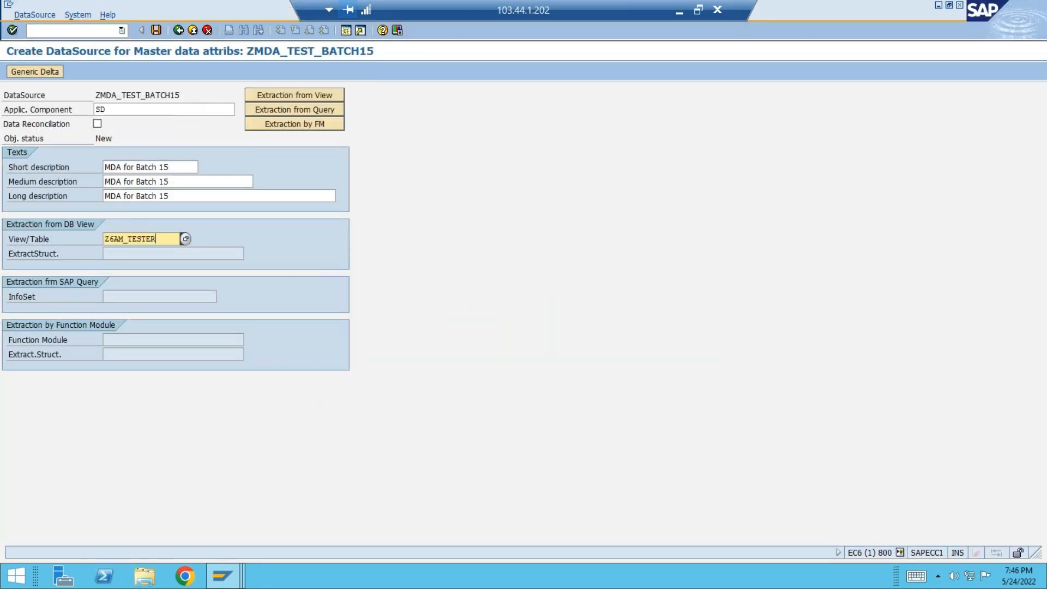
pyautogui.press('Return')
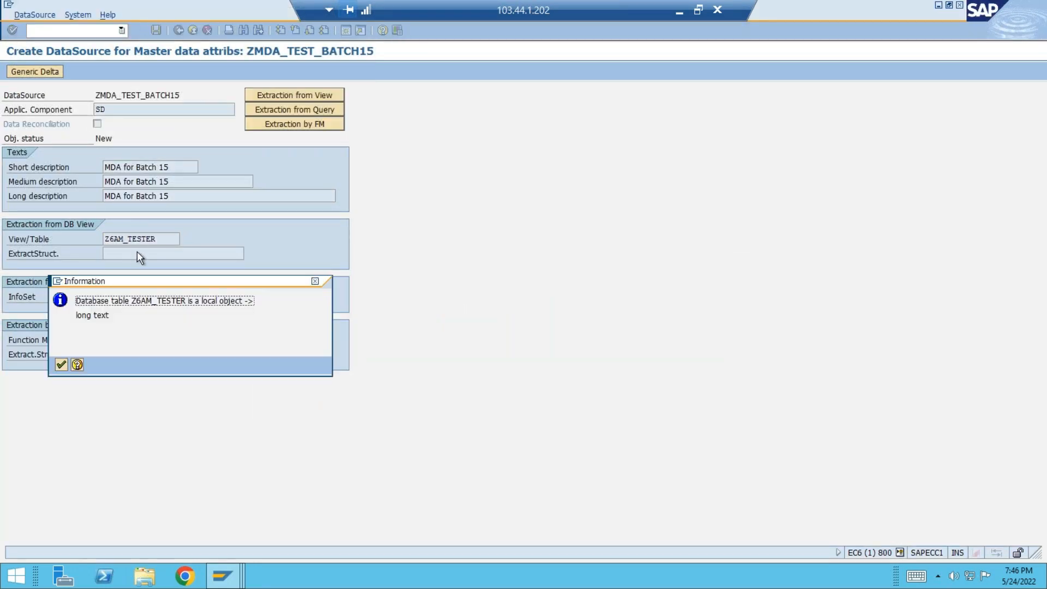
pyautogui.press('Return')
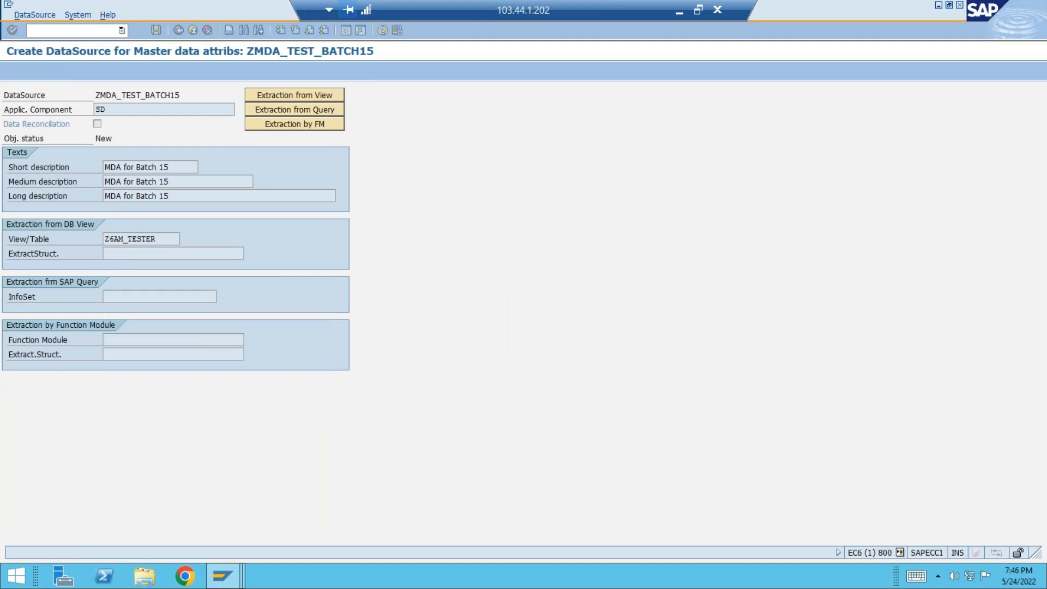
# Save the DataSource in package ZSP4 and accept the proposed workbench request.
pyautogui.click(156, 30)
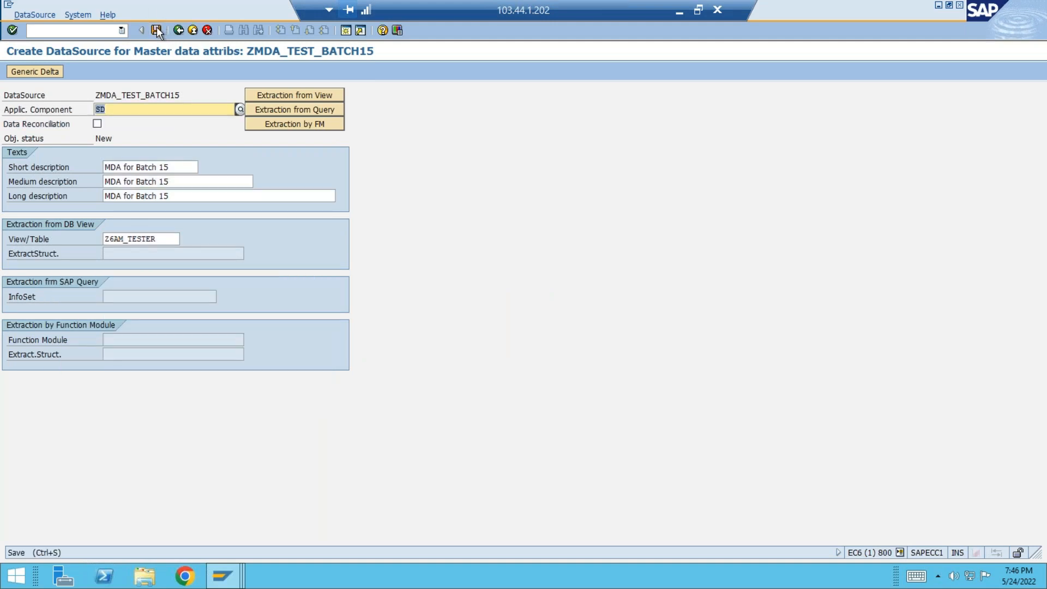
pyautogui.click(62, 363)
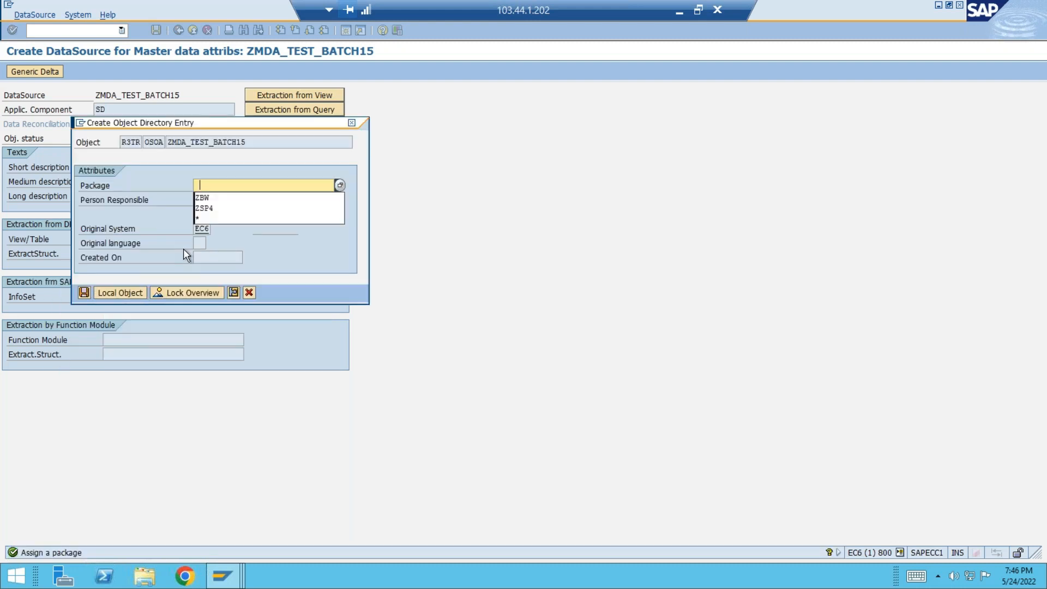
pyautogui.click(212, 207)
pyautogui.click(84, 293)
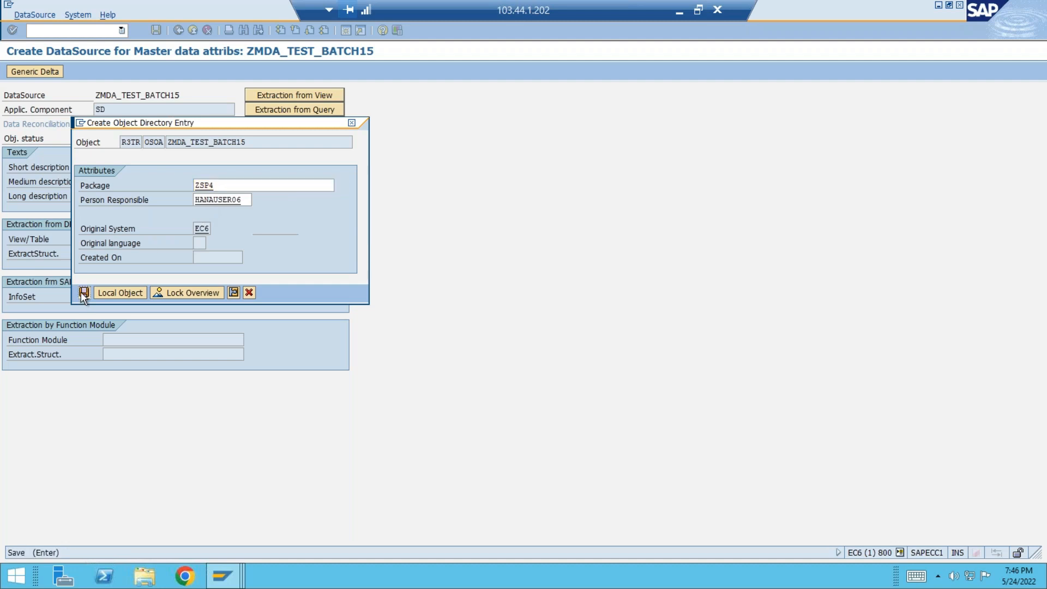
pyautogui.click(84, 293)
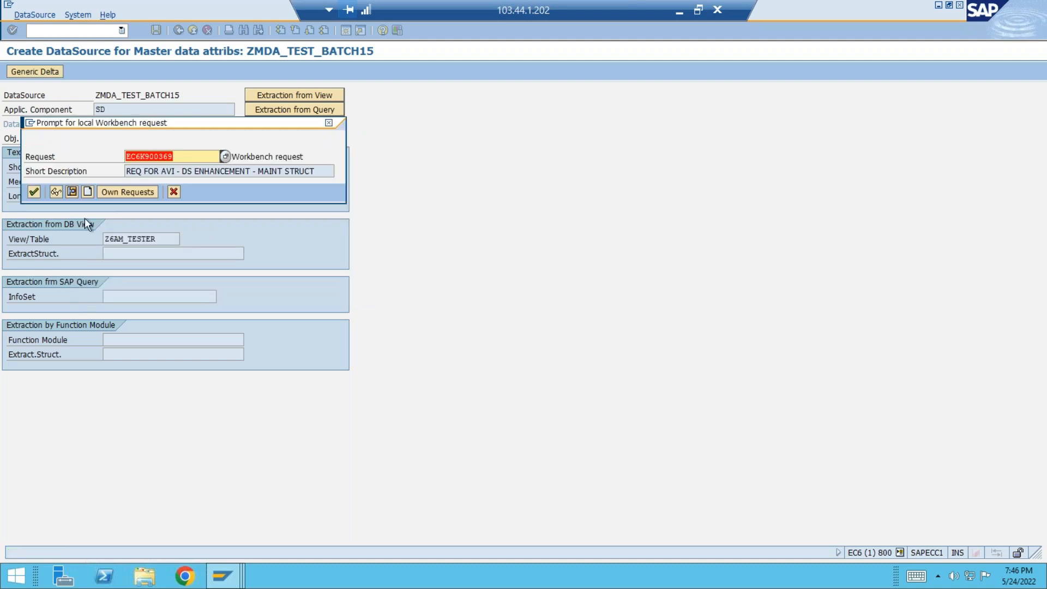
pyautogui.click(33, 192)
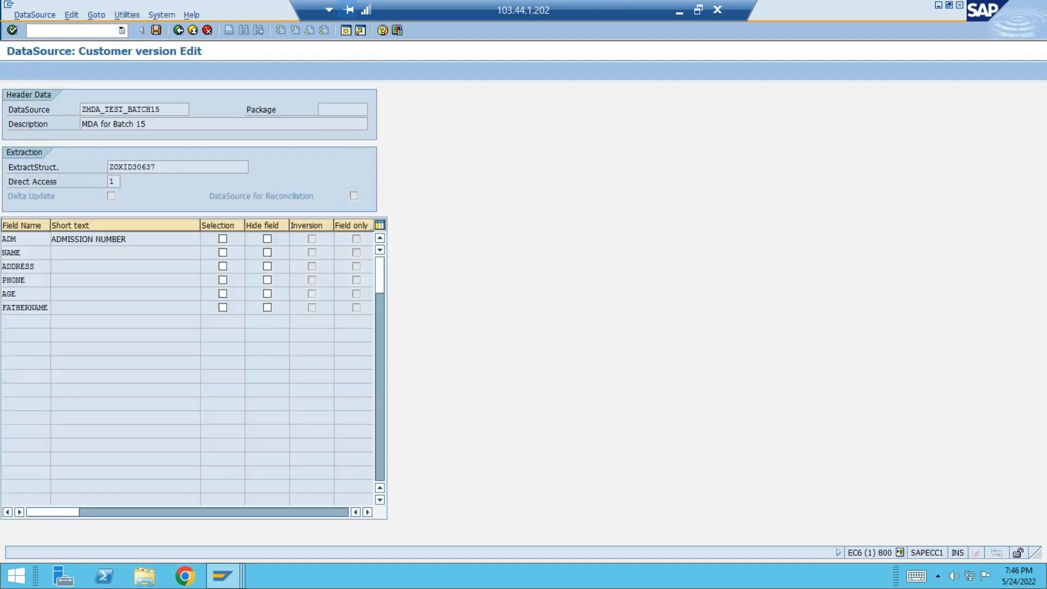
# Mark the NAME field as a selection field and save the DataSource's customer version.
pyautogui.click(224, 253)
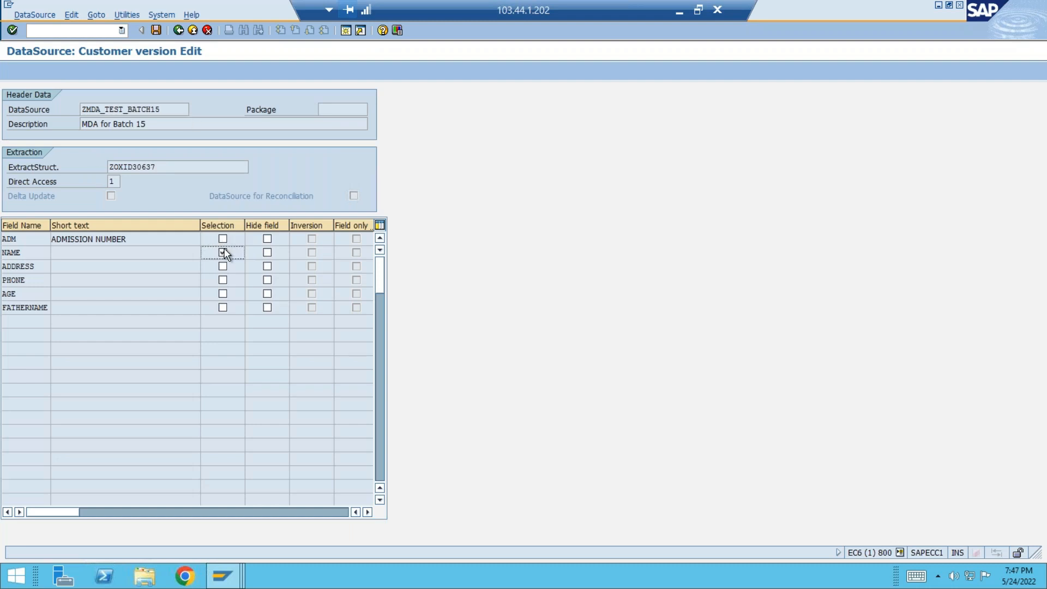
pyautogui.click(156, 30)
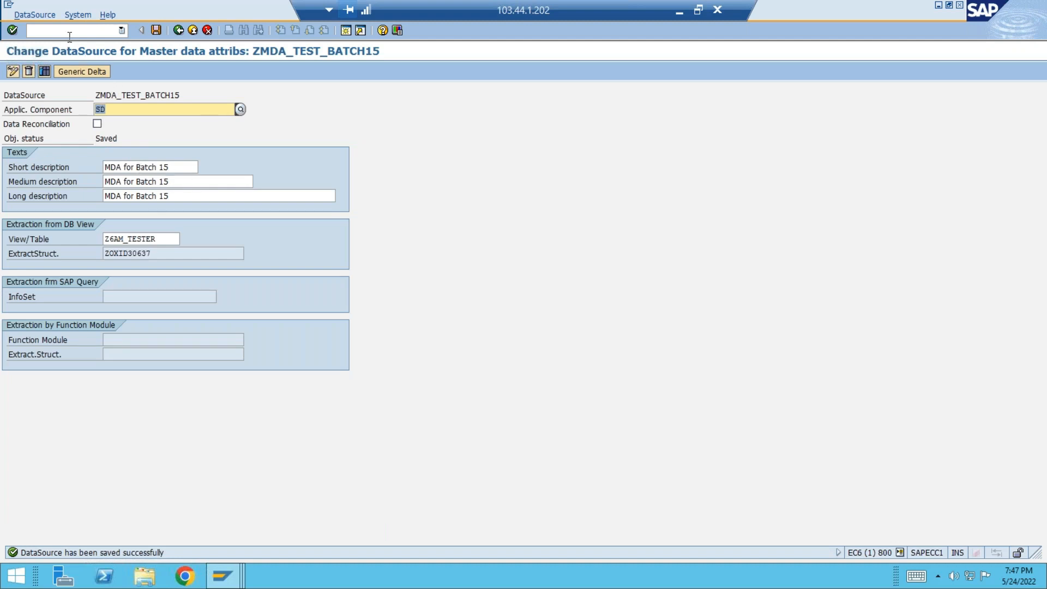
# Review the Generic Delta settings for the DataSource and close them without making changes.
pyautogui.click(72, 71)
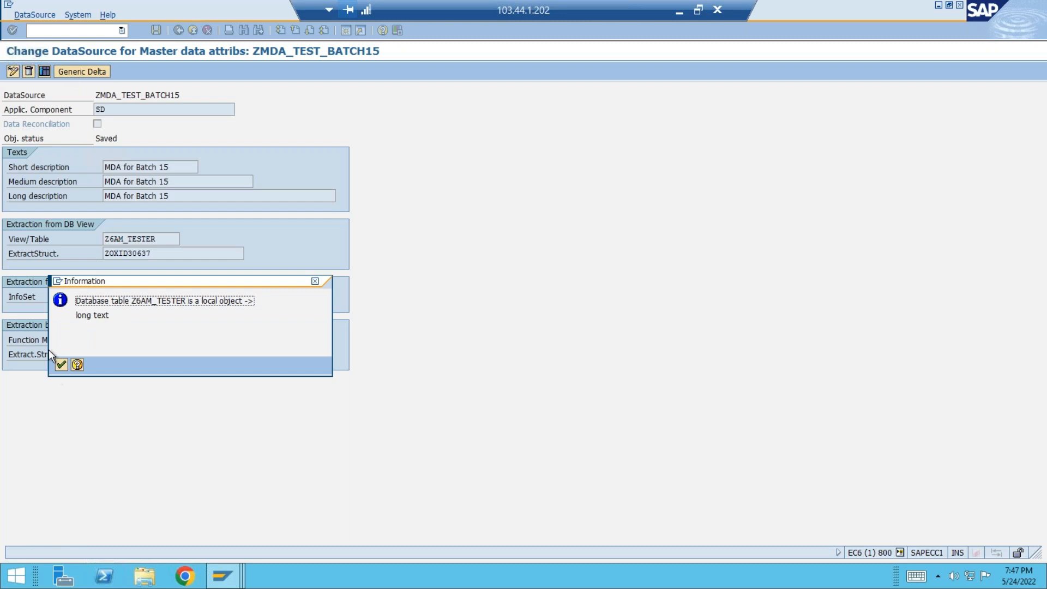
pyautogui.click(61, 364)
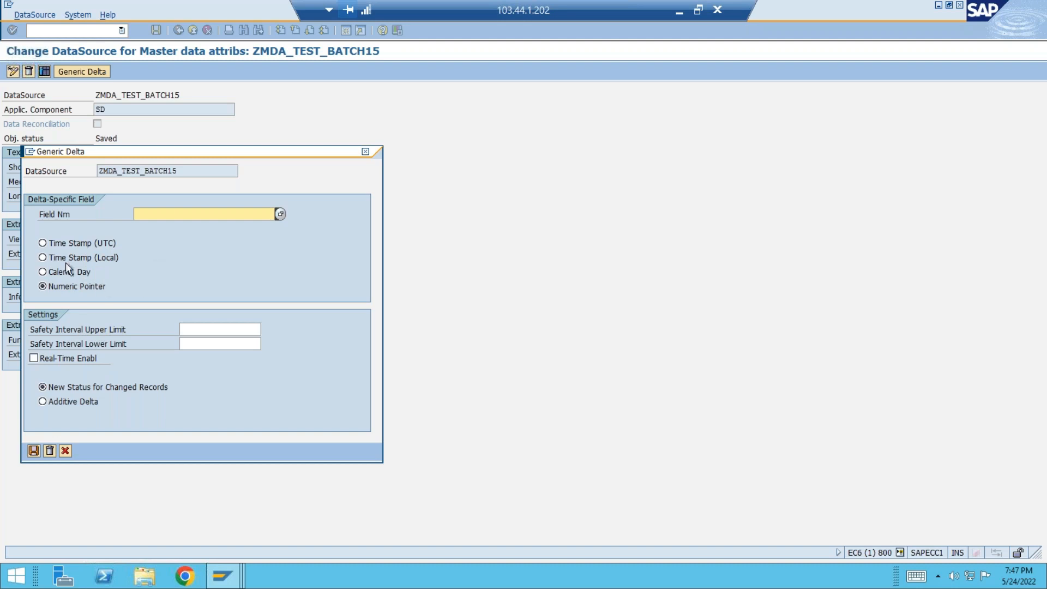
pyautogui.moveTo(210, 158); pyautogui.dragTo(369, 162)
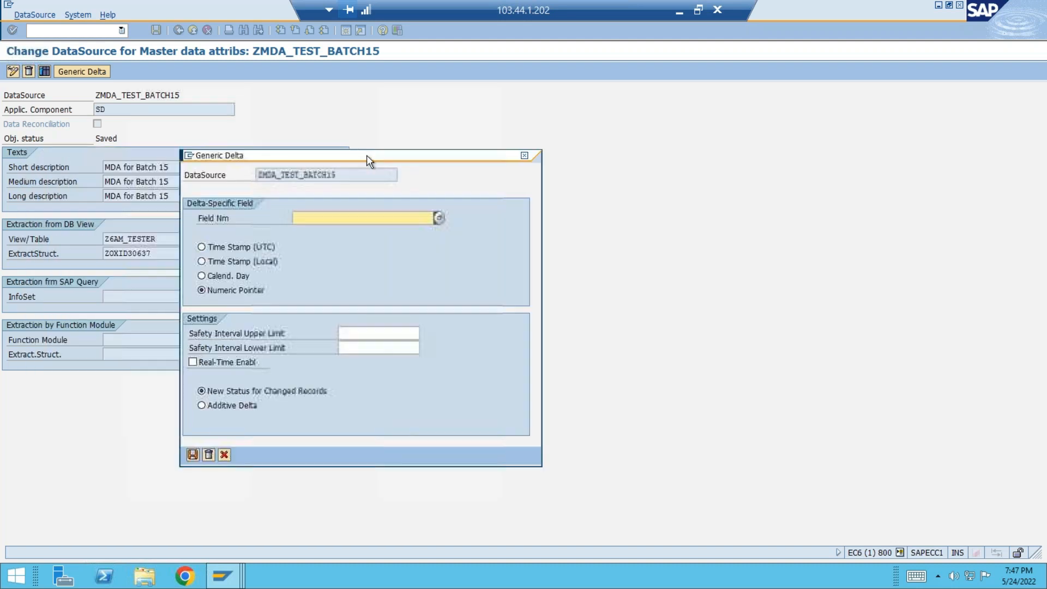
pyautogui.click(524, 157)
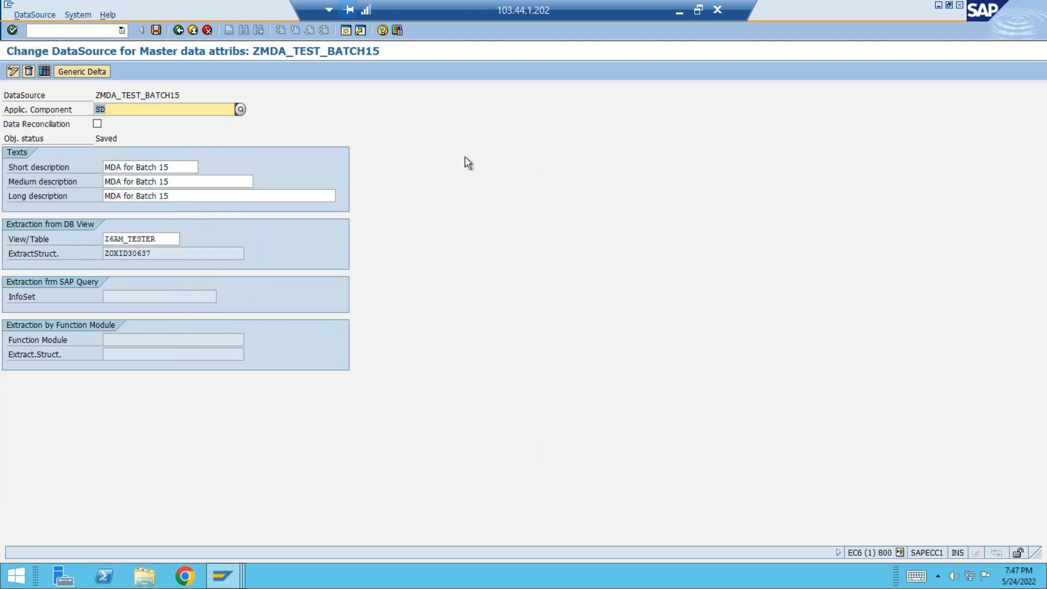
# Copy the DataSource's technical name and save the DataSource again.
pyautogui.moveTo(180, 95); pyautogui.dragTo(88, 93)
pyautogui.hotkey('ctrl', 'c')
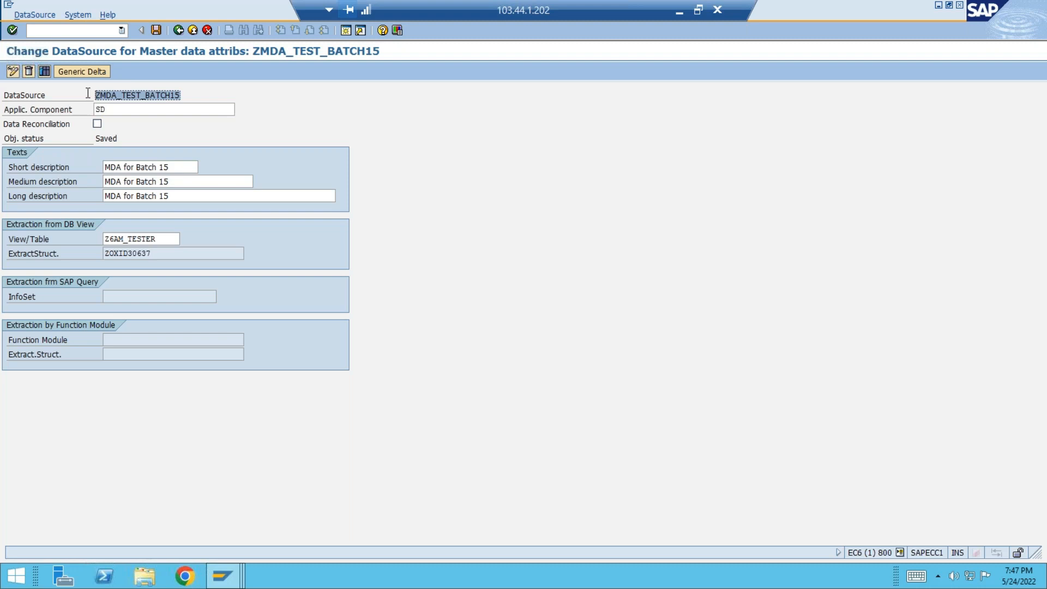
pyautogui.click(153, 29)
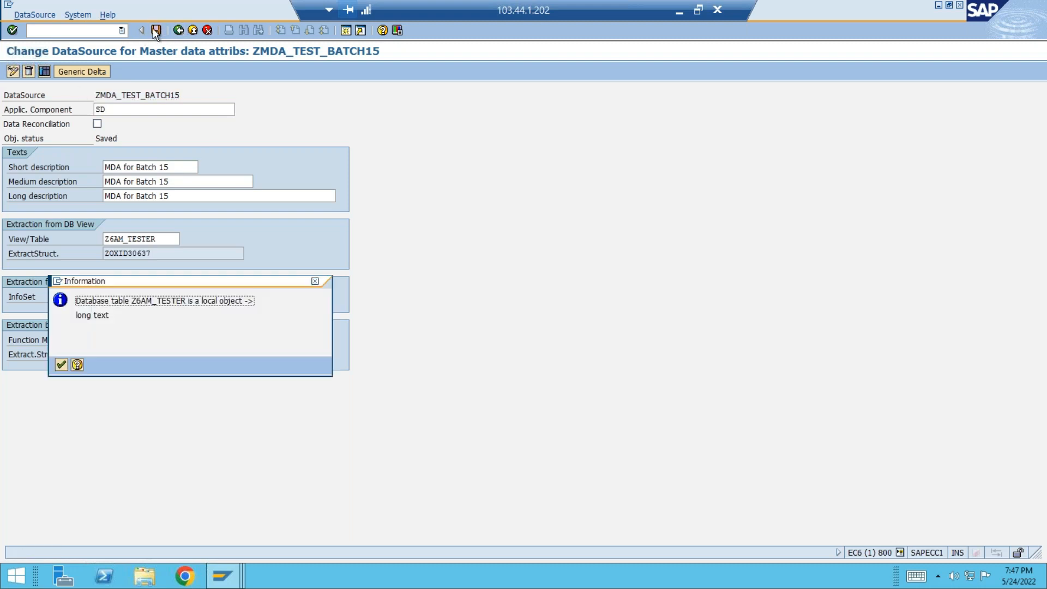
pyautogui.click(61, 364)
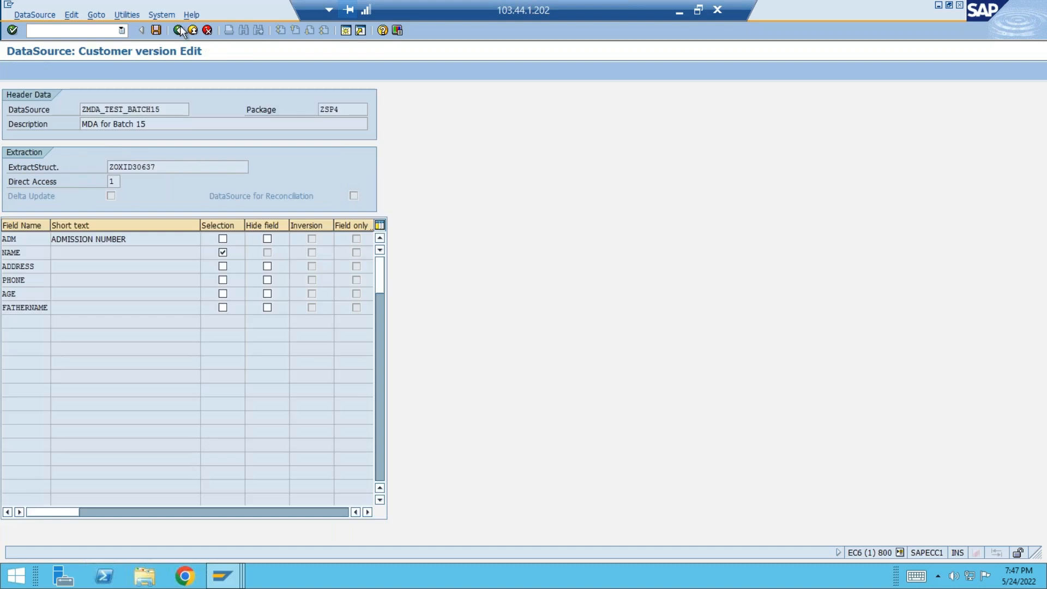
# Leave the DataSource maintenance and open the Extractor Checker with transaction RSA3.
pyautogui.click(179, 30)
pyautogui.click(179, 30)
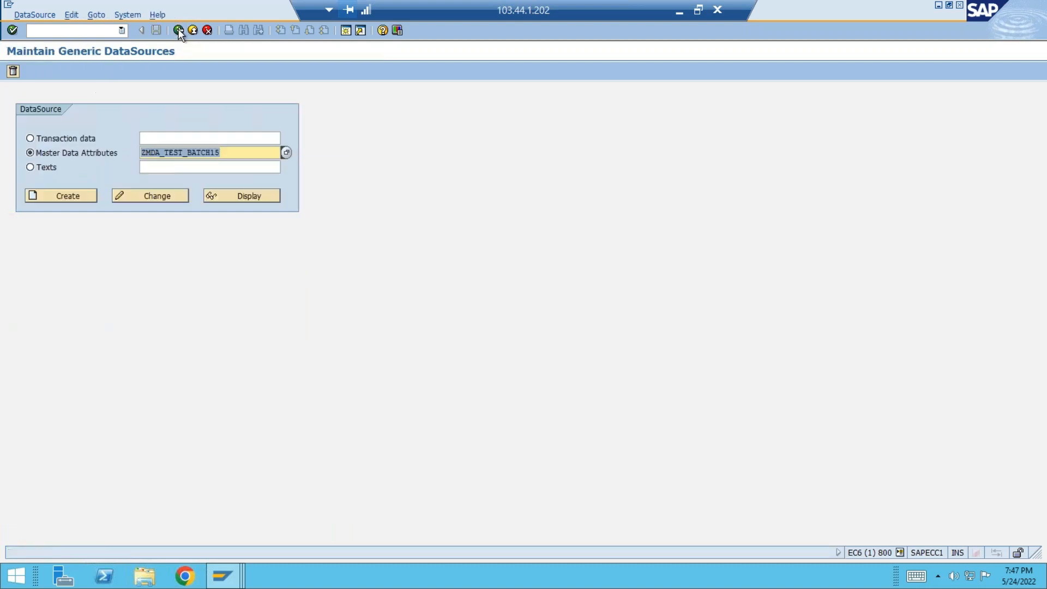
pyautogui.click(178, 30)
pyautogui.write('rsa3')
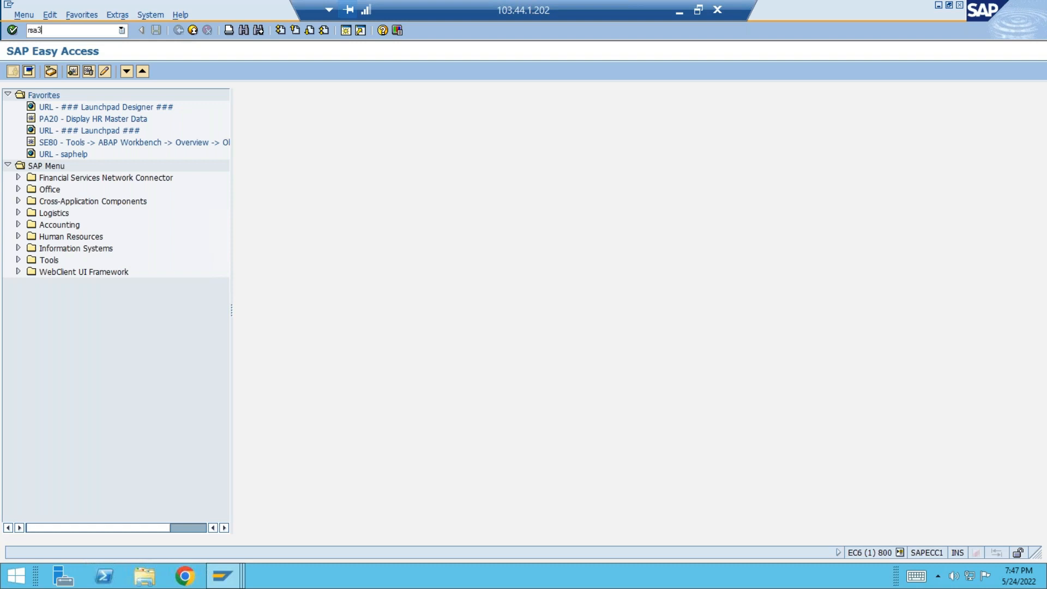
pyautogui.press('Return')
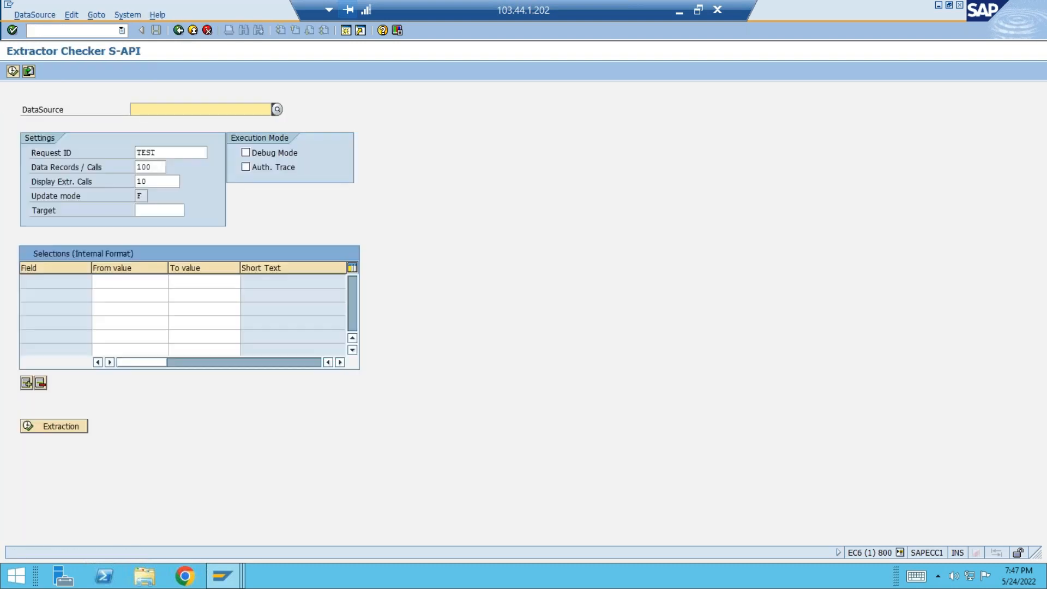
# Run a test extraction for the DataSource ZMDA_TEST_BATCH15 with the default settings.
pyautogui.hotkey('ctrl', 'v')
pyautogui.press('Return')
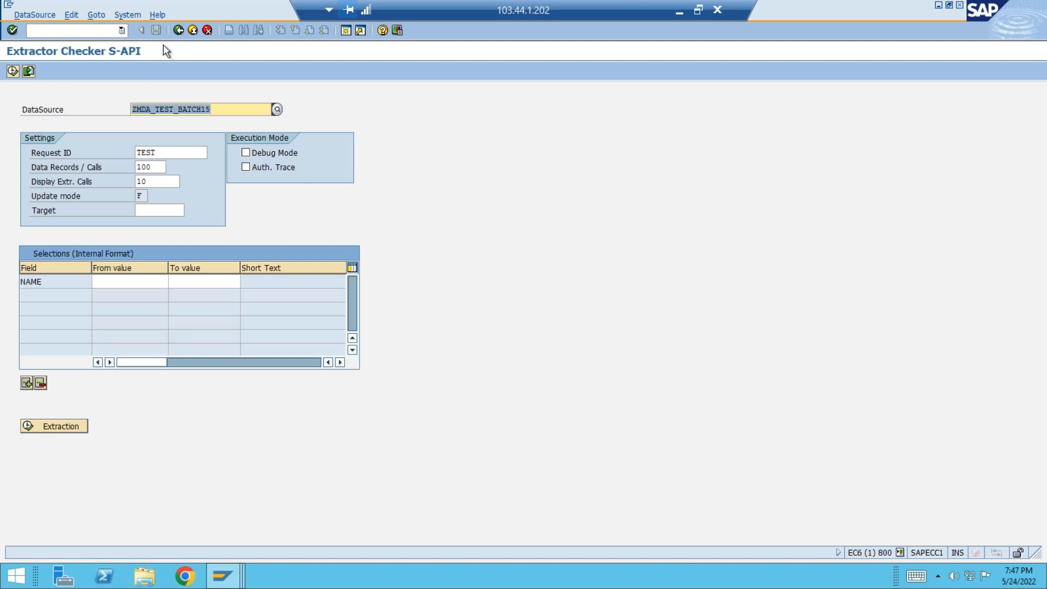
pyautogui.click(67, 427)
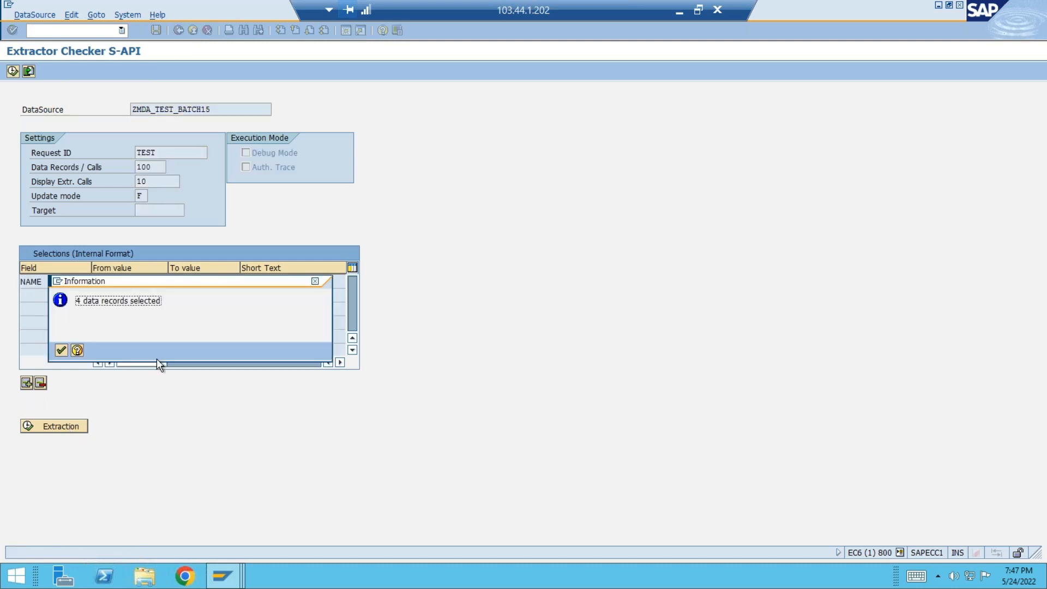
pyautogui.moveTo(162, 301); pyautogui.dragTo(55, 303)
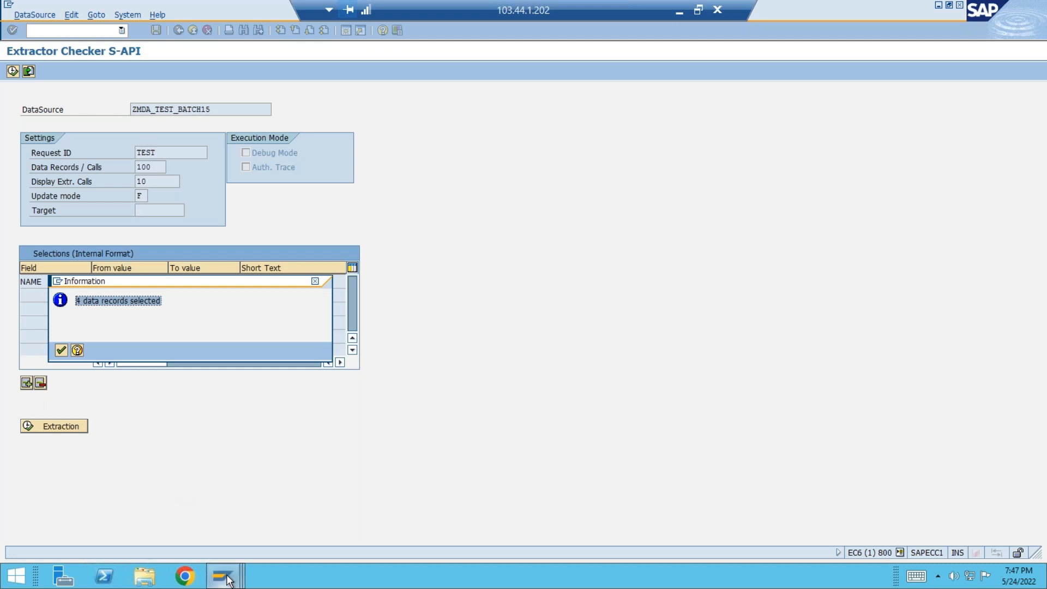
# Log on to the bwhana system from SAP Logon with the user name and account password, and dismiss the licence notice.
pyautogui.moveTo(230, 579)
pyautogui.click(98, 526)
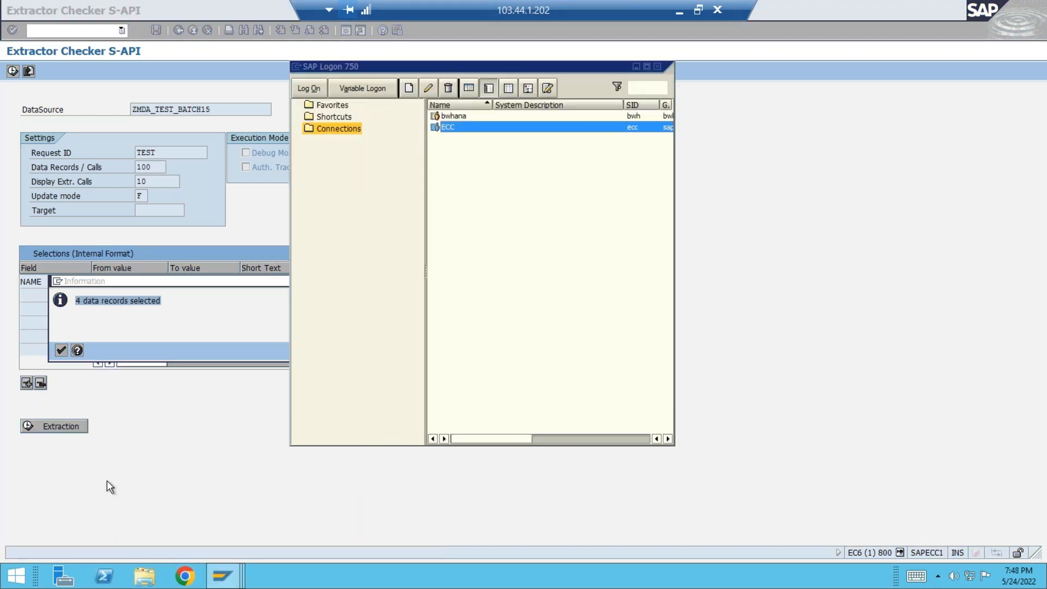
pyautogui.doubleClick(461, 116)
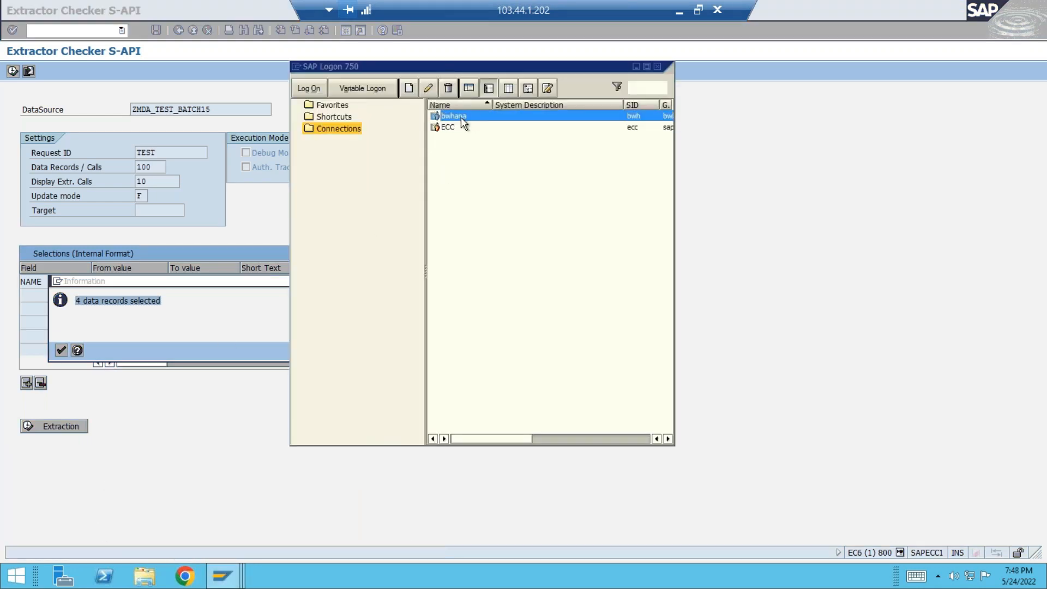
pyautogui.write('hana')
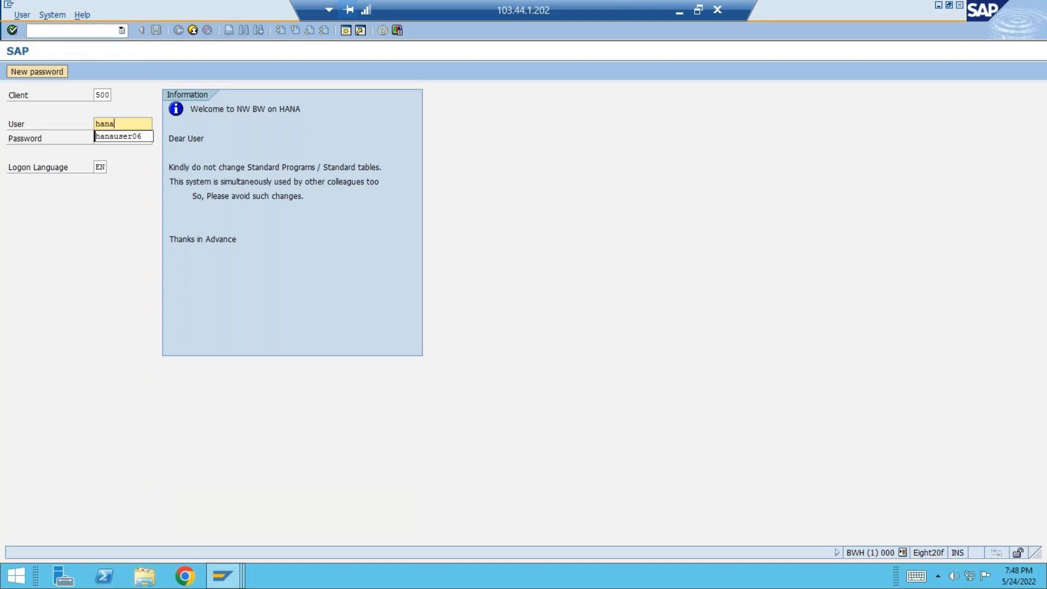
pyautogui.press('Down')
pyautogui.press('Tab')
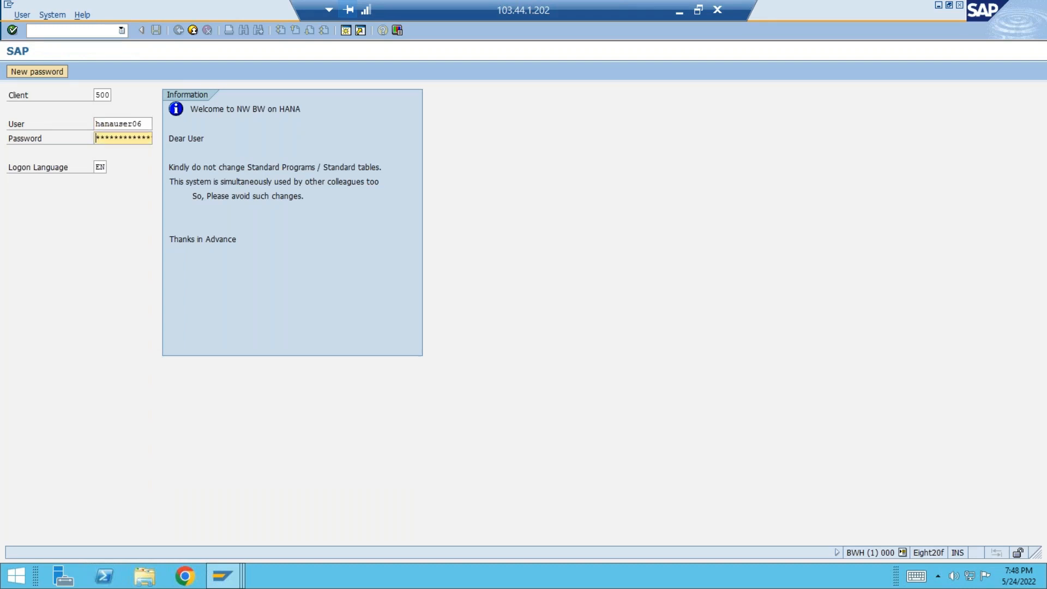
pyautogui.write('****')
pyautogui.press('Return')
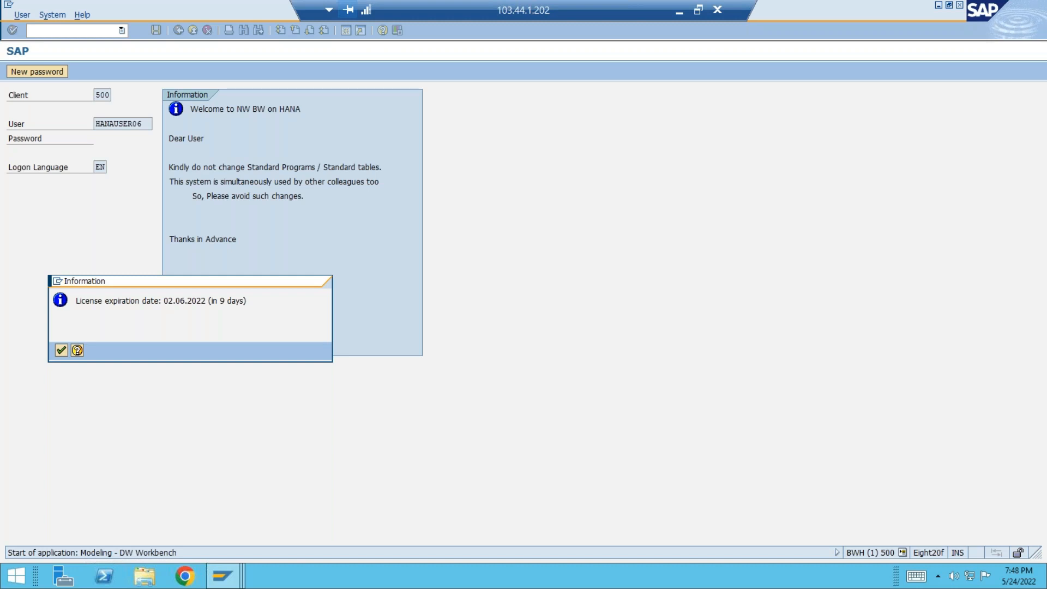
pyautogui.press('Return')
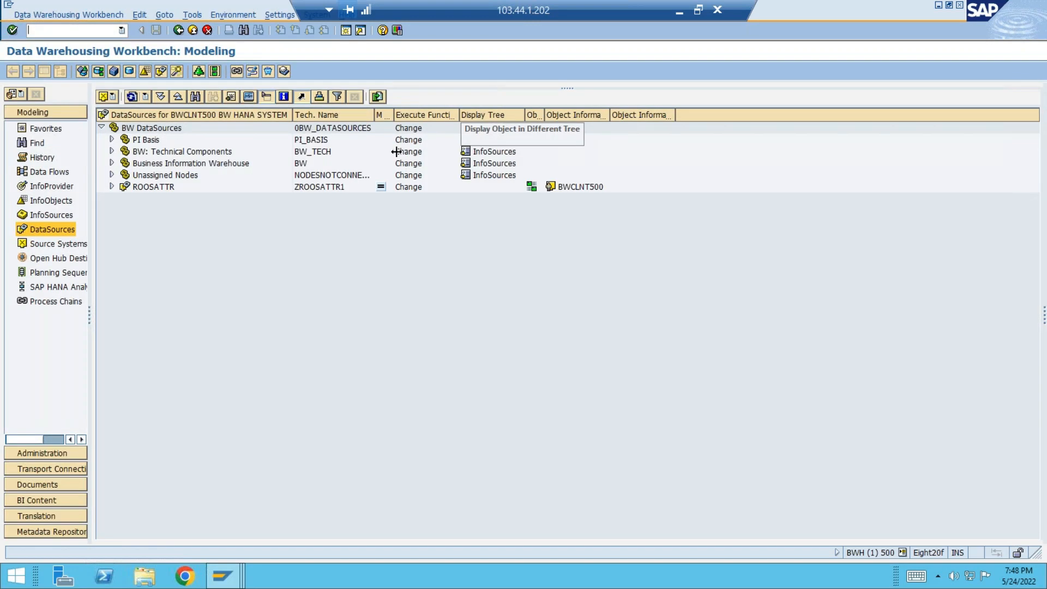
# Show the source systems overview and collapse the ODP, Data Services, External System and File groups.
pyautogui.click(64, 247)
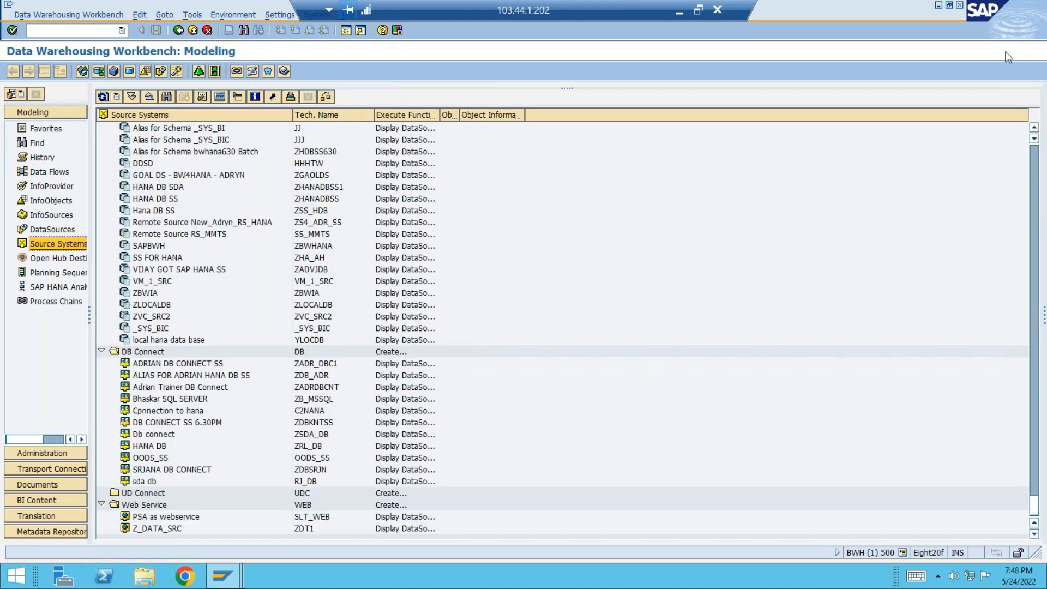
pyautogui.click(1035, 167)
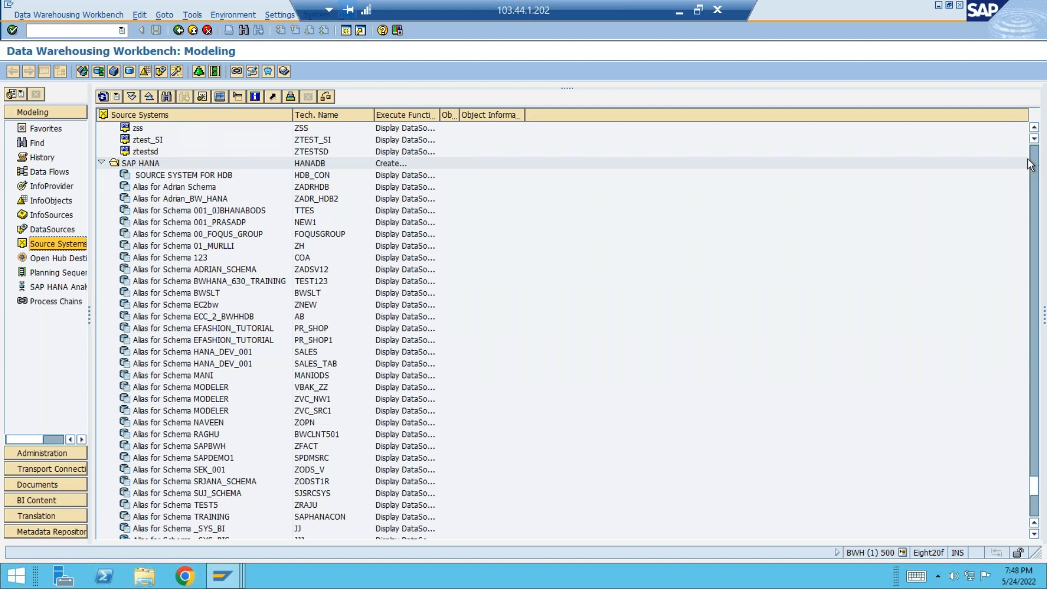
pyautogui.click(1038, 158)
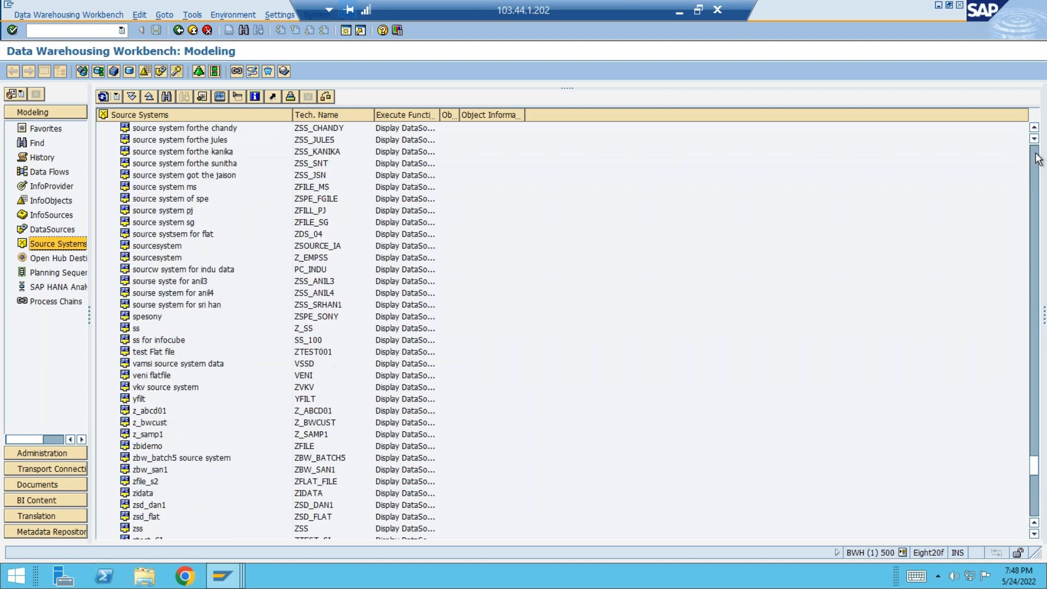
pyautogui.click(1036, 154)
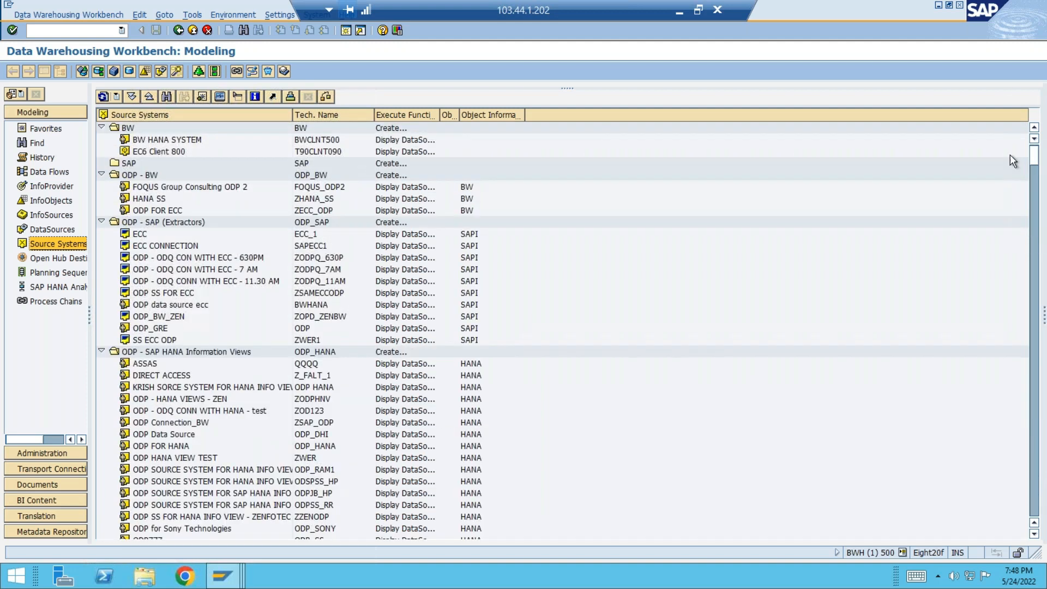
pyautogui.click(102, 222)
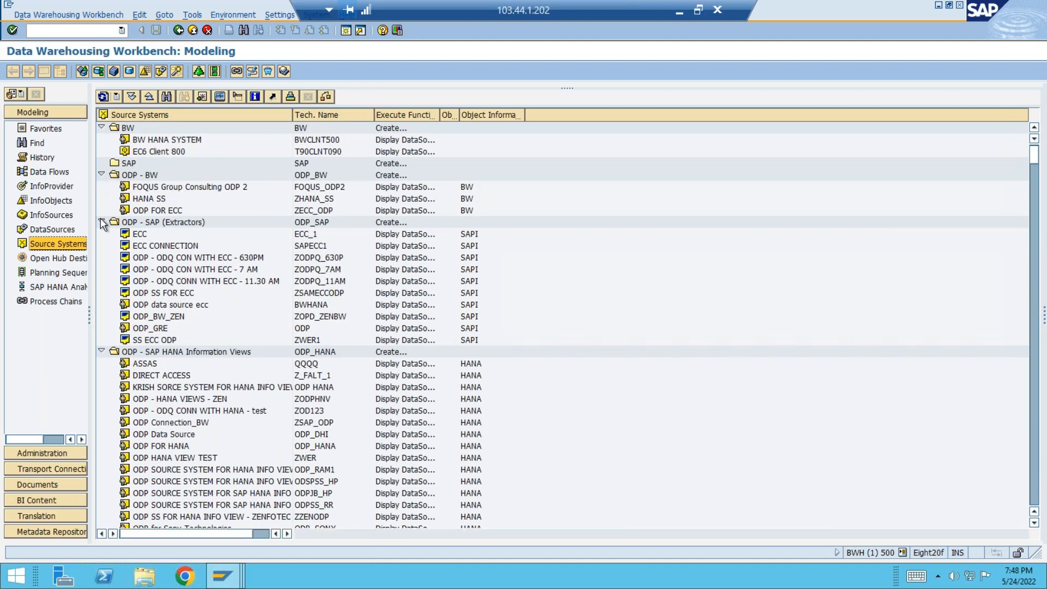
pyautogui.click(101, 235)
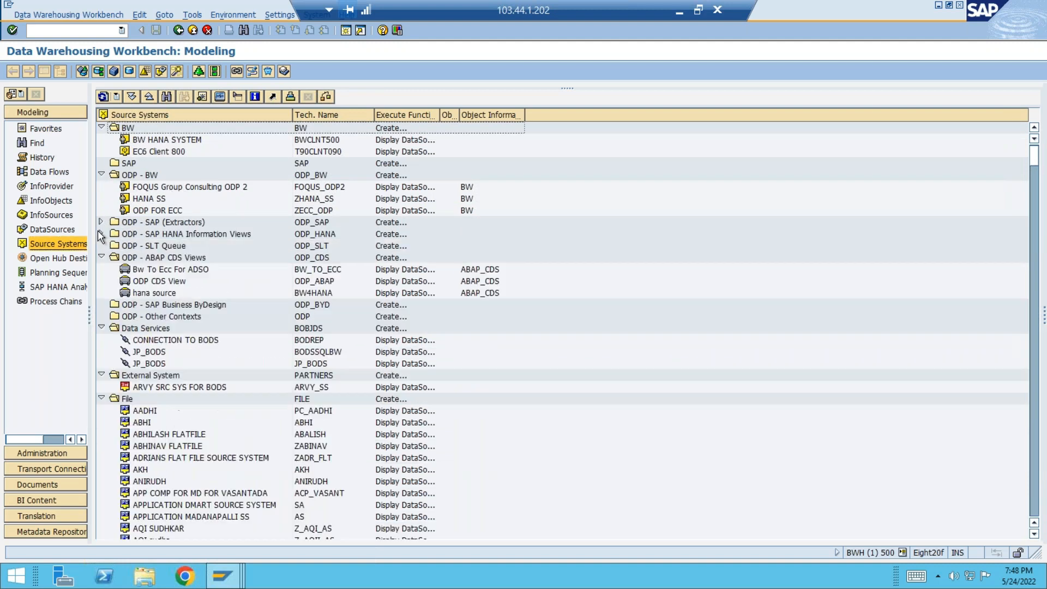
pyautogui.click(102, 258)
pyautogui.click(101, 293)
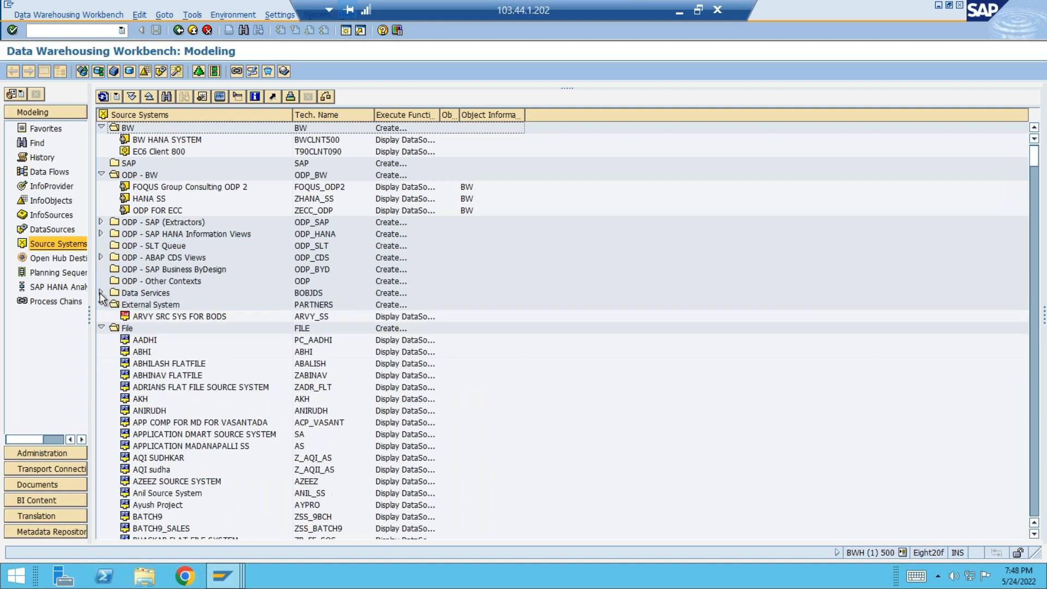
pyautogui.click(101, 305)
pyautogui.click(102, 316)
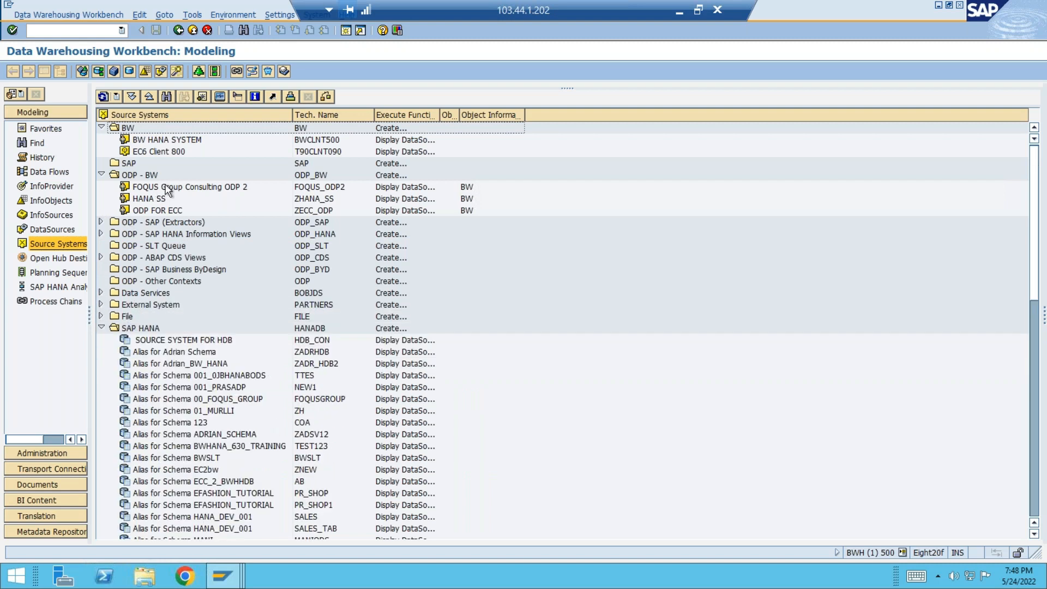
pyautogui.click(100, 175)
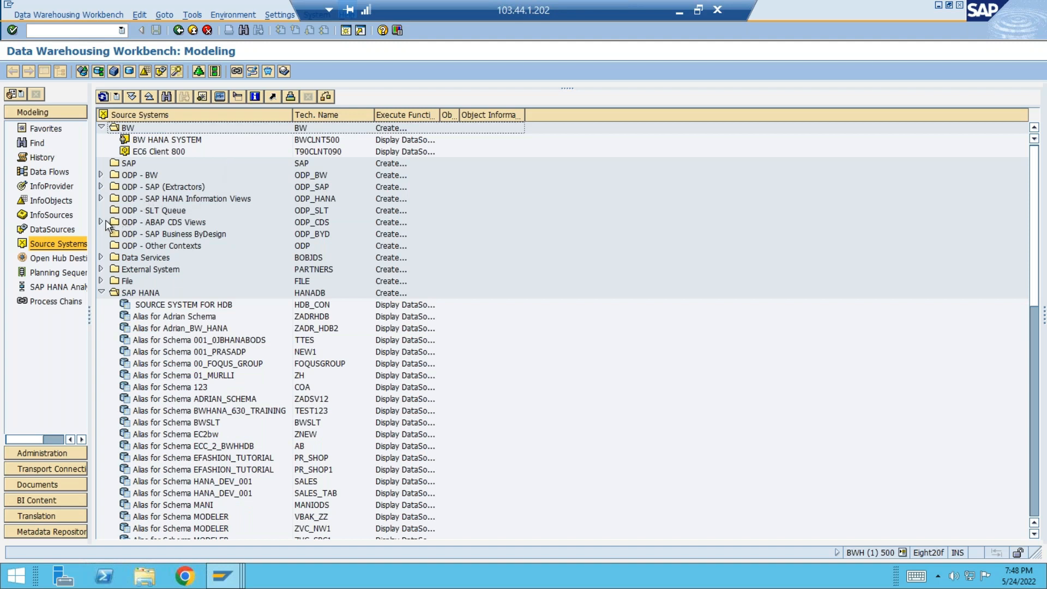
# Review the source systems under ODP - SAP (Extractors) and select EC6 Client 800 in the BW group.
pyautogui.click(101, 188)
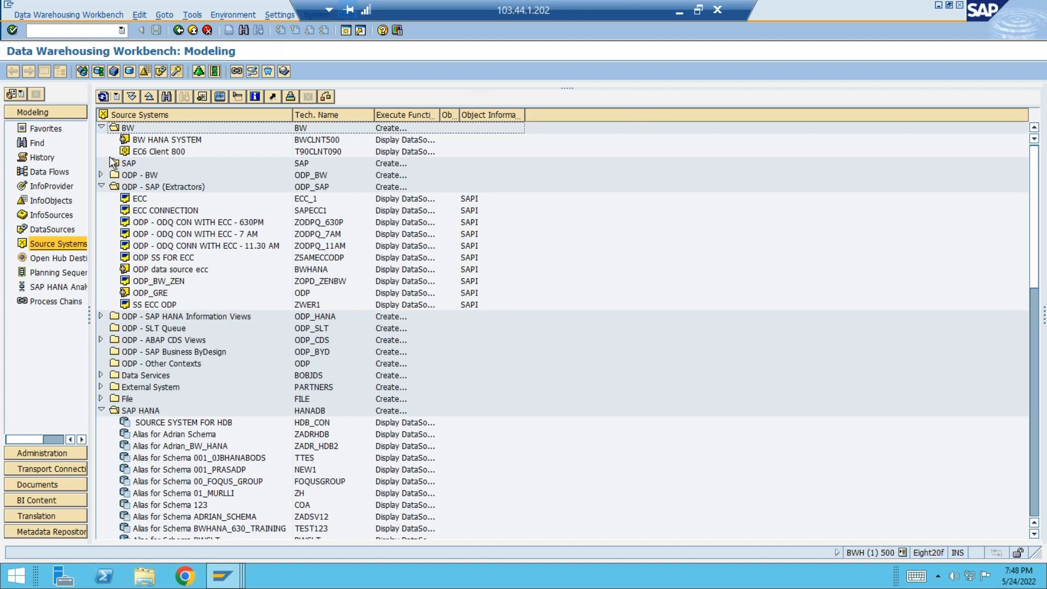
pyautogui.click(130, 166)
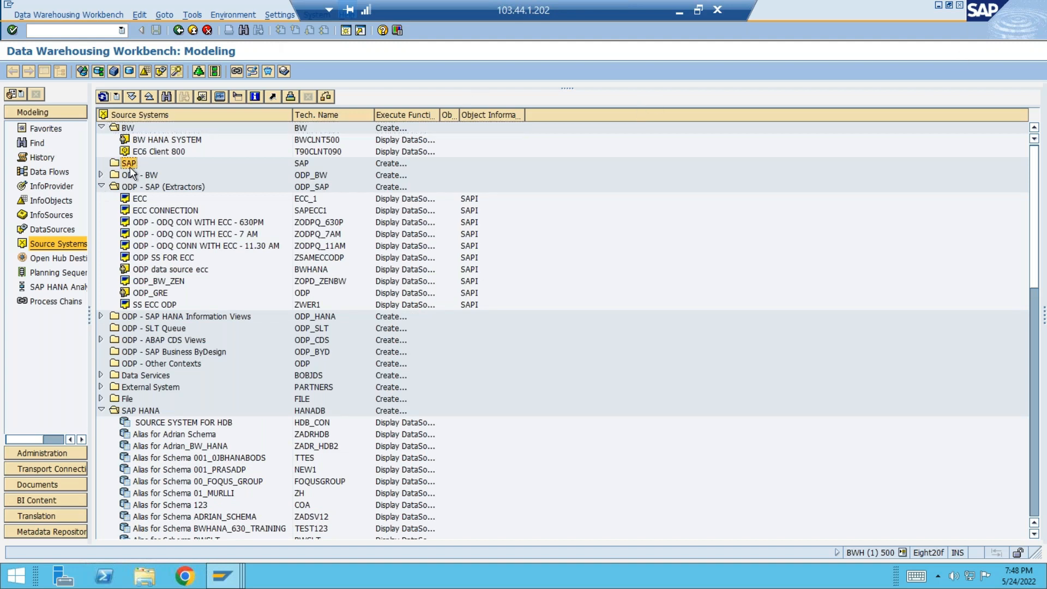
pyautogui.click(163, 153)
# Collapse the ODP - SAP (Extractors), SAP HANA, DB Connect and Web Service groups of source systems.
pyautogui.click(101, 187)
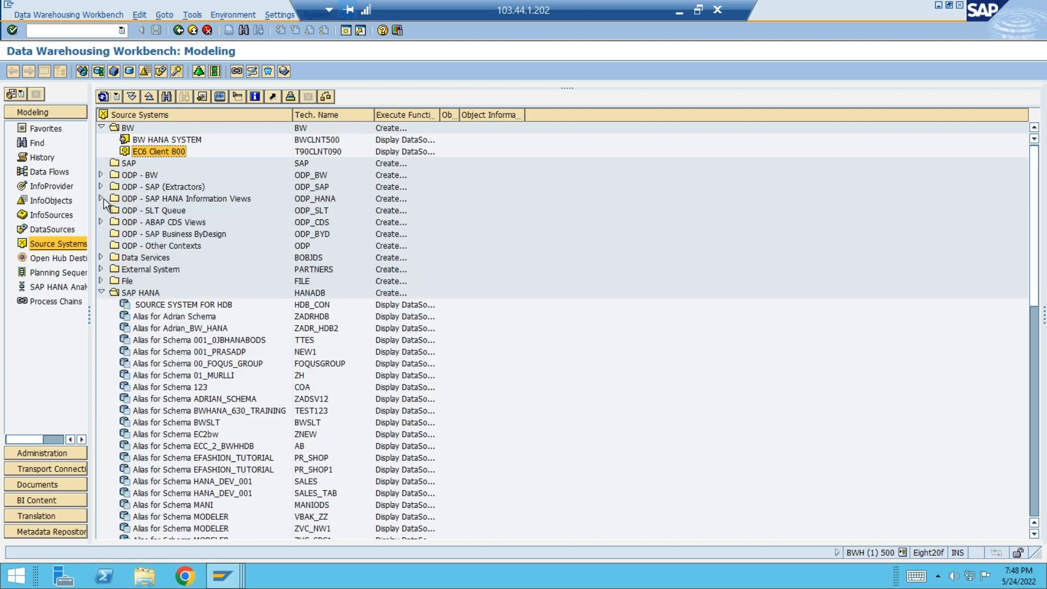
pyautogui.click(101, 293)
pyautogui.click(101, 305)
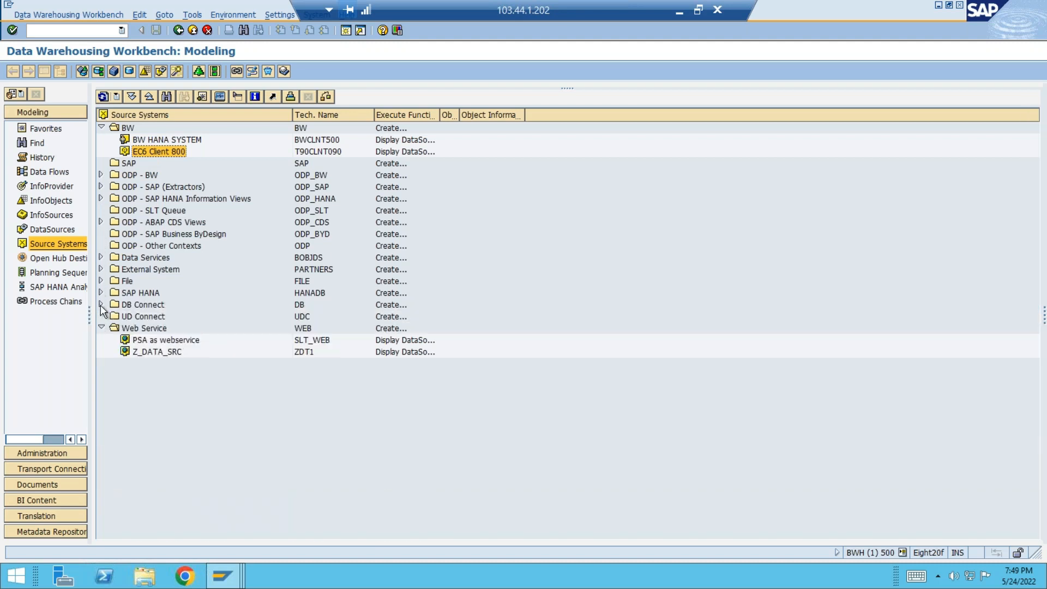
pyautogui.click(101, 327)
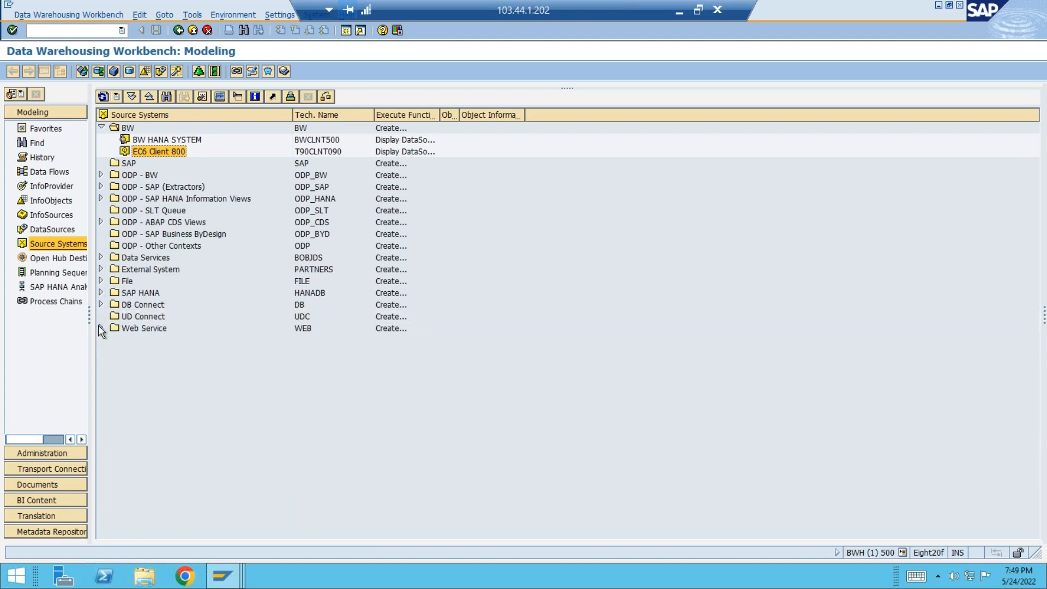
# Examine the source systems listed under ODP - SAP (Extractors) and ODP - BW, collapsing each group again.
pyautogui.click(101, 187)
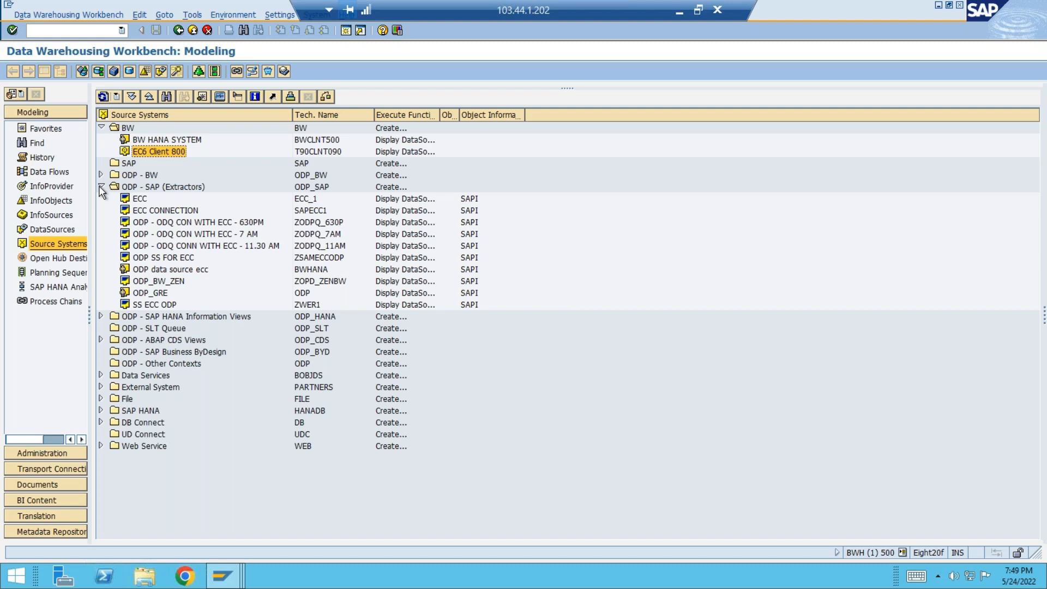
pyautogui.click(101, 187)
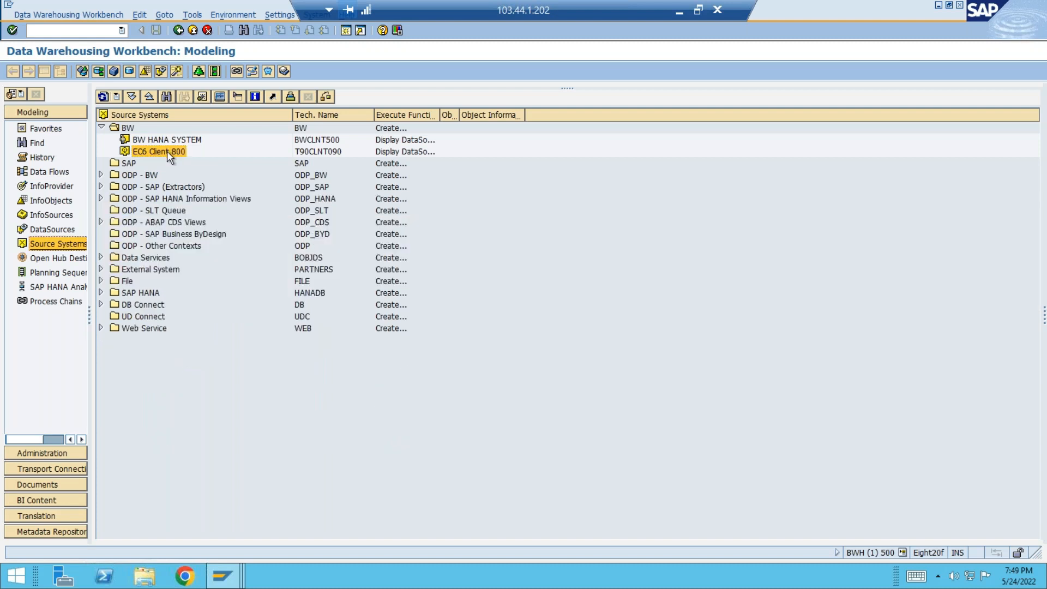
pyautogui.click(101, 175)
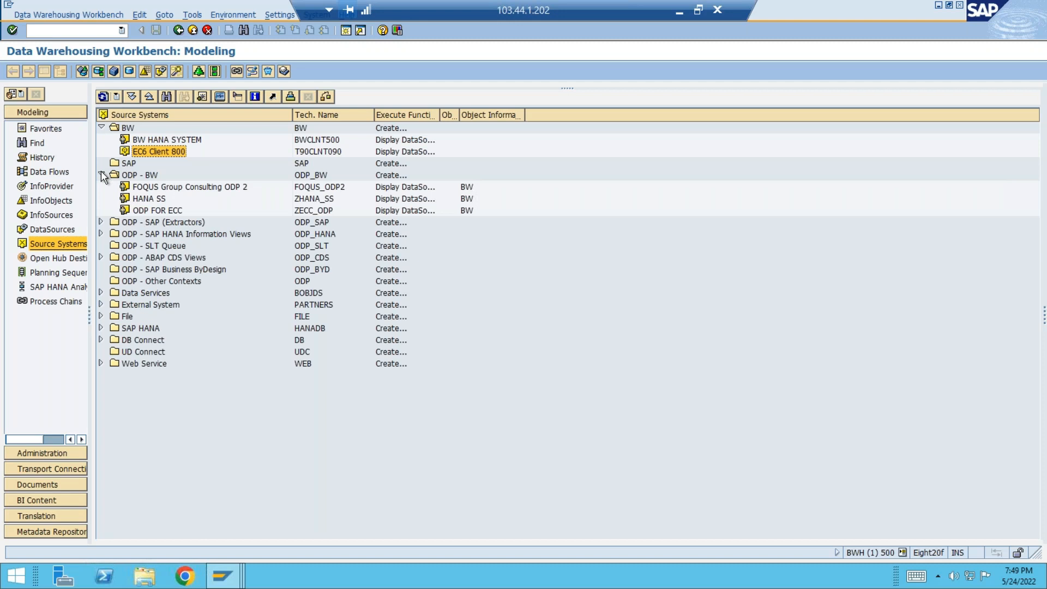
pyautogui.click(101, 175)
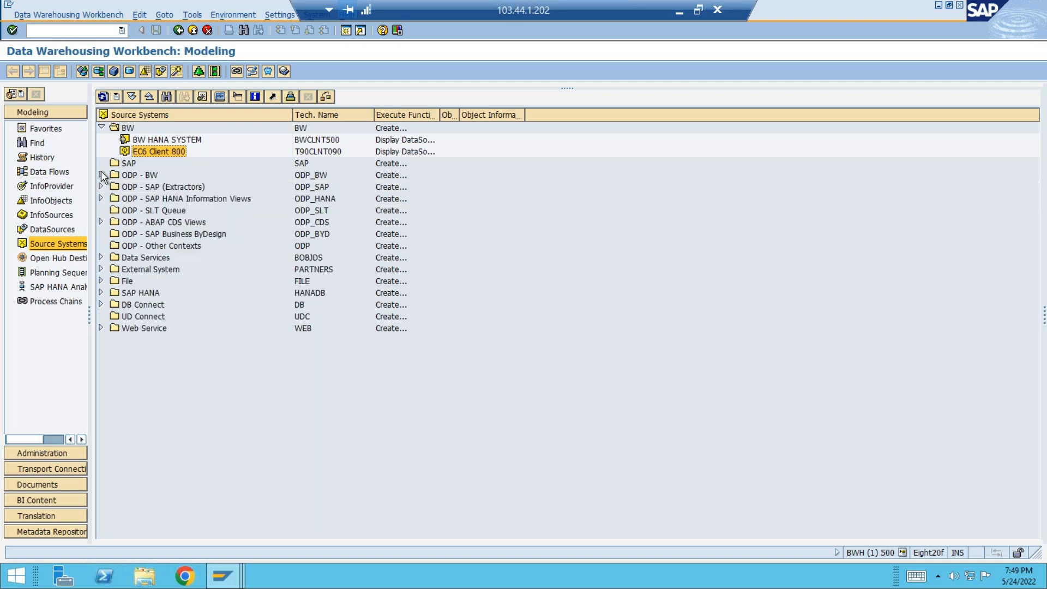
# Open the DataSource tree of EC6 Client 800, collapse Controlling and expand the Sales and Distribution component.
pyautogui.doubleClick(154, 152)
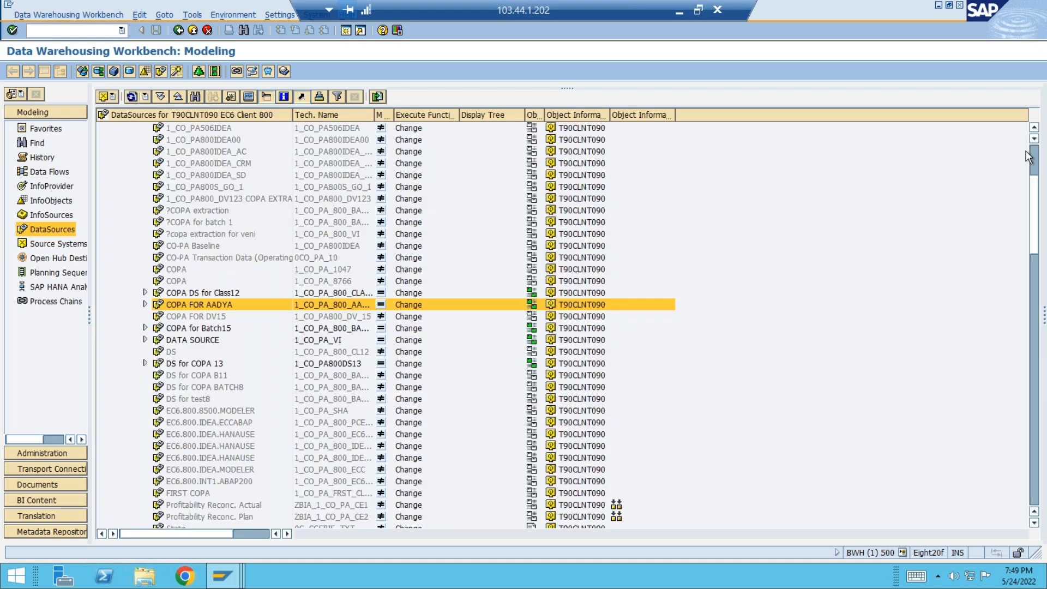
pyautogui.click(1035, 154)
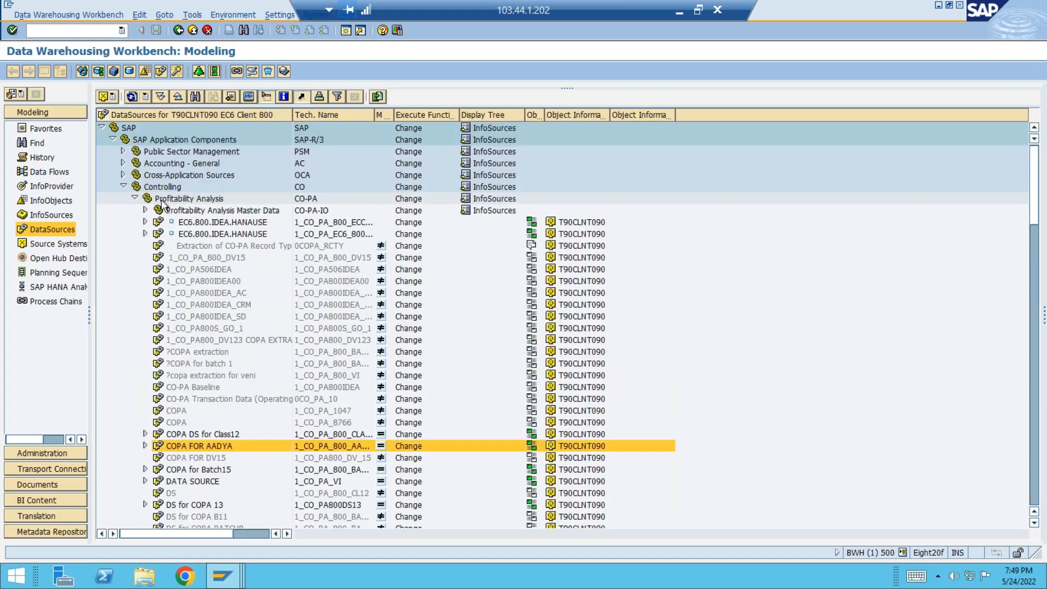
pyautogui.click(123, 187)
pyautogui.click(125, 375)
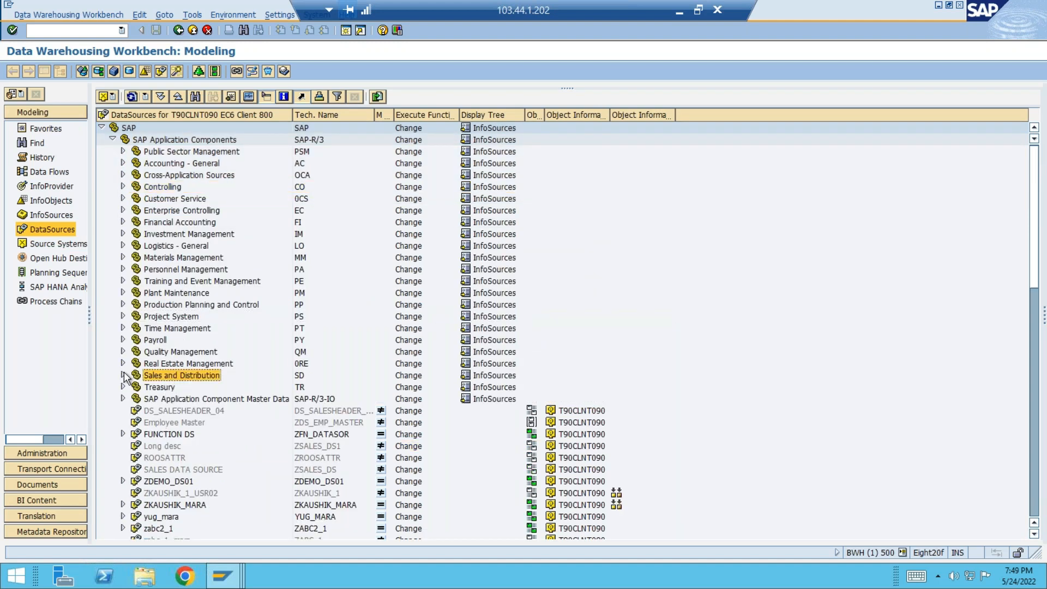
pyautogui.click(123, 375)
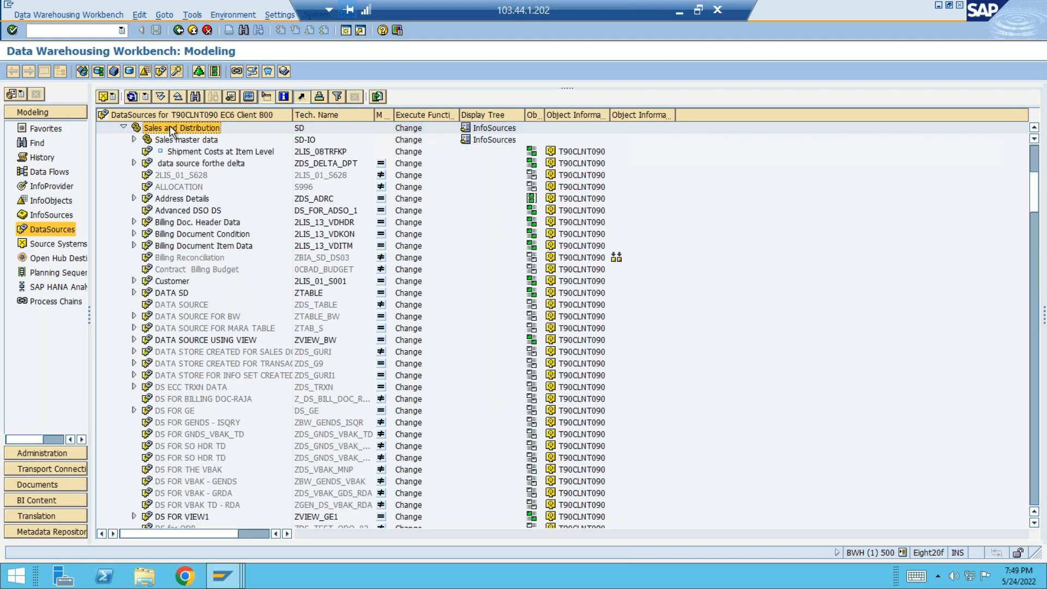
# Replicate the metadata of Sales and Distribution with the default settings, keeping only the new DataSource ZMDA_TEST_BATCH15 selected.
pyautogui.rightClick(170, 128)
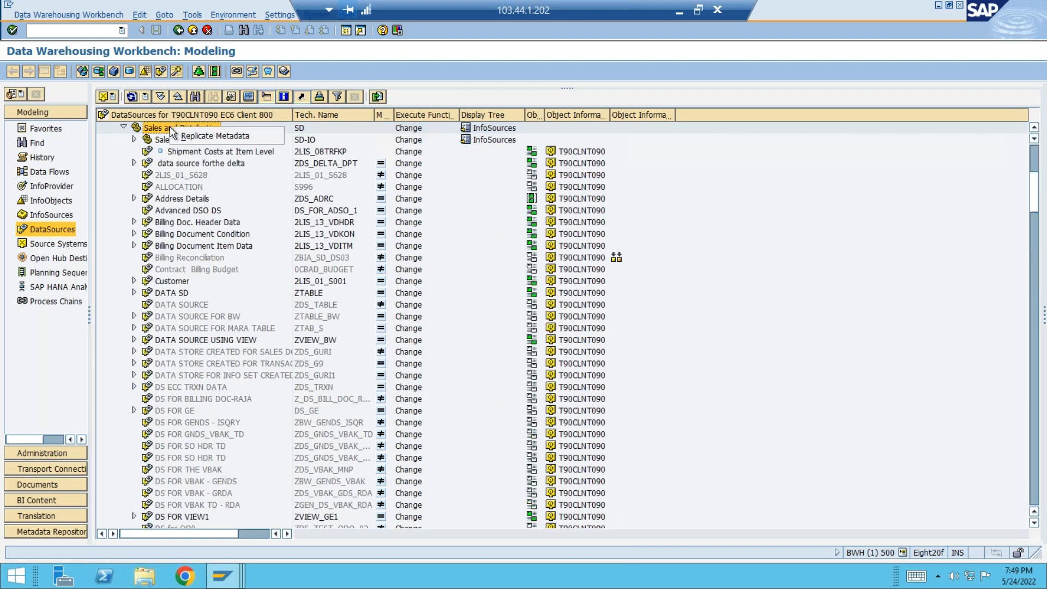
pyautogui.click(206, 135)
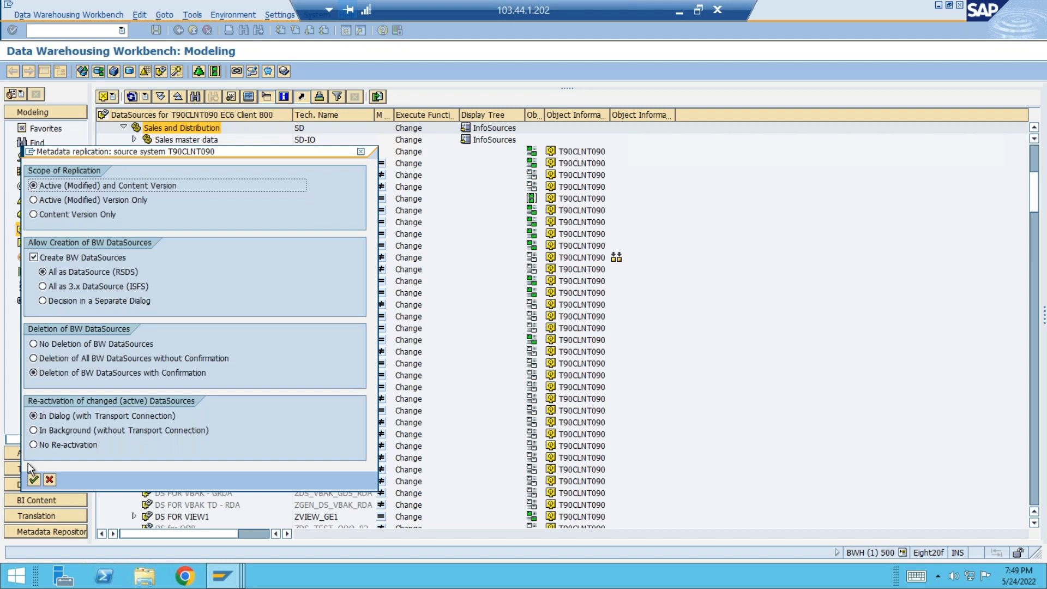
pyautogui.click(34, 480)
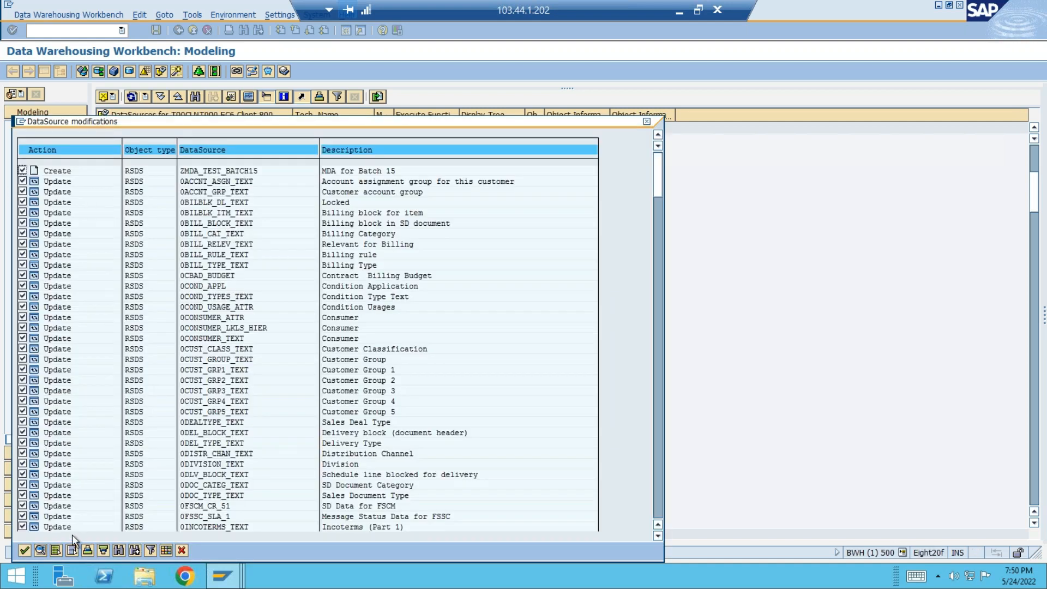
pyautogui.click(73, 551)
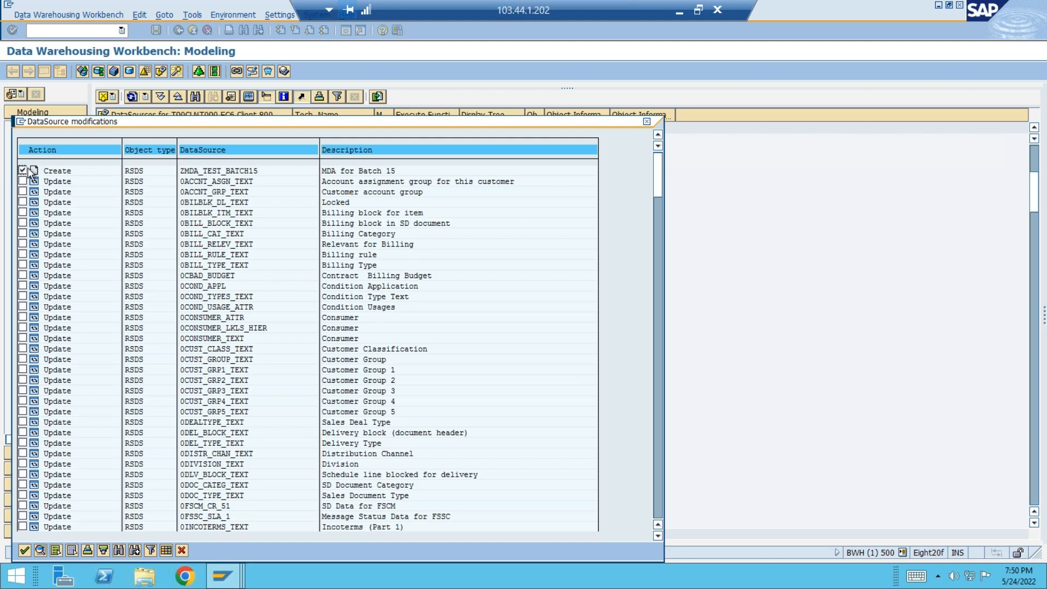
pyautogui.click(24, 550)
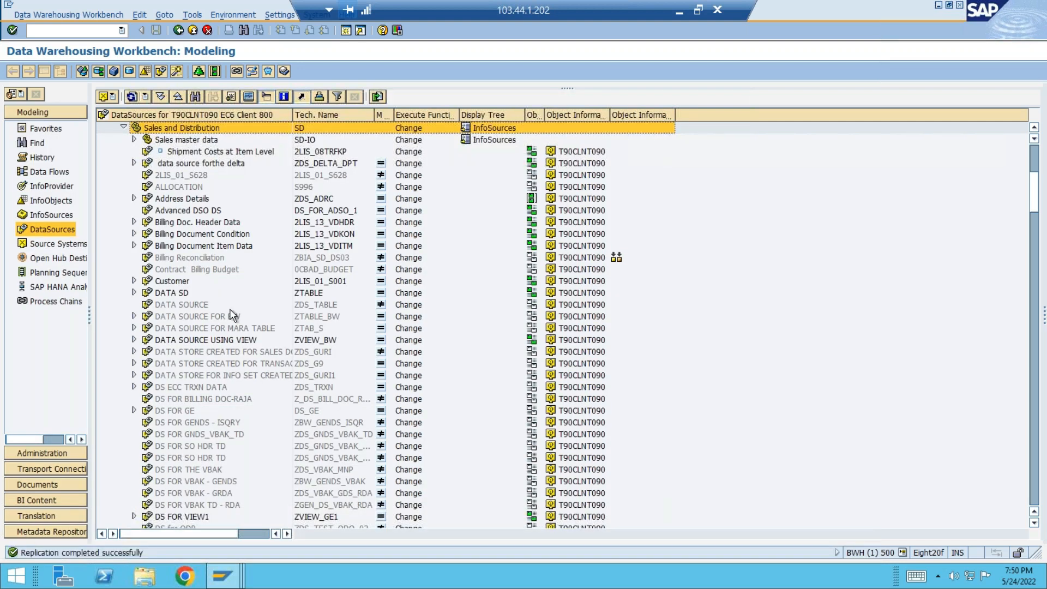
# Search the DataSource tree for ZMDA_TEST_BATCH15 and open the DataSource found.
pyautogui.click(196, 99)
pyautogui.write('BATCH15')
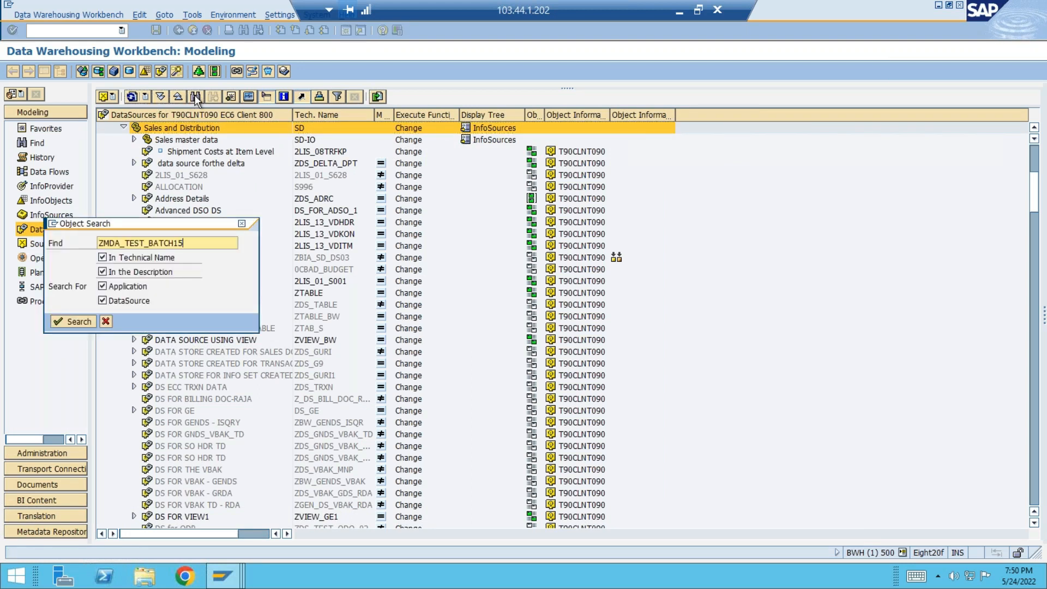
pyautogui.press('Return')
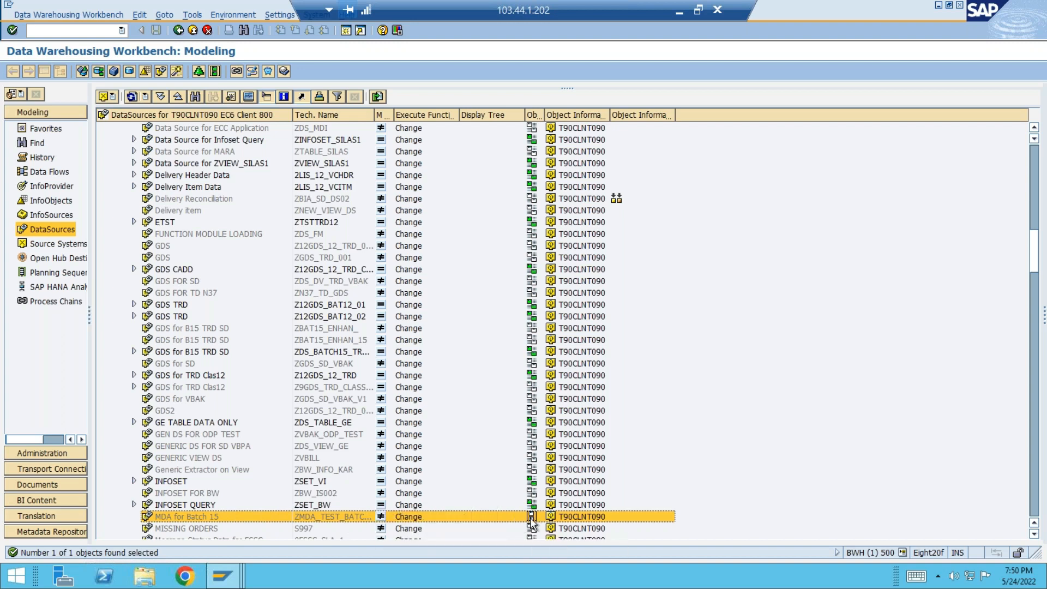
pyautogui.click(163, 520)
pyautogui.doubleClick(163, 516)
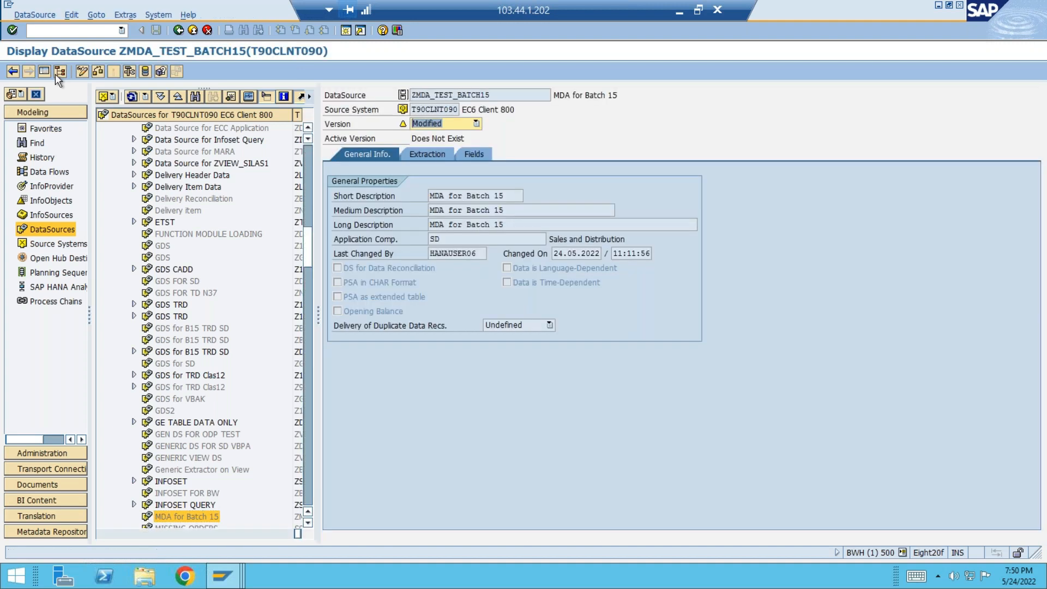
# Activate the DataSource ZMDA_TEST_BATCH15 in change mode, assigning it to package ZBW and accepting the proposed Workbench request.
pyautogui.click(83, 71)
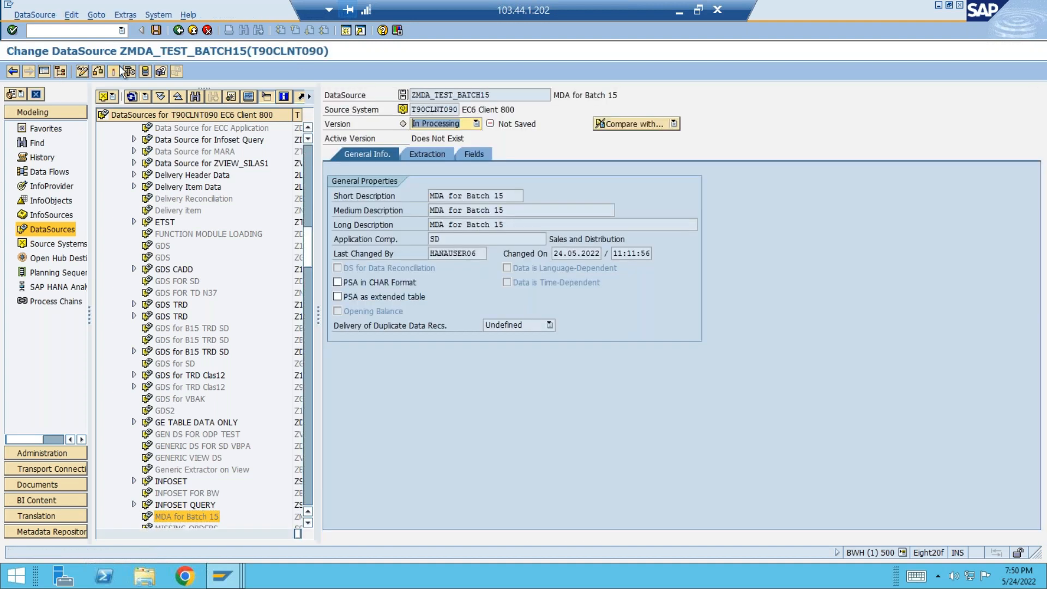
pyautogui.click(112, 68)
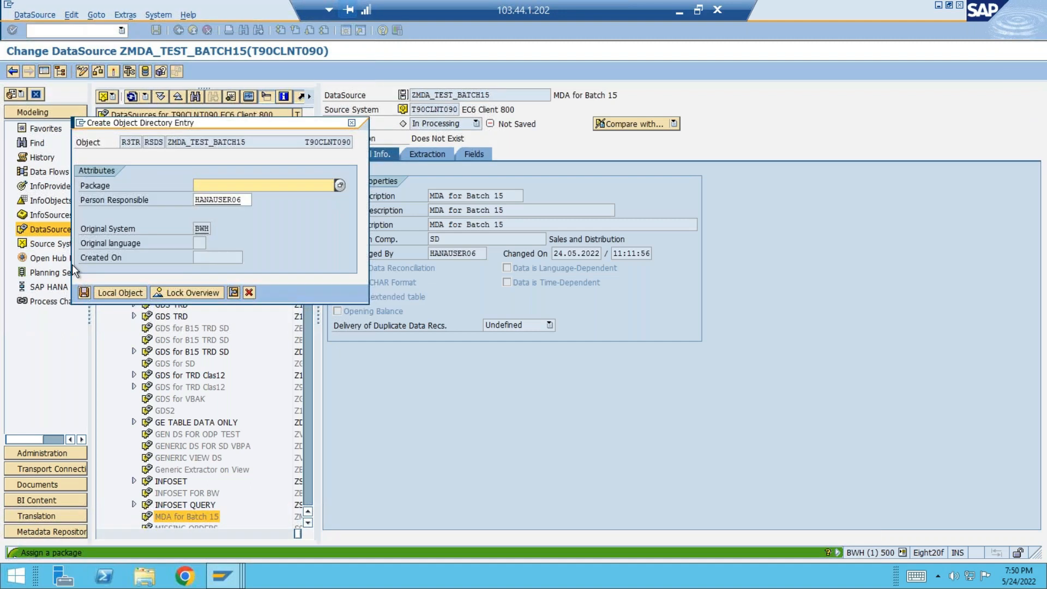
pyautogui.press('space')
pyautogui.click(210, 208)
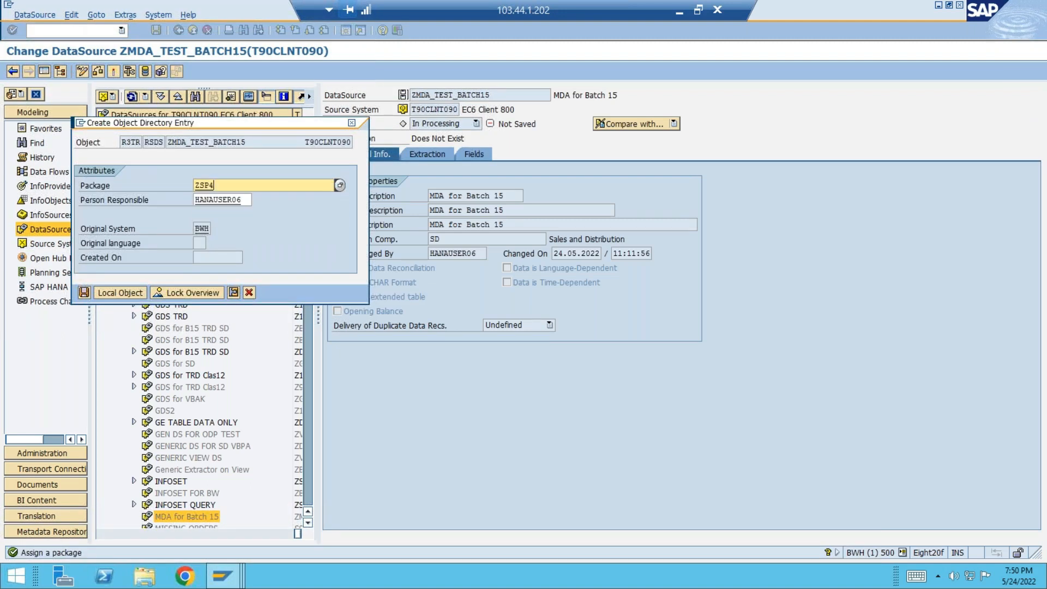
pyautogui.press('BackSpace')
pyautogui.press('BackSpace')
pyautogui.press('BackSpace')
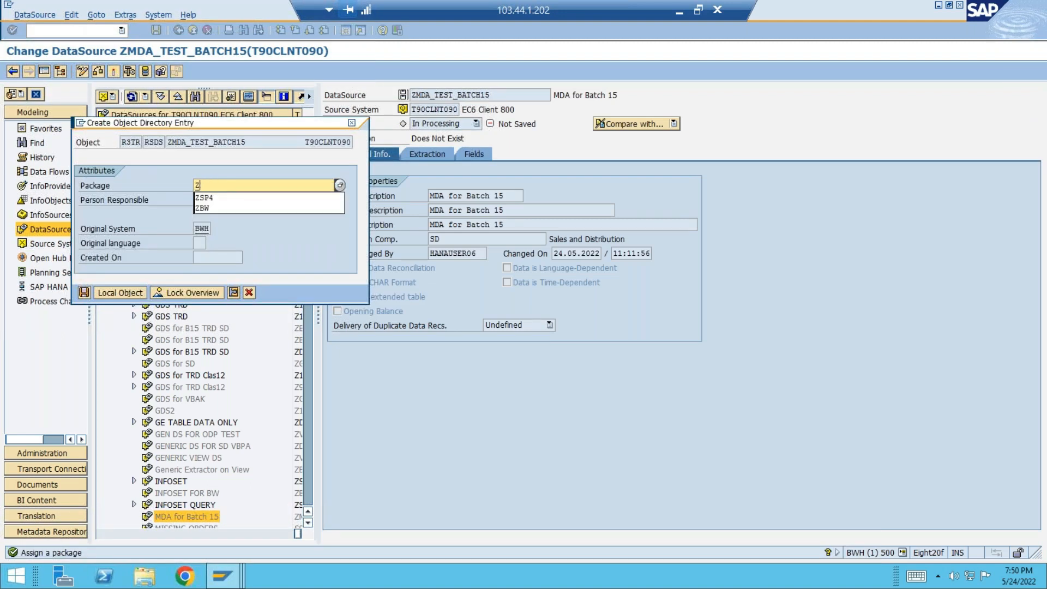
pyautogui.click(208, 209)
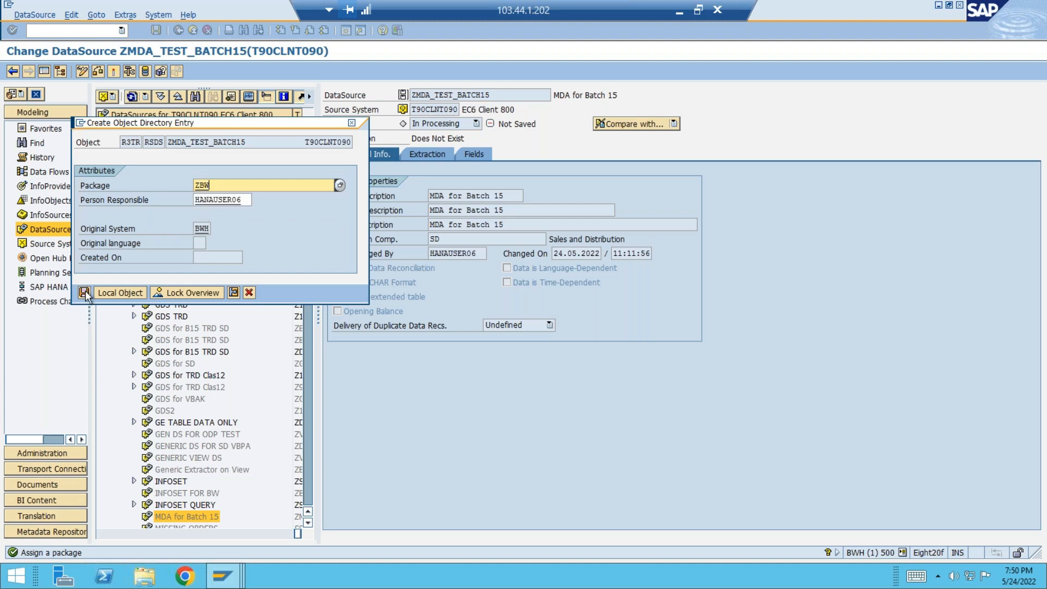
pyautogui.click(85, 292)
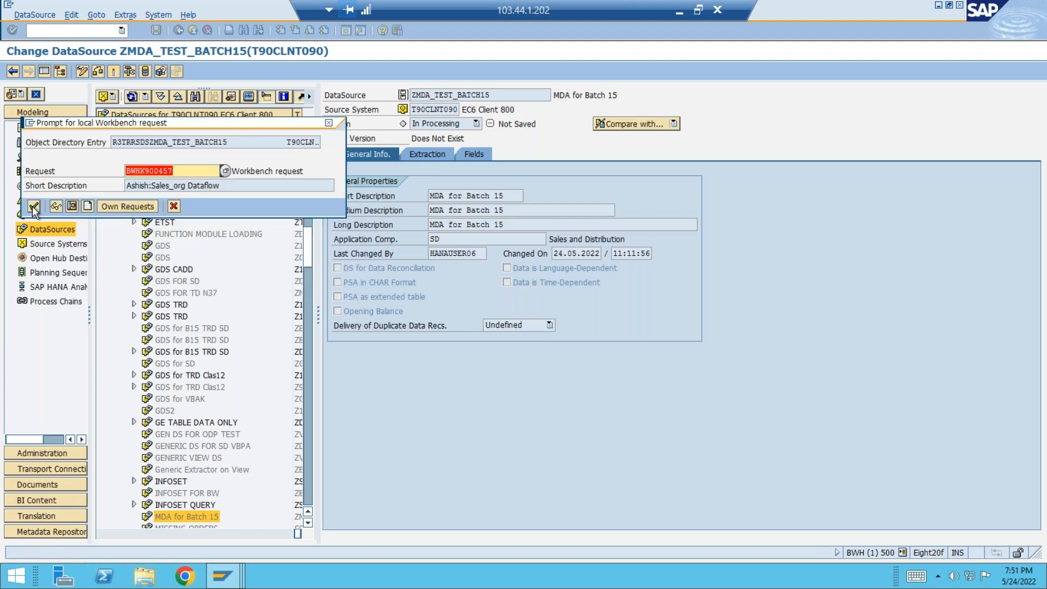
pyautogui.click(33, 207)
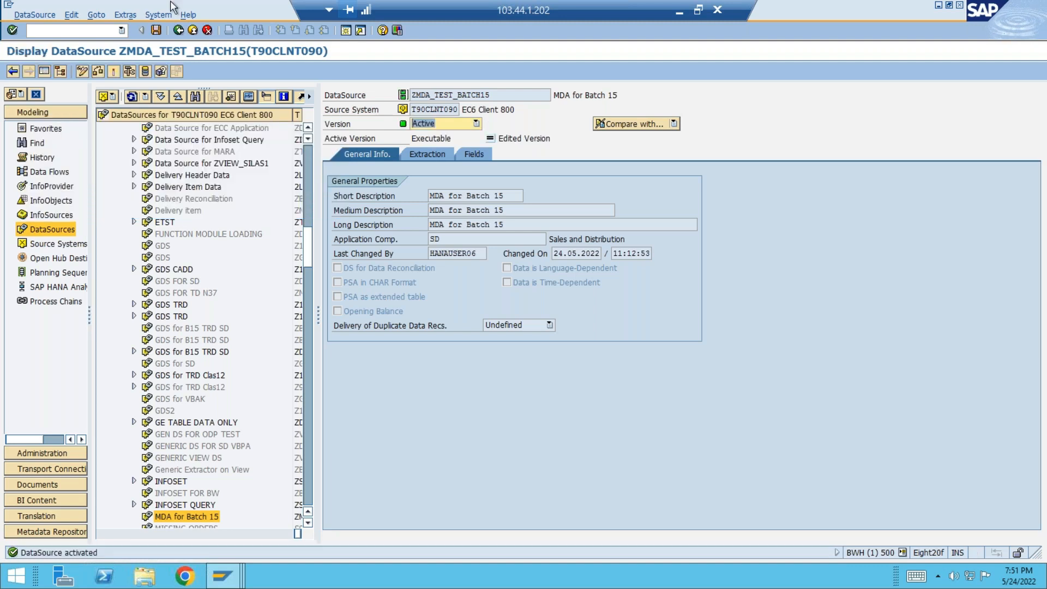
# Create an InfoPackage described as "ip" for MDA for Batch 15 in package ZBW, accepting the proposed Workbench request.
pyautogui.click(192, 30)
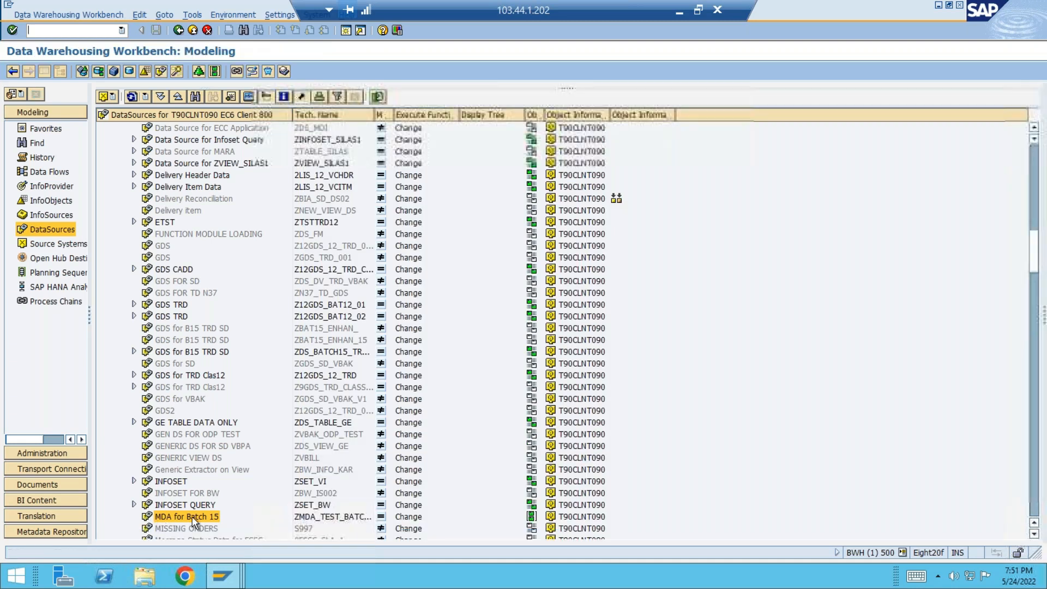
pyautogui.rightClick(192, 516)
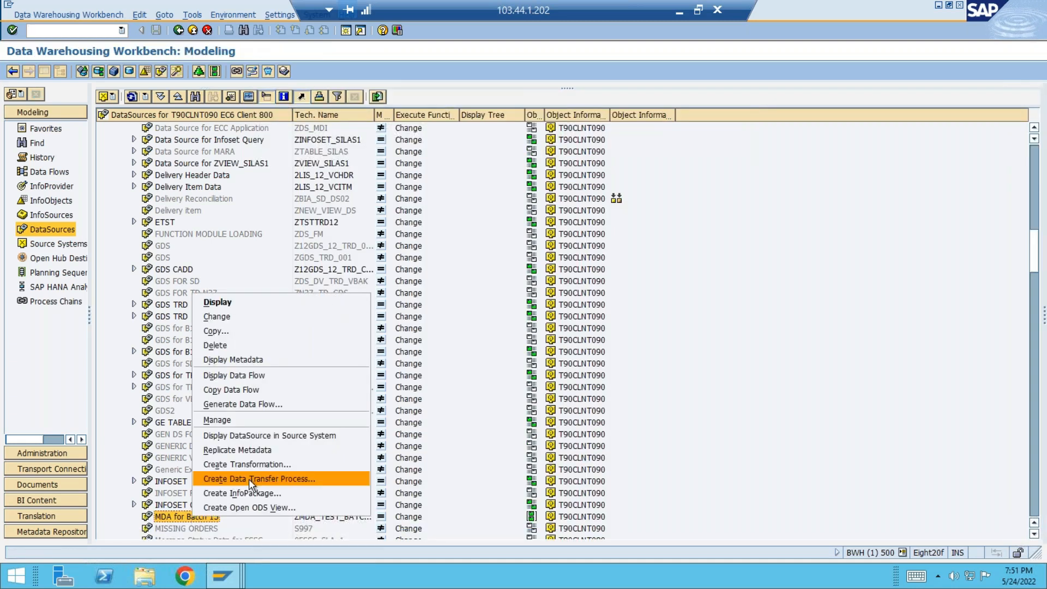
pyautogui.click(257, 493)
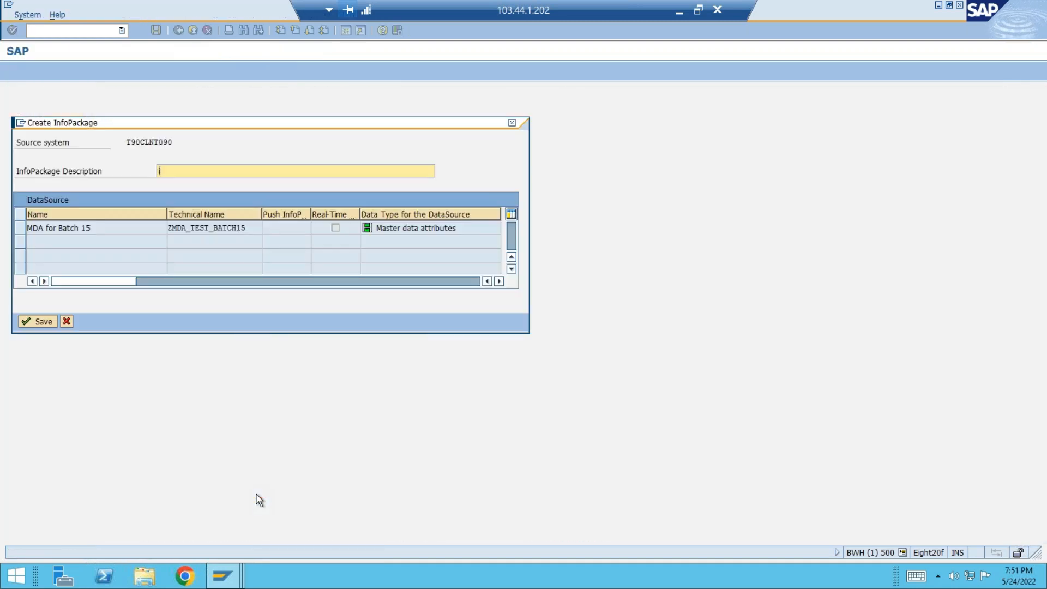
pyautogui.press('Return')
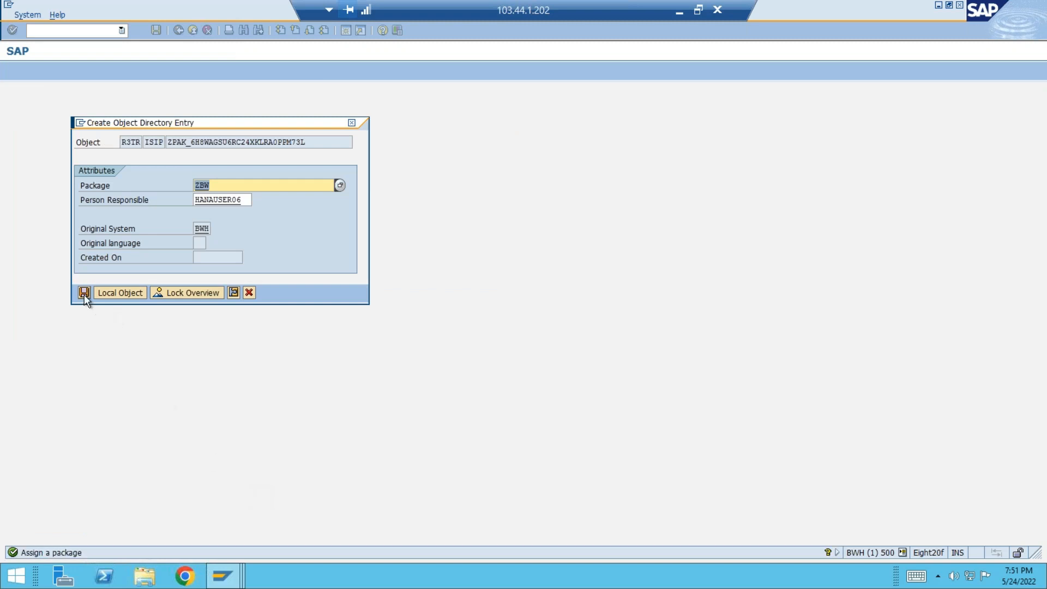
pyautogui.click(84, 292)
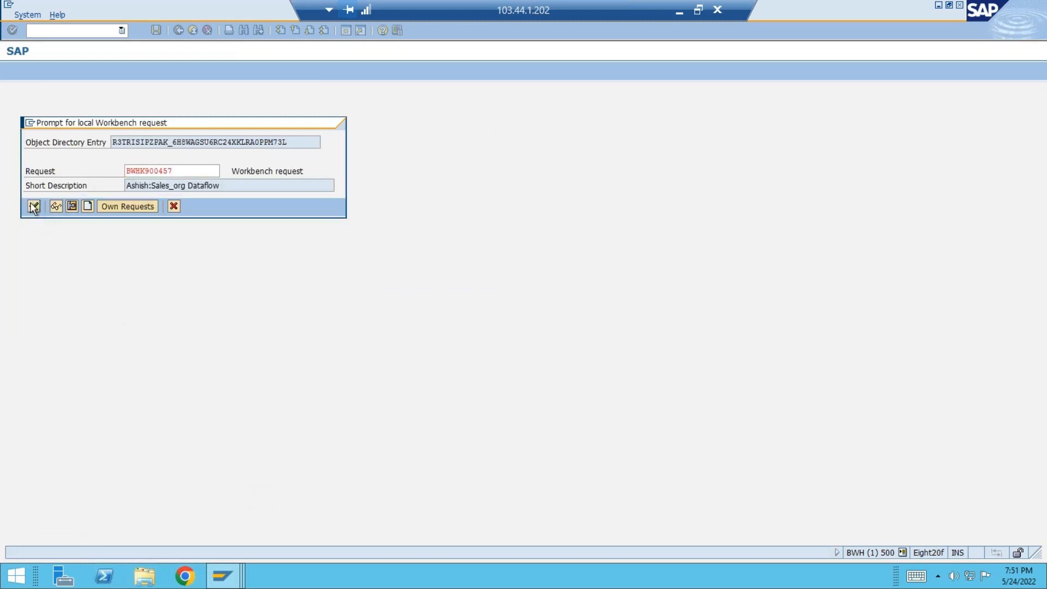
pyautogui.click(33, 206)
# Try to start an immediate data load from the InfoPackage's schedule settings, and return to the DataSource tree.
pyautogui.click(598, 184)
pyautogui.click(384, 311)
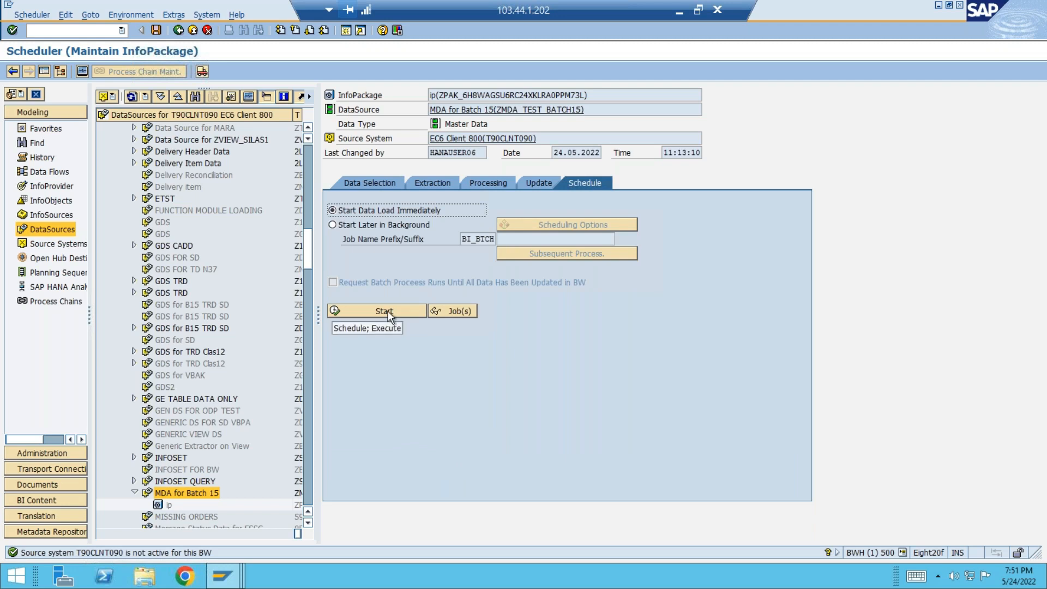
pyautogui.click(192, 31)
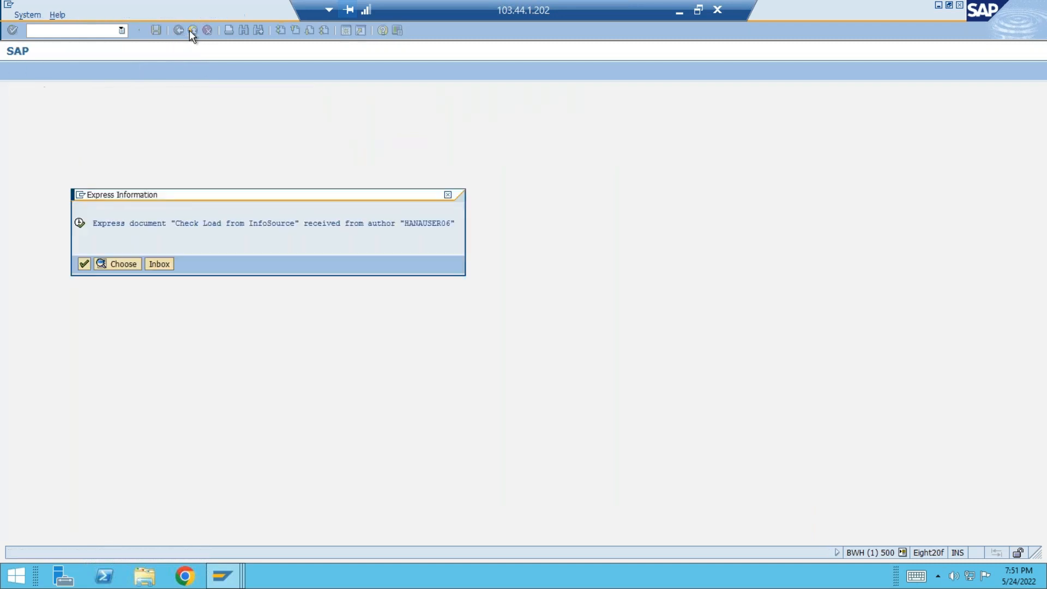
pyautogui.click(85, 269)
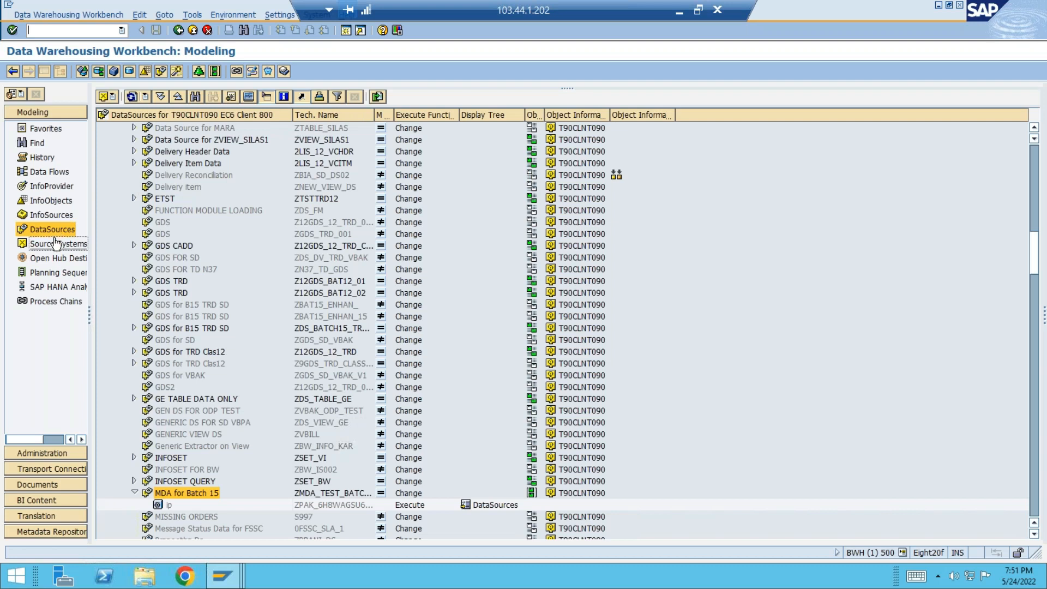
# Run a source system check on EC6 Client 800 in the BW source system group.
pyautogui.click(63, 246)
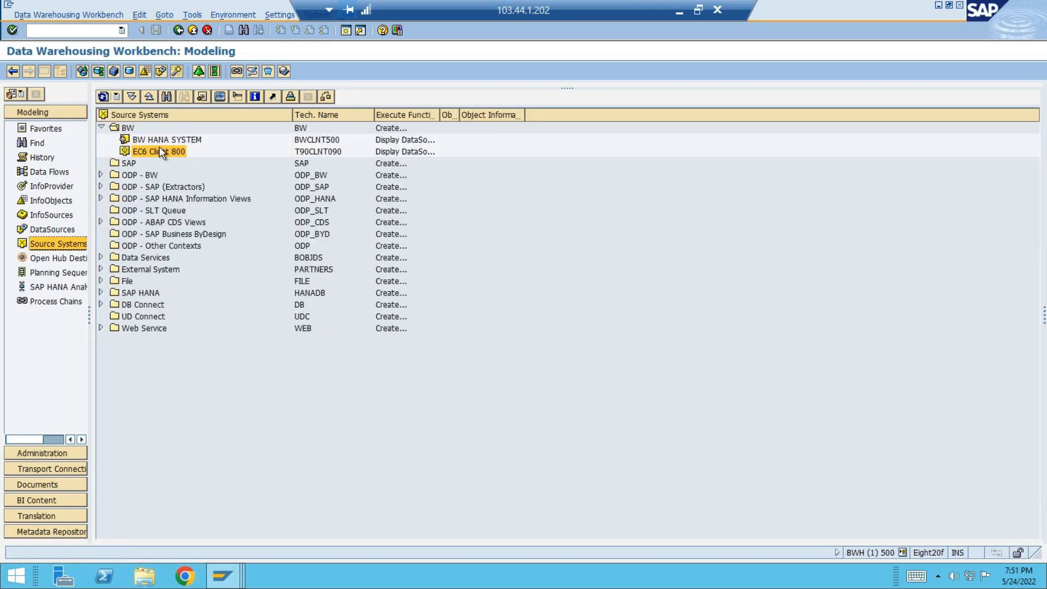
pyautogui.rightClick(160, 149)
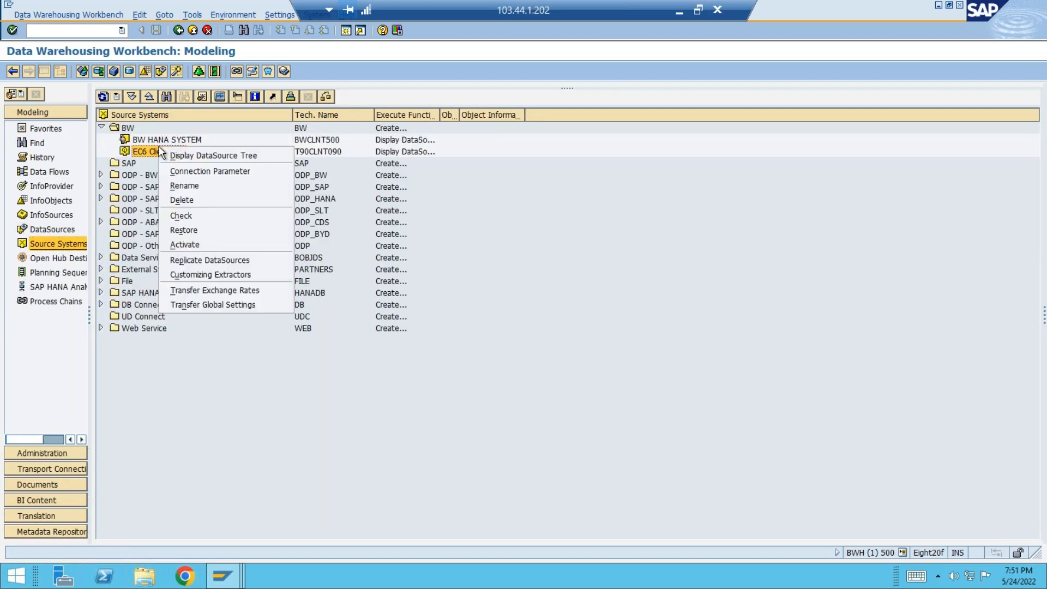
pyautogui.click(190, 216)
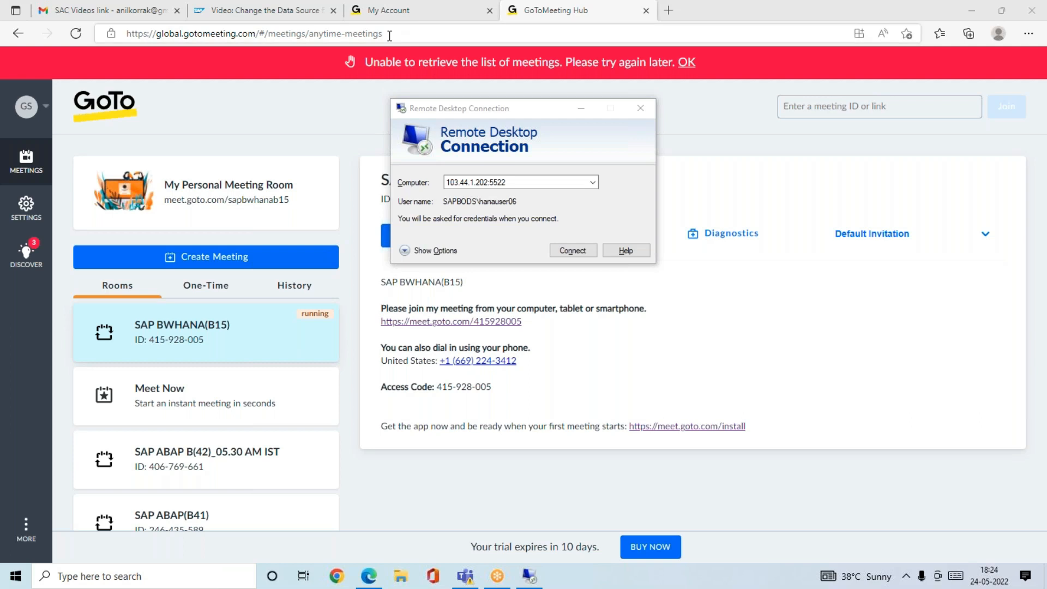
# Reload the GoToMeeting Hub meetings page in the browser.
pyautogui.click(389, 35)
pyautogui.press('Return')
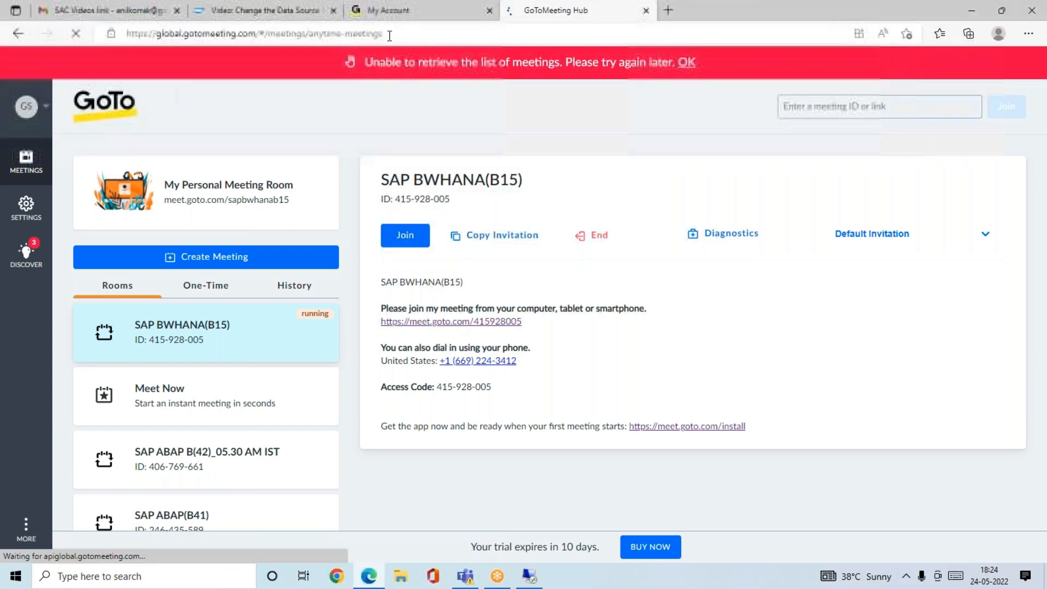
pyautogui.click(497, 577)
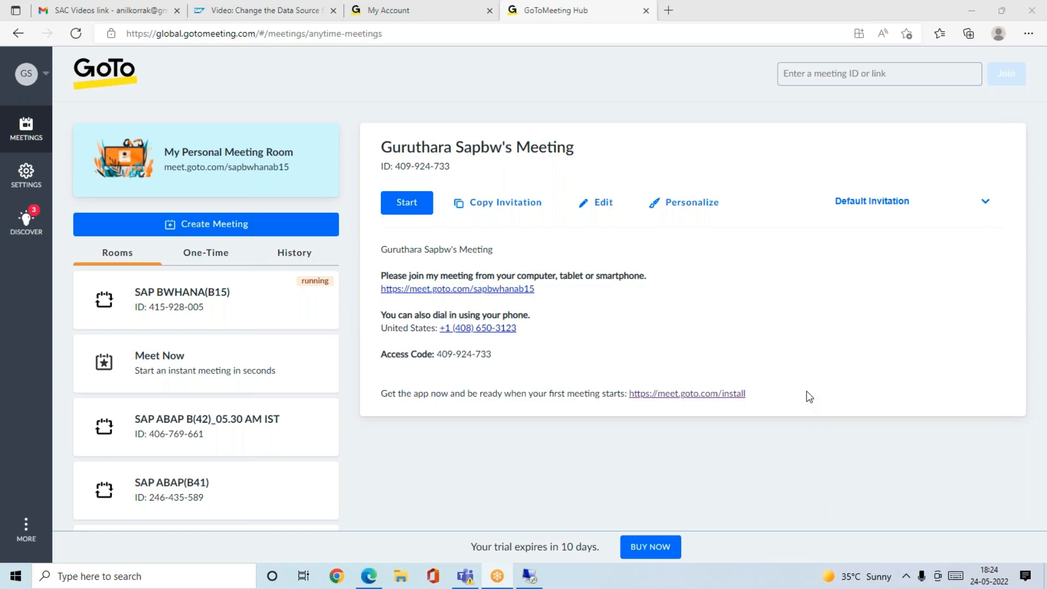
pyautogui.click(133, 582)
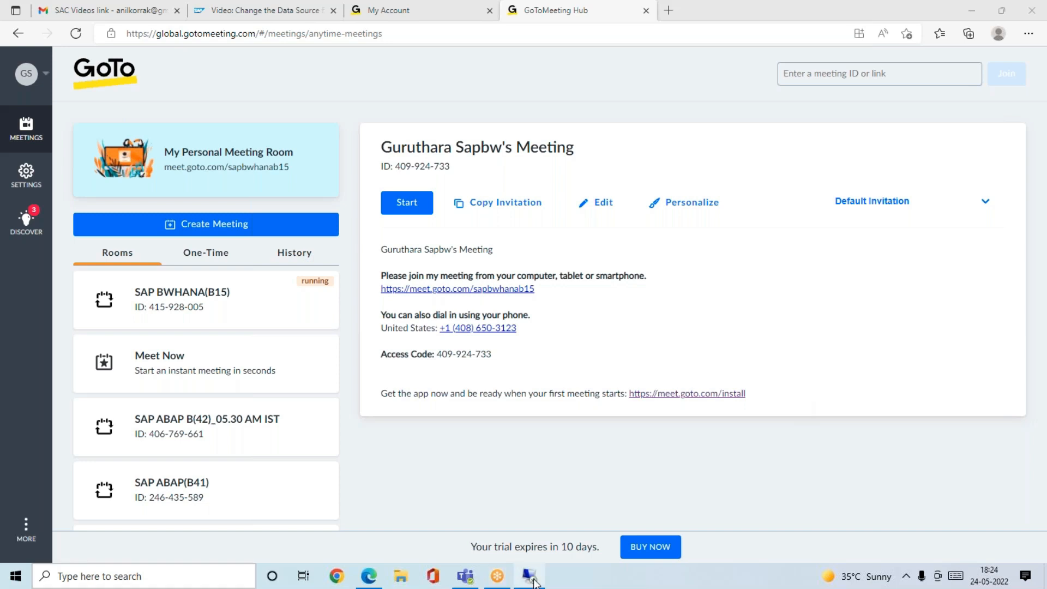
# Reconnect the Remote Desktop session to 103.44.1.202:5522, entering the account password.
pyautogui.click(532, 579)
pyautogui.click(574, 251)
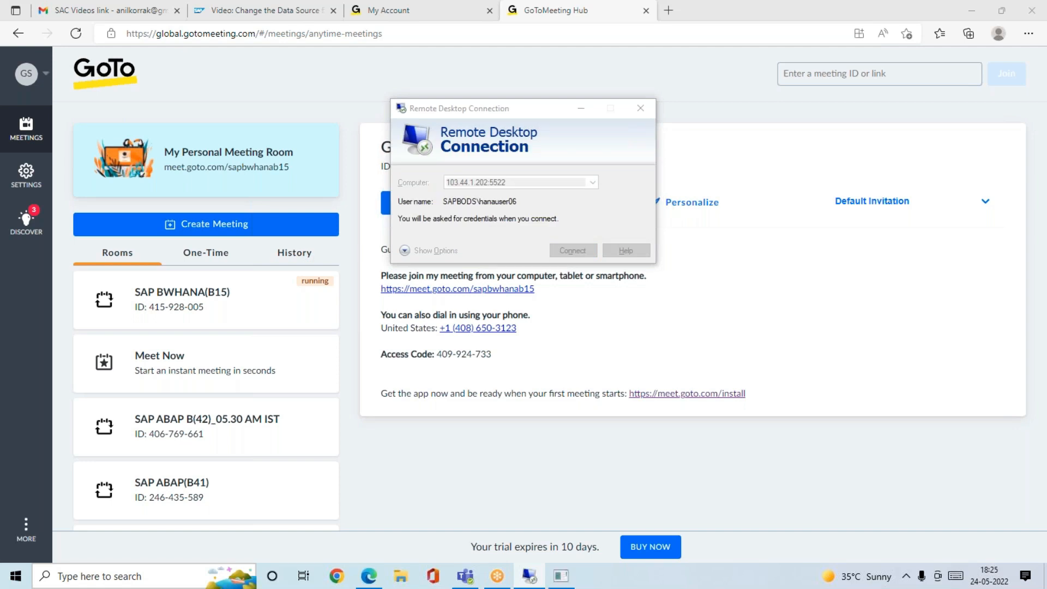
pyautogui.write('•••••••')
pyautogui.press('Return')
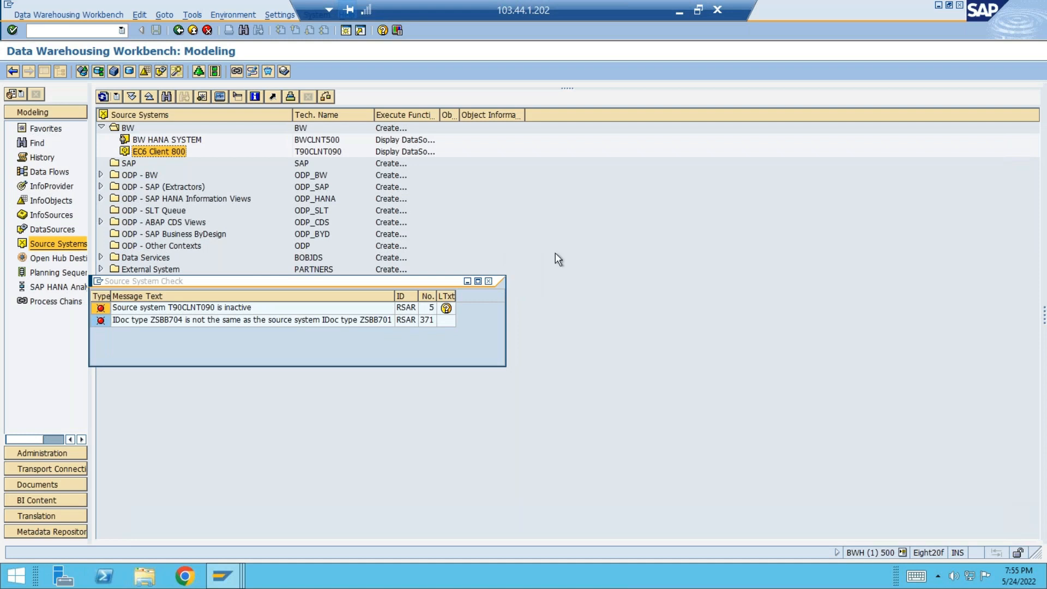
# Close the source system check results and collapse the BW source system group.
pyautogui.click(488, 282)
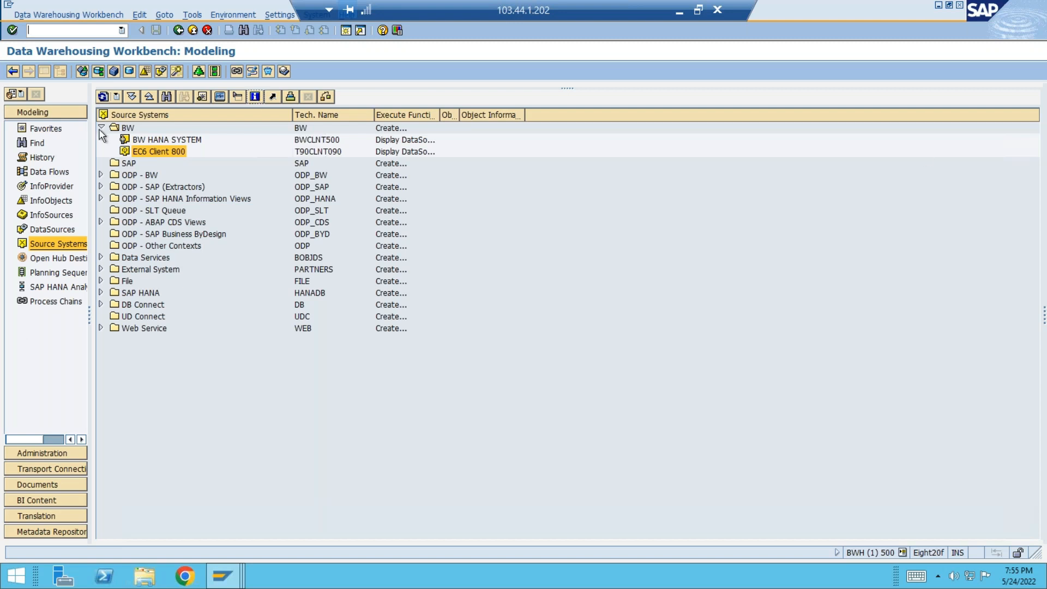
pyautogui.click(123, 164)
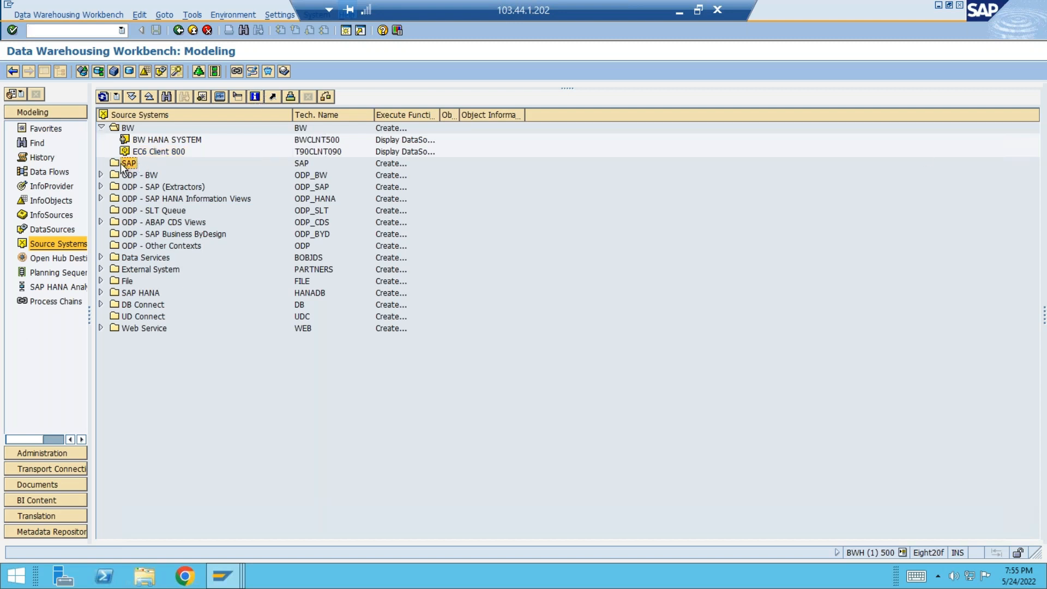
pyautogui.click(318, 152)
pyautogui.click(127, 163)
pyautogui.click(101, 129)
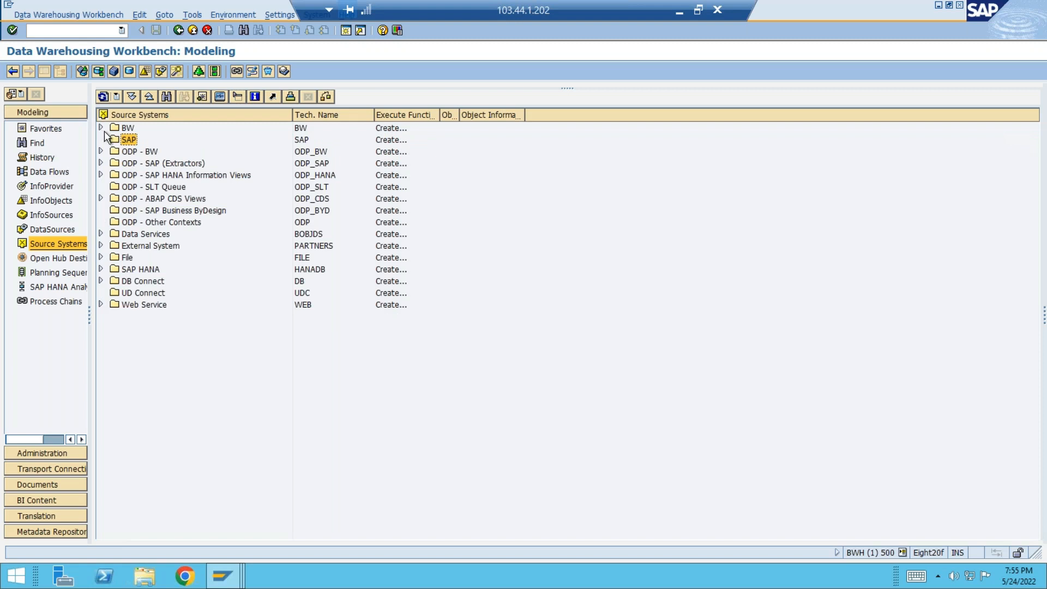
# Search the remote computer for Query Designer and launch it.
pyautogui.click(16, 575)
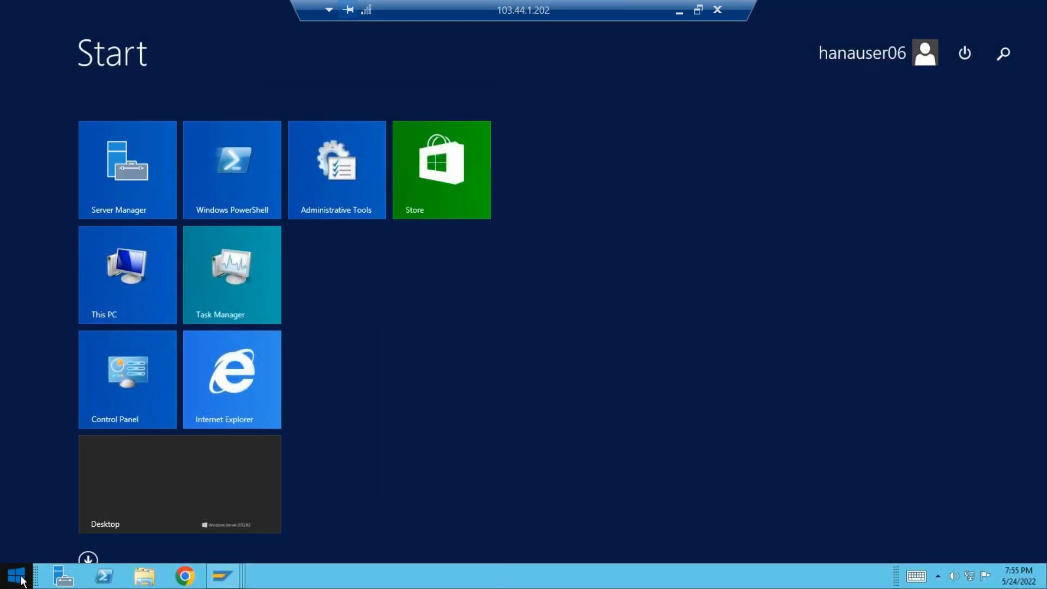
pyautogui.write('query Designer')
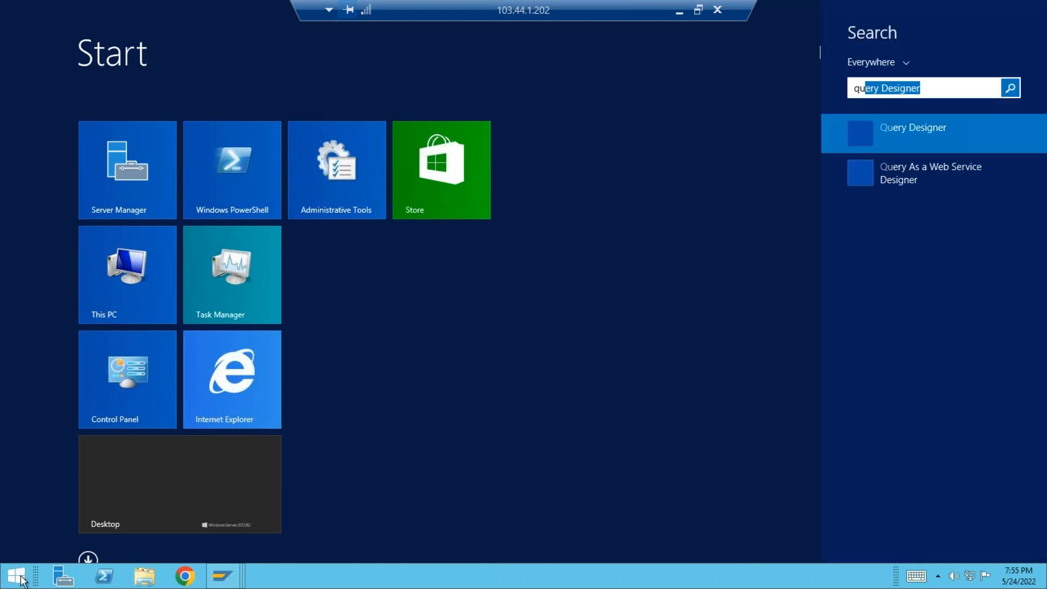
pyautogui.press('Return')
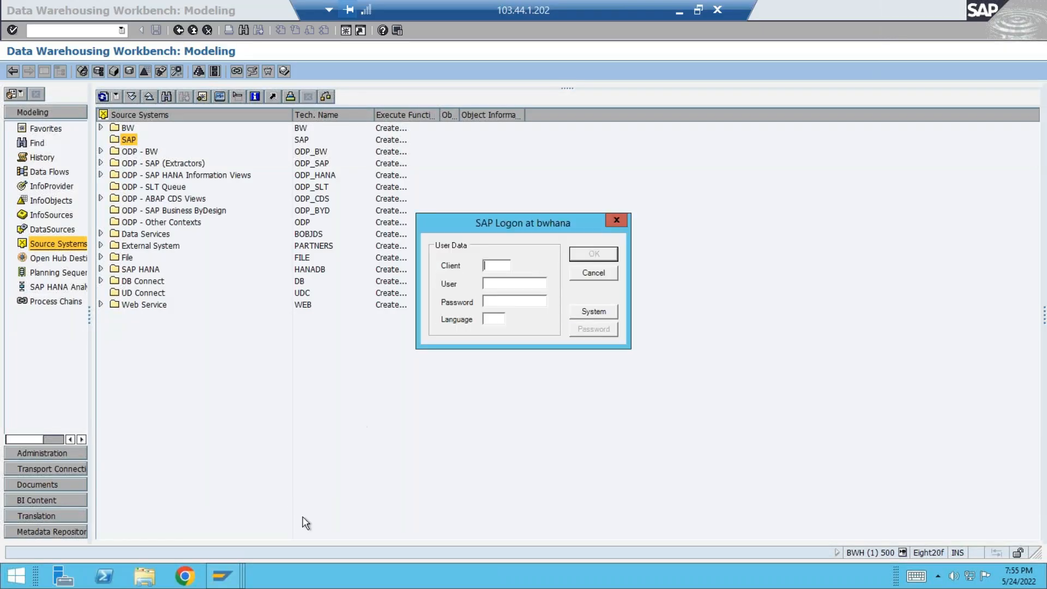
# Log on to the bwhana system with client 500, the user name and the password, allowing the connection and remembering the decision.
pyautogui.write('500HANAUSER06********')
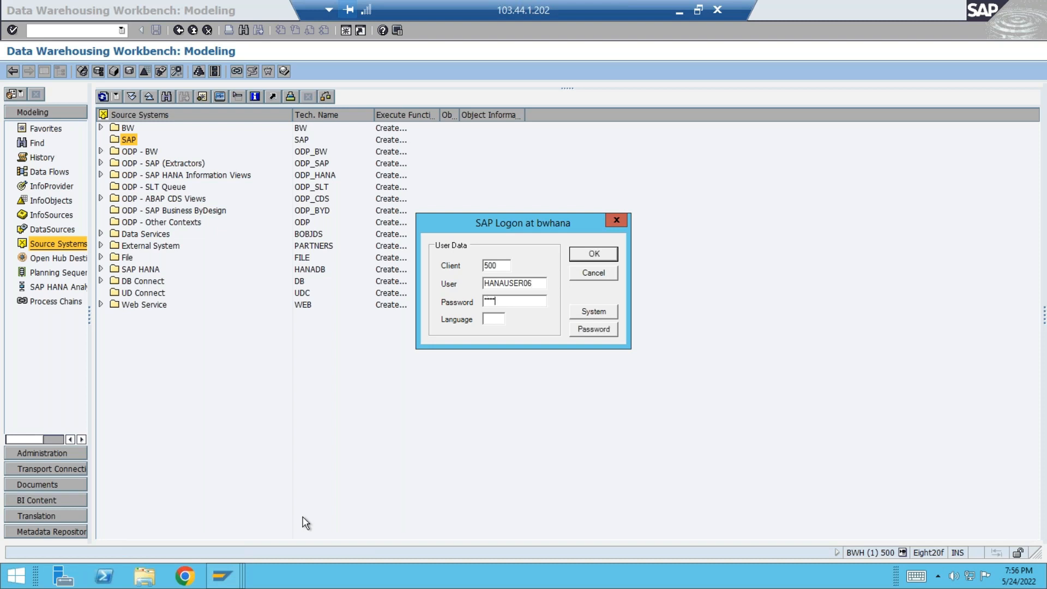
pyautogui.press('Return')
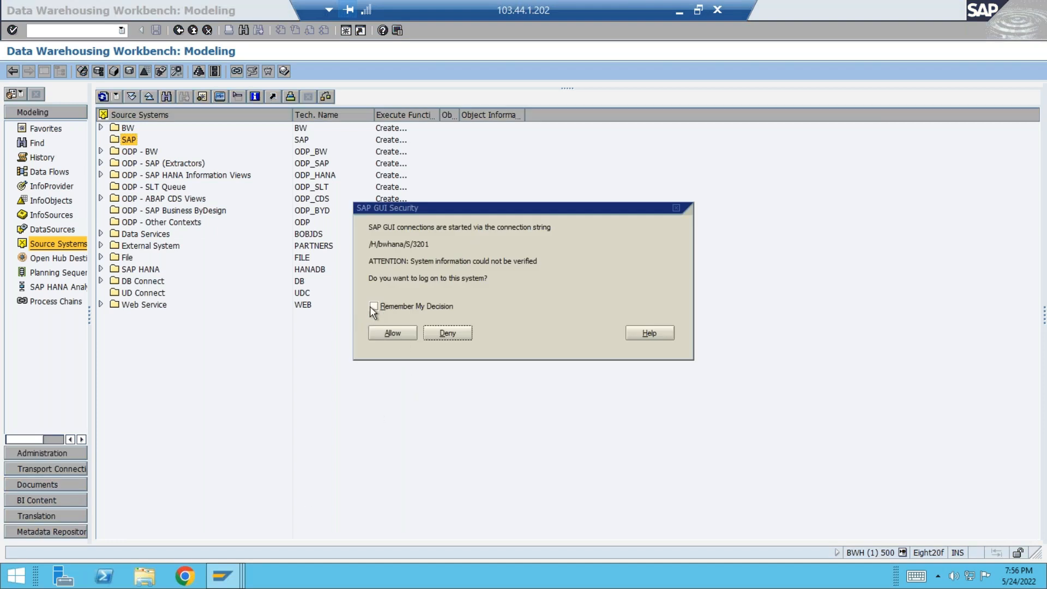
pyautogui.click(373, 307)
pyautogui.click(397, 334)
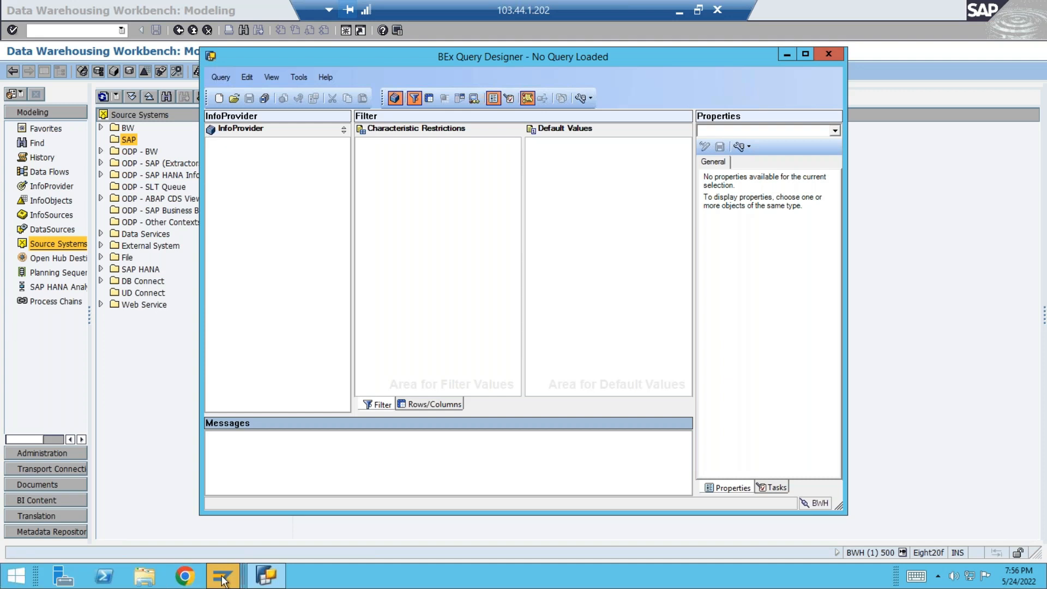
# Switch to the ABAP Dictionary session on EC6 client 820, leave the transaction and log off that system.
pyautogui.moveTo(222, 579)
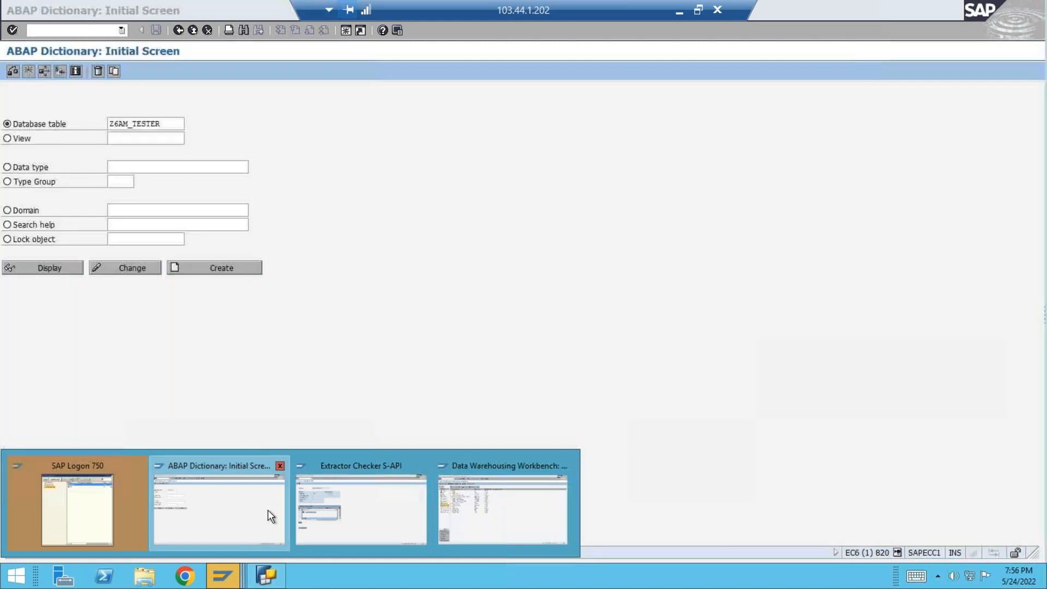
pyautogui.click(267, 510)
pyautogui.click(192, 30)
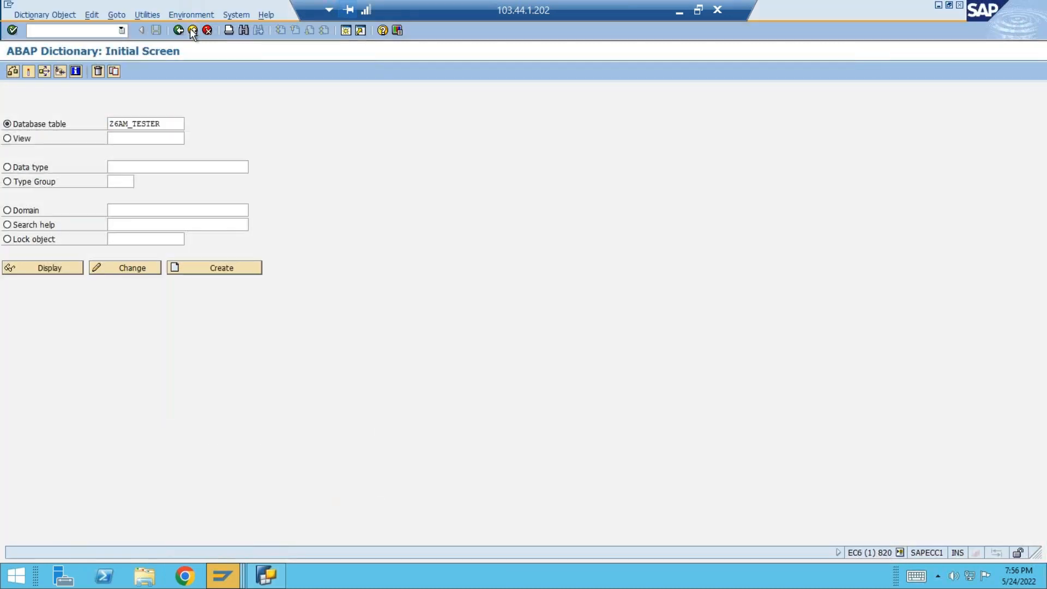
pyautogui.click(192, 30)
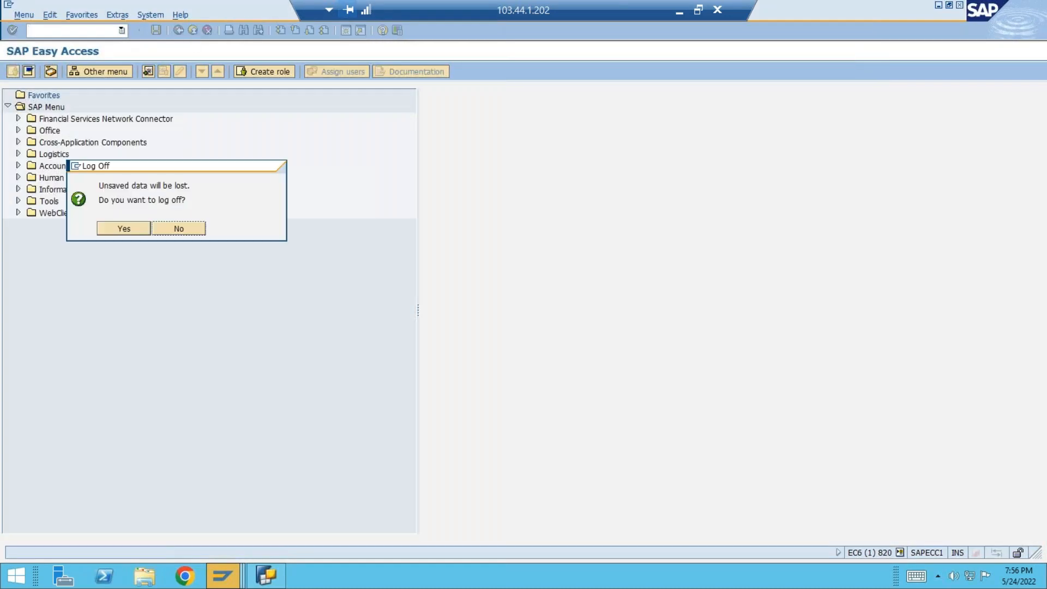
pyautogui.click(124, 230)
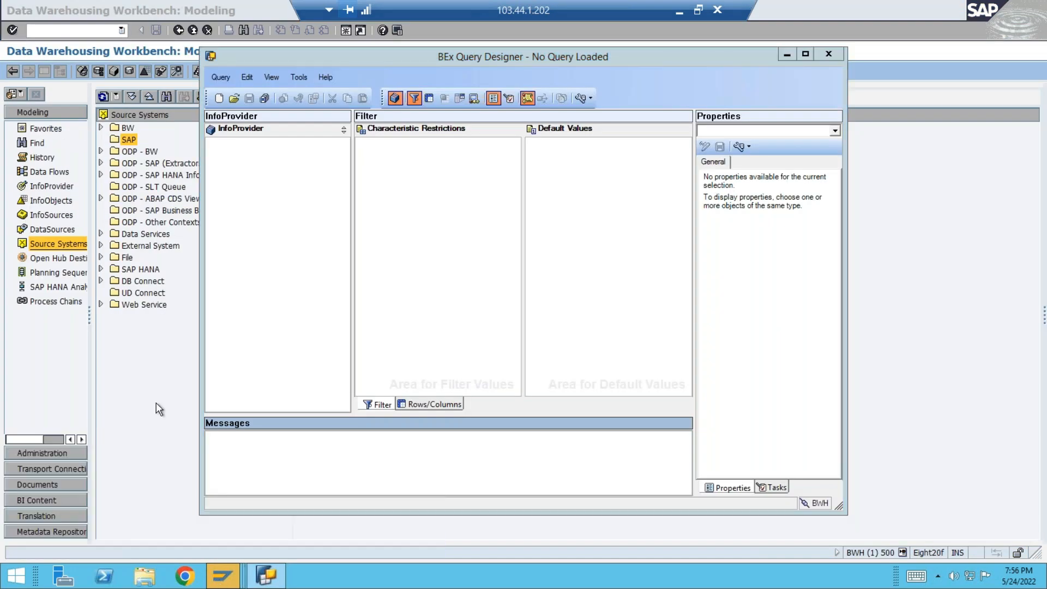
# Return to the BWH workbench session and open the Query Monitor with transaction code /nrsrt.
pyautogui.click(156, 403)
pyautogui.write('/nrsrt')
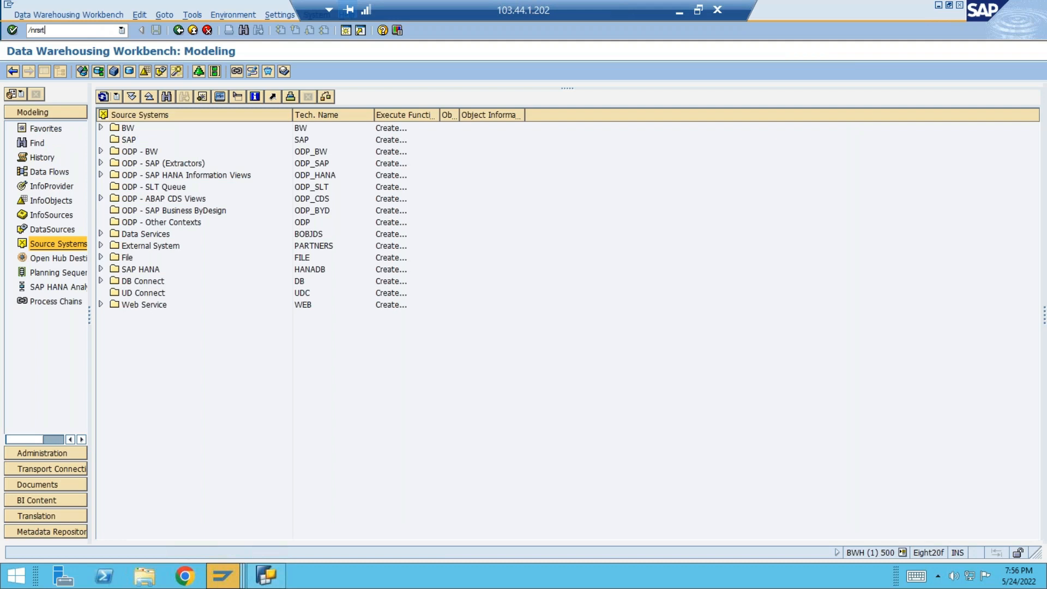
pyautogui.press('Return')
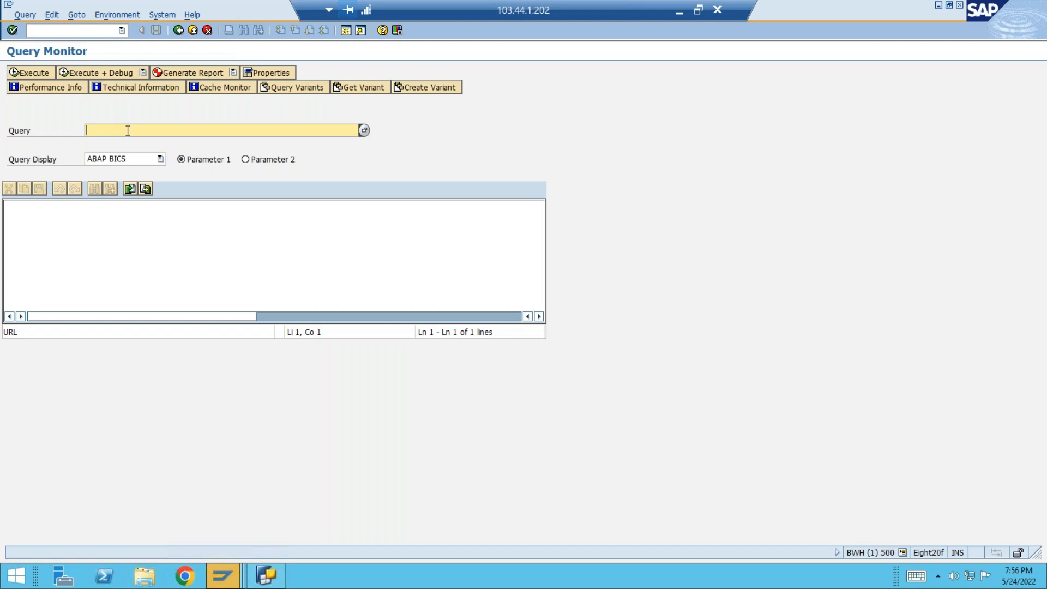
# Open "BEX query for batch 15 02" in BEx Query Designer and copy its technical name from the query properties.
pyautogui.click(270, 579)
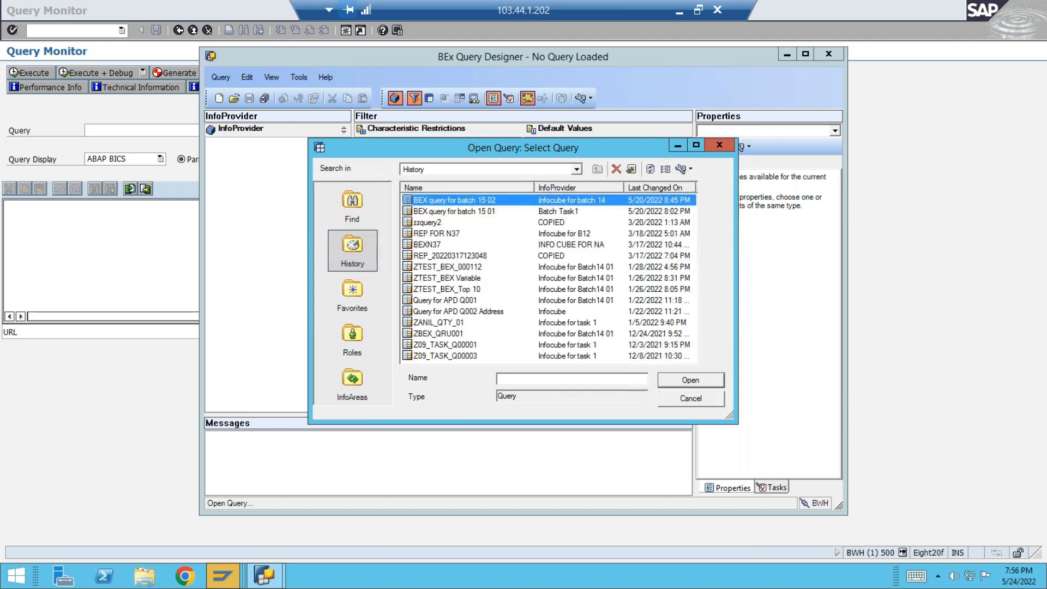
pyautogui.doubleClick(496, 201)
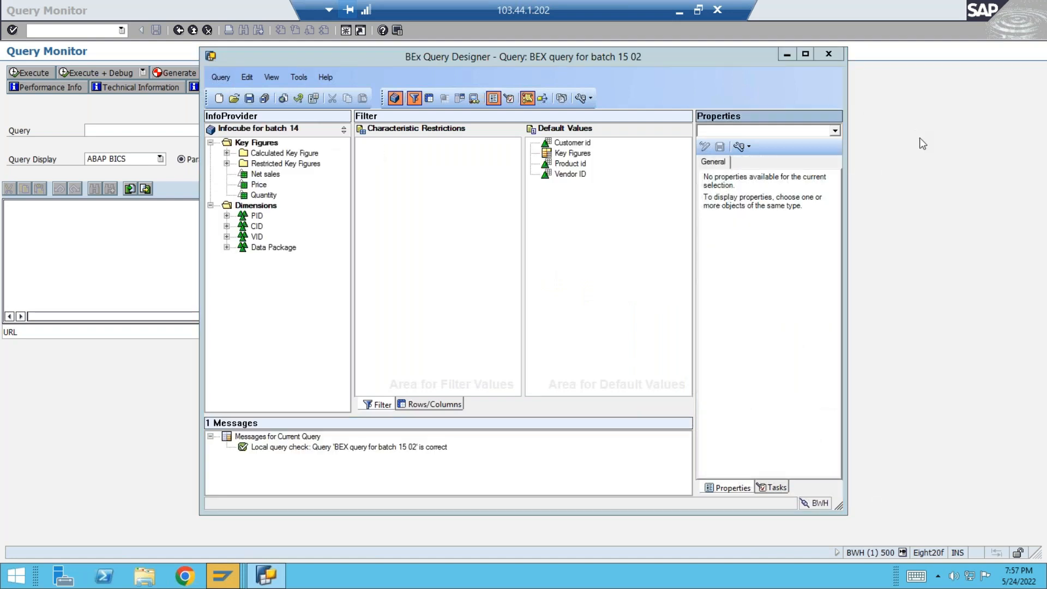
pyautogui.click(309, 100)
pyautogui.moveTo(788, 241); pyautogui.dragTo(686, 243)
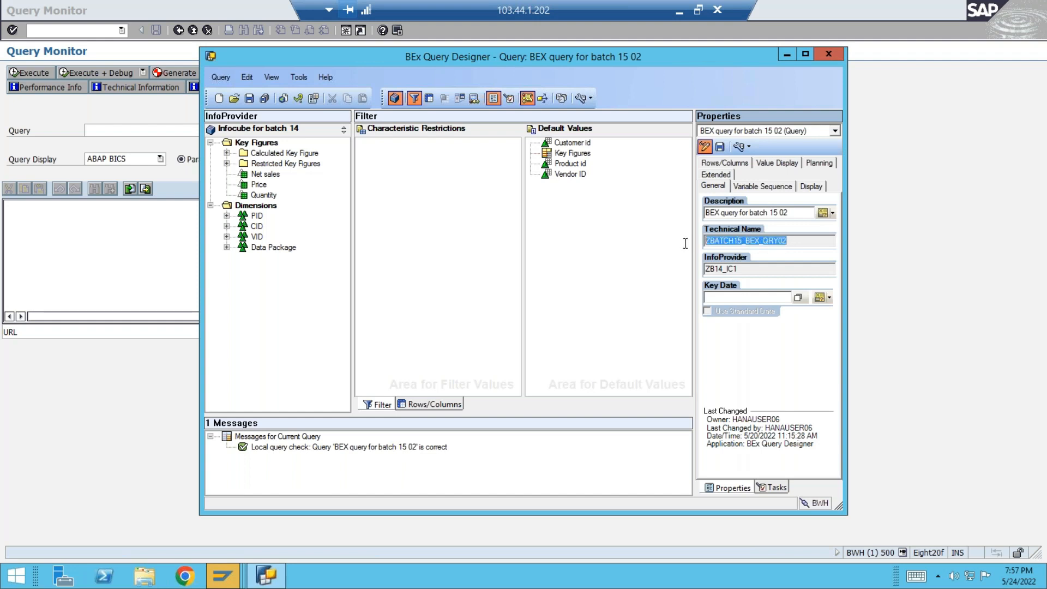
# Enter ZB14_IC1/ZBATCH15_BEX_QRY02 as the query in the Query Monitor and execute it with the ABAP BICS display.
pyautogui.hotkey('alt', 'Tab')
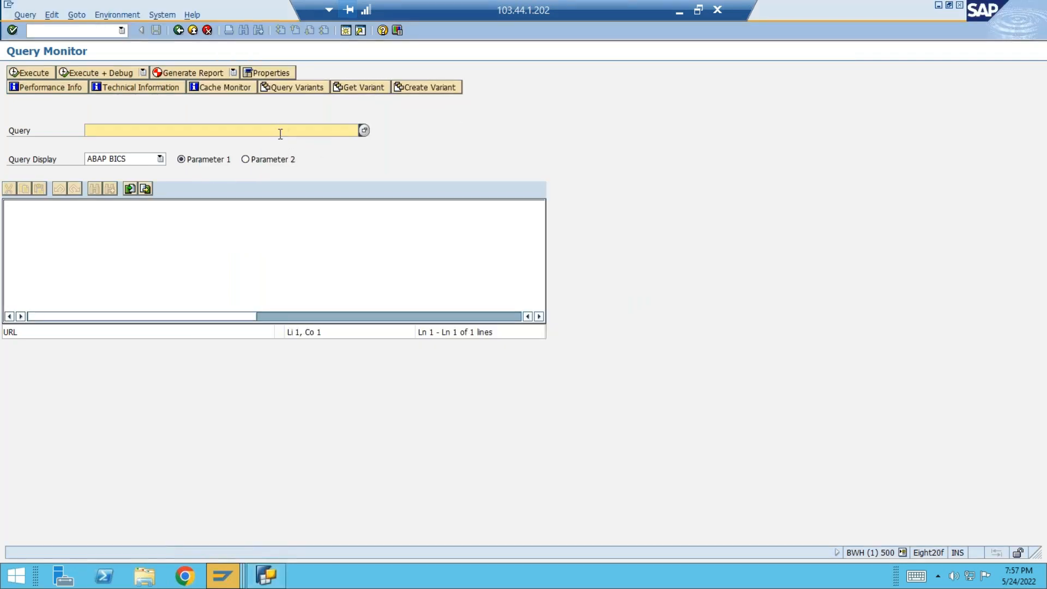
pyautogui.write('ZBATCH15_BEX_QRY02')
pyautogui.press('Return')
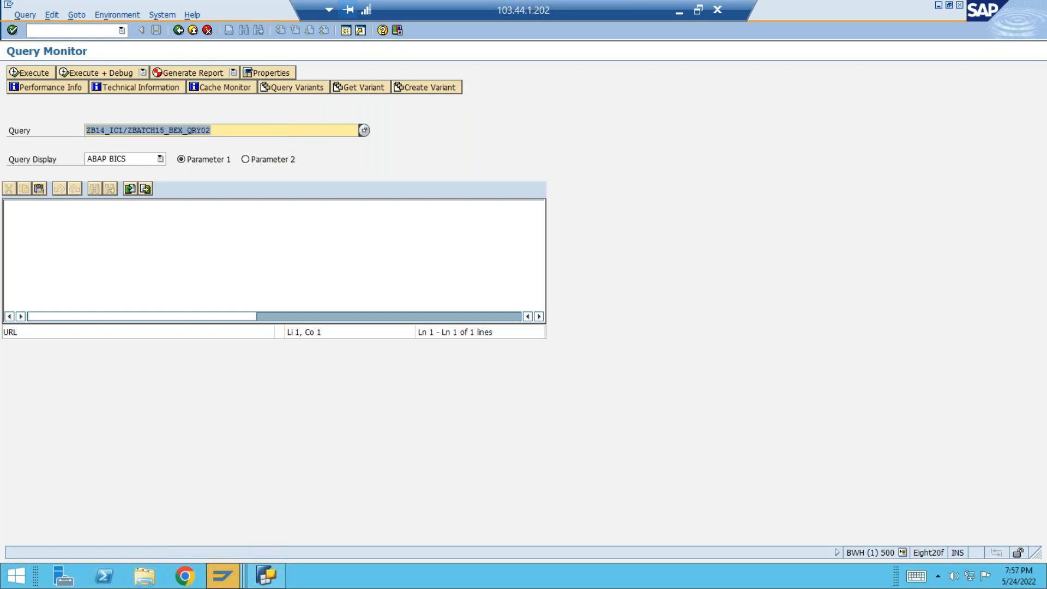
pyautogui.click(32, 74)
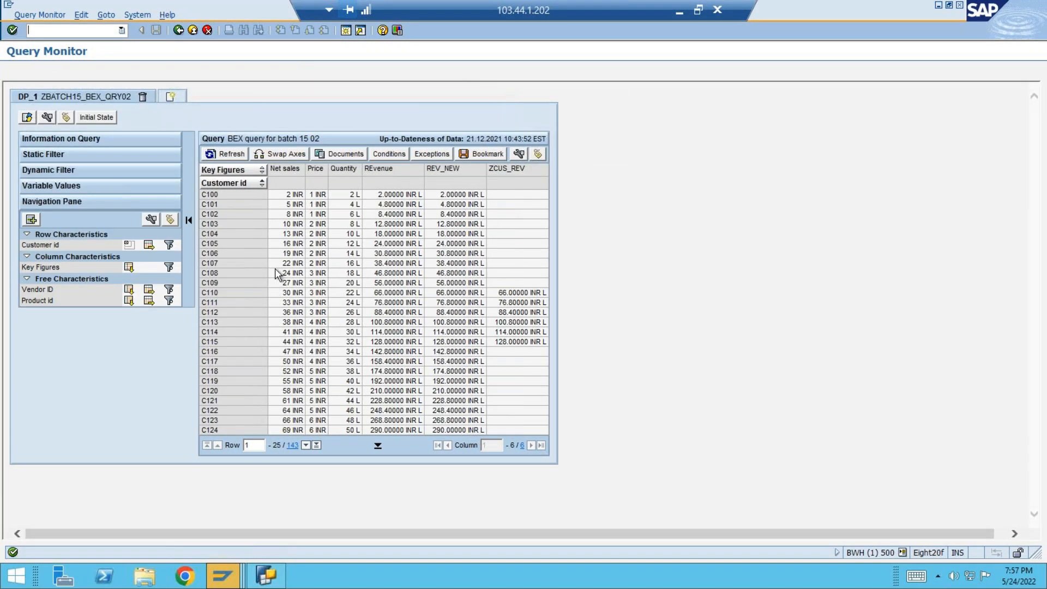
# Examine the query's filter, its rows and columns, and its calculated and restricted key figures in BEx Query Designer.
pyautogui.click(265, 575)
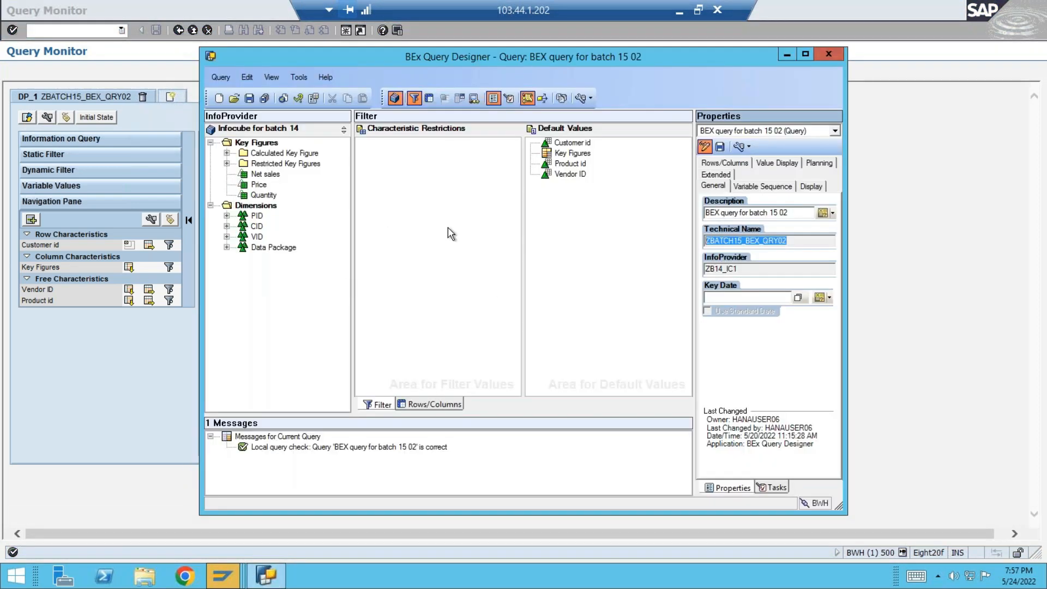
pyautogui.click(380, 404)
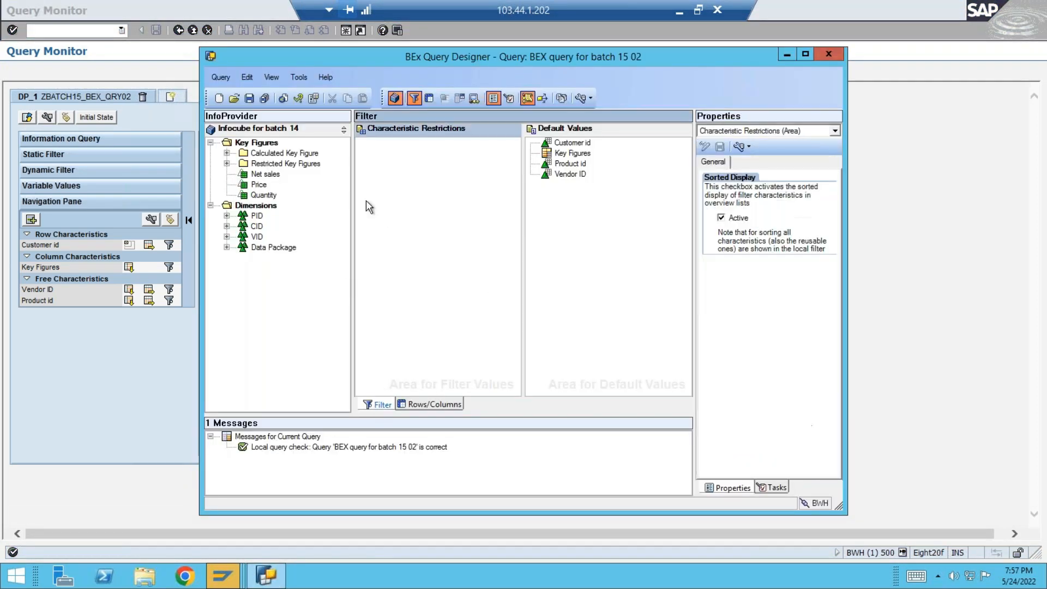
pyautogui.click(429, 404)
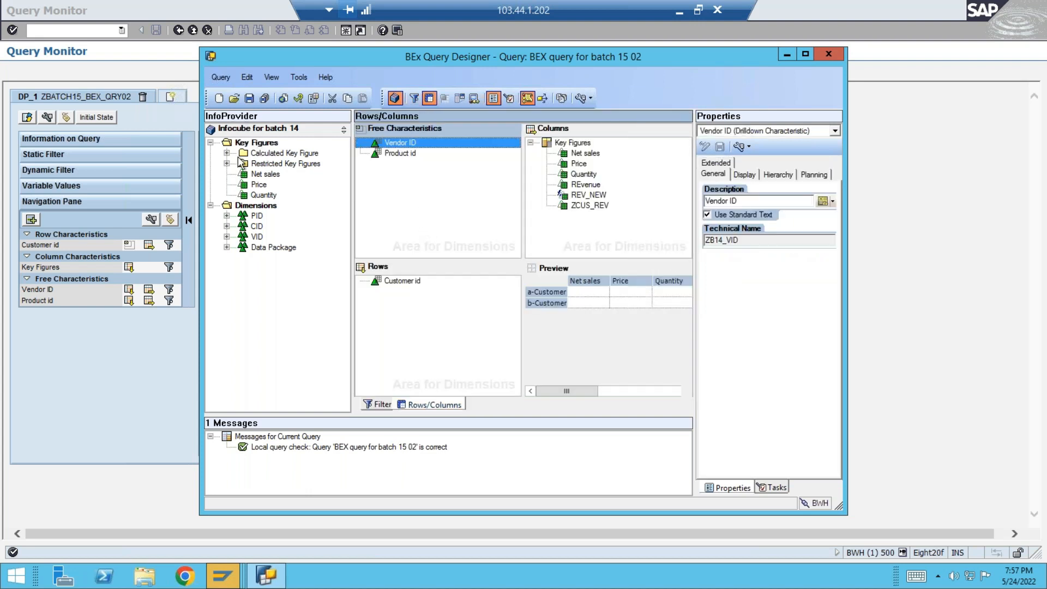
pyautogui.click(276, 165)
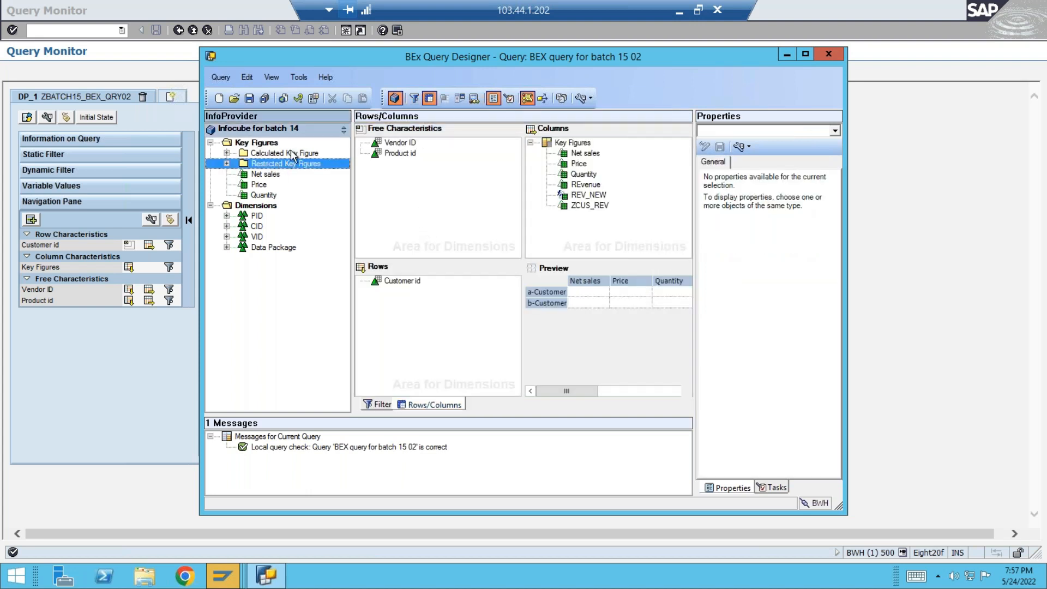
pyautogui.click(292, 154)
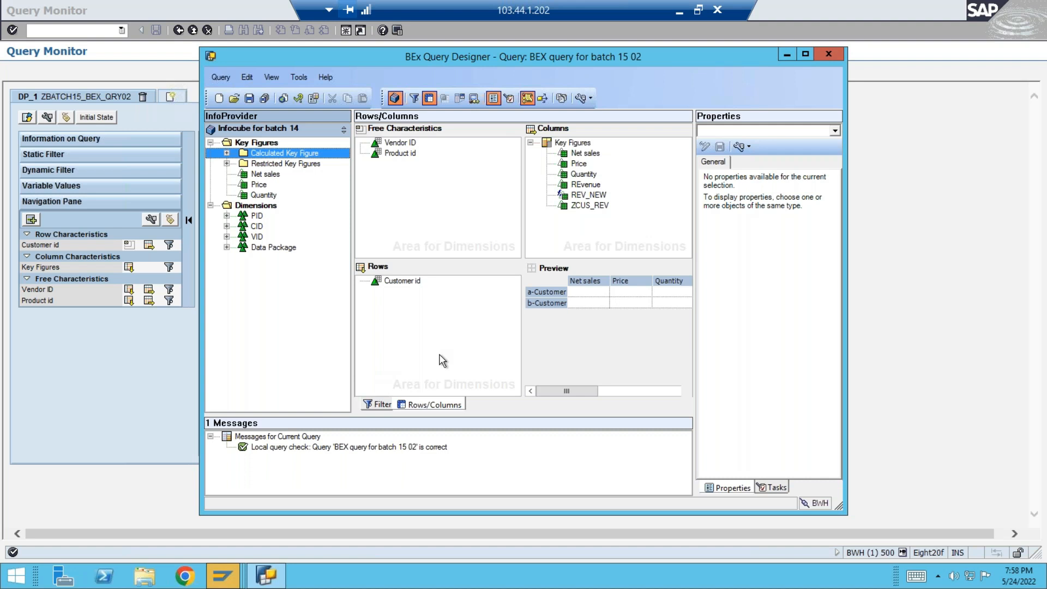
pyautogui.click(589, 194)
pyautogui.click(559, 186)
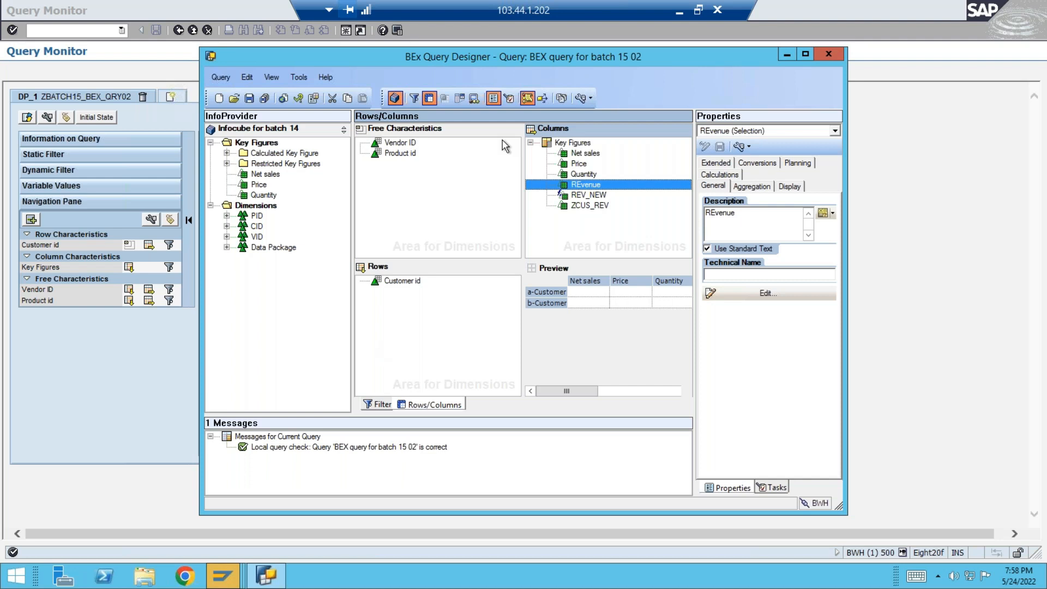
# Create a new condition in the query's Conditions area and open it for editing.
pyautogui.click(460, 100)
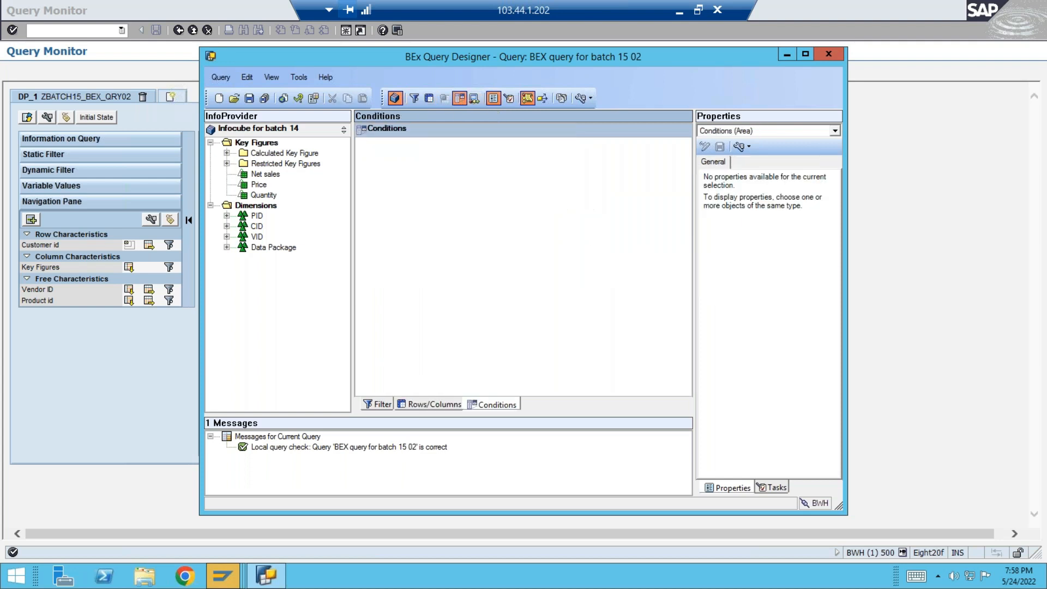
pyautogui.rightClick(410, 176)
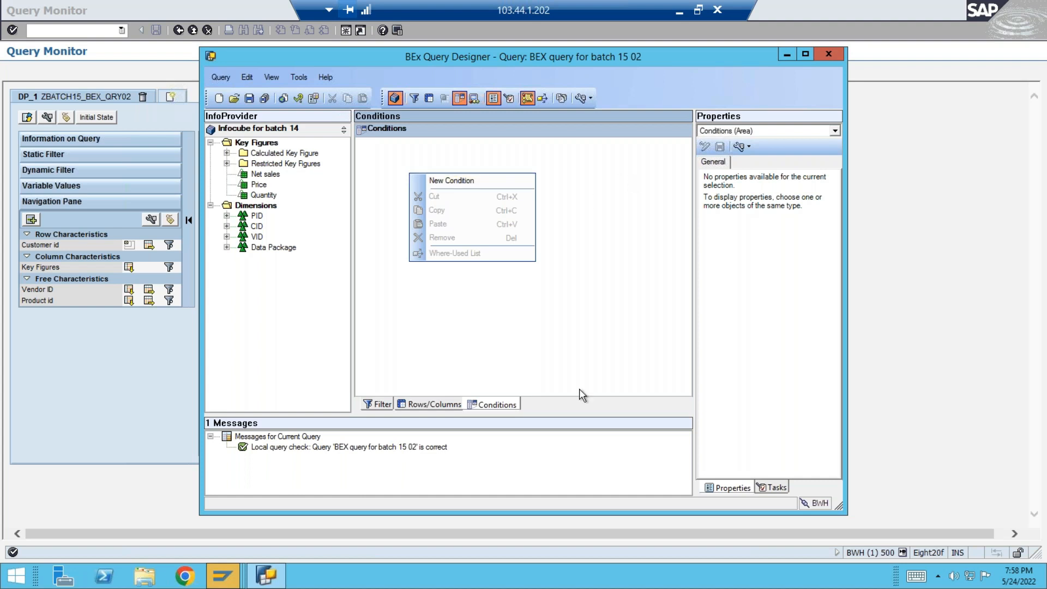
pyautogui.click(609, 327)
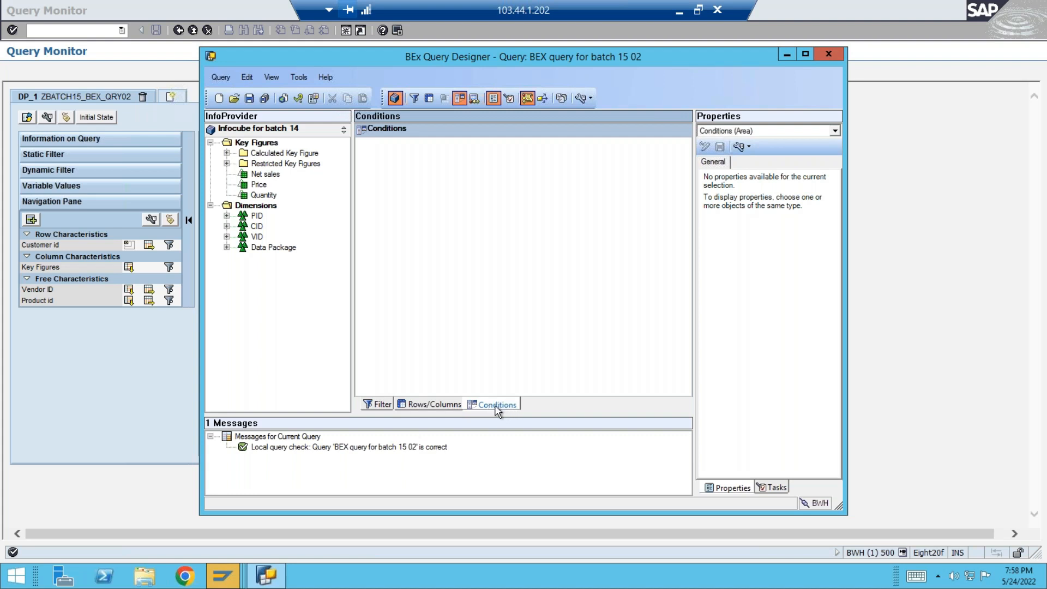
pyautogui.rightClick(437, 213)
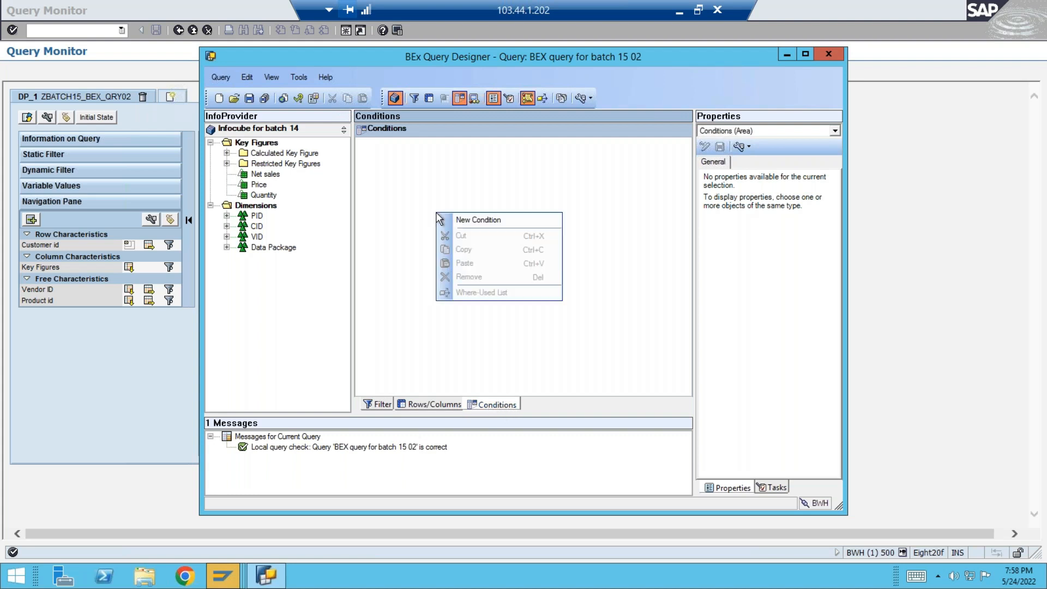
pyautogui.click(493, 220)
pyautogui.click(395, 144)
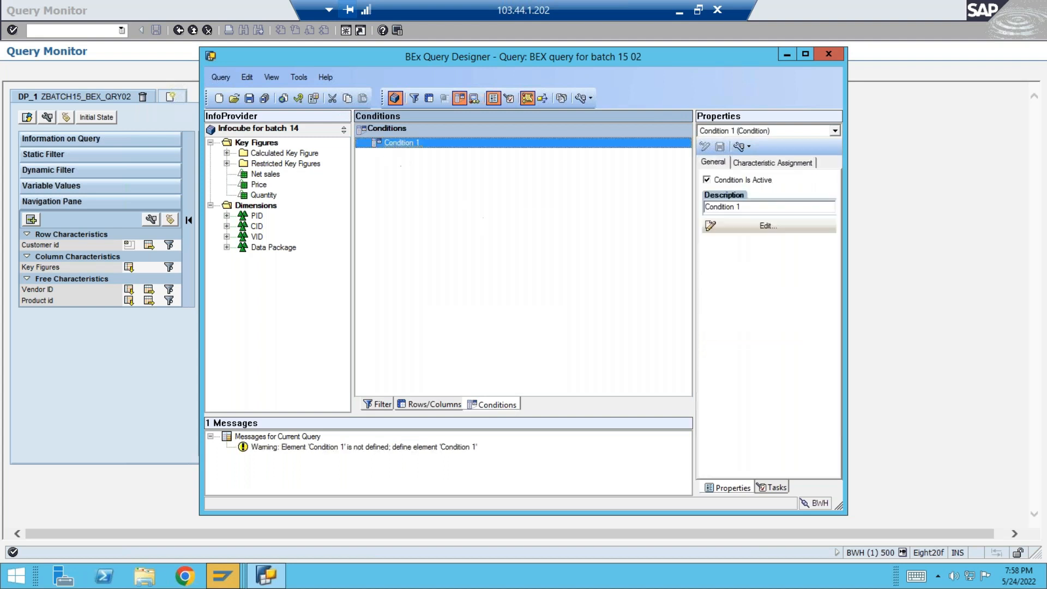
pyautogui.doubleClick(400, 146)
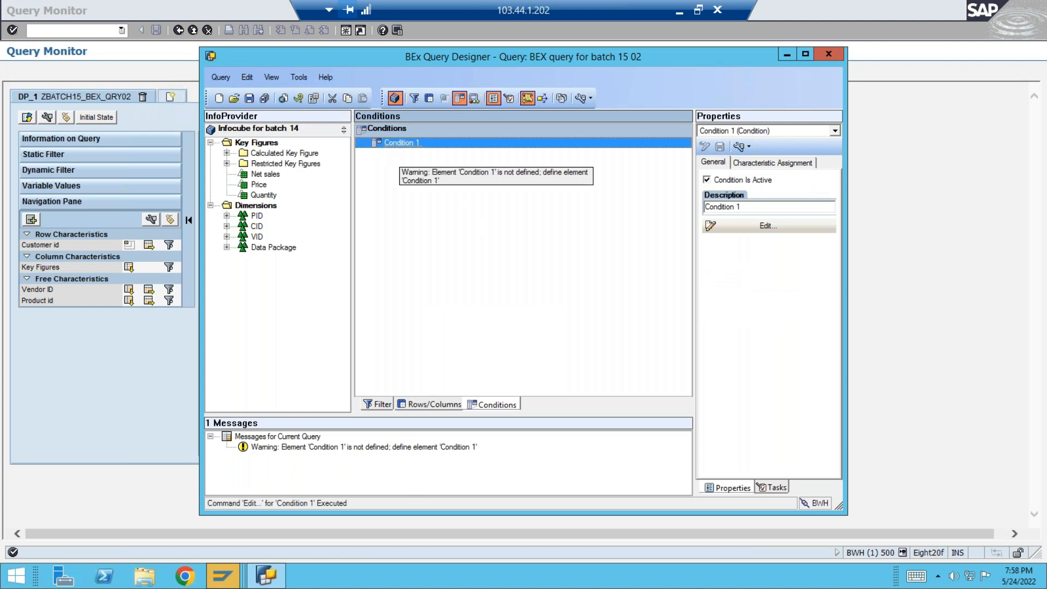
# Set the condition's description to "Top 5 Customer".
pyautogui.moveTo(401, 164); pyautogui.dragTo(301, 163)
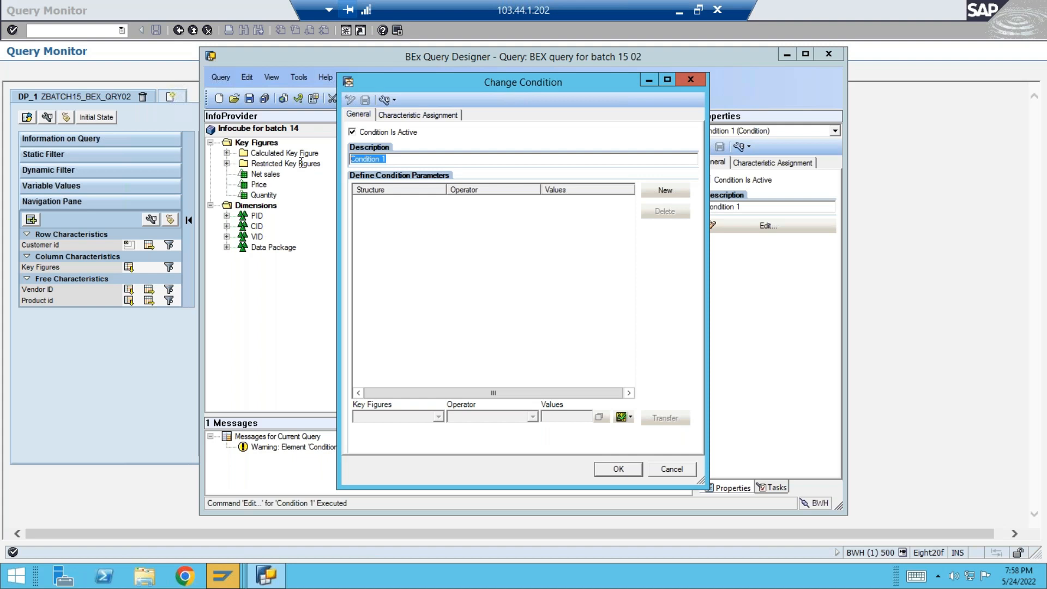
pyautogui.write('Top 5')
pyautogui.write('Customer')
pyautogui.moveTo(413, 157); pyautogui.dragTo(309, 163)
pyautogui.moveTo(421, 159); pyautogui.dragTo(339, 161)
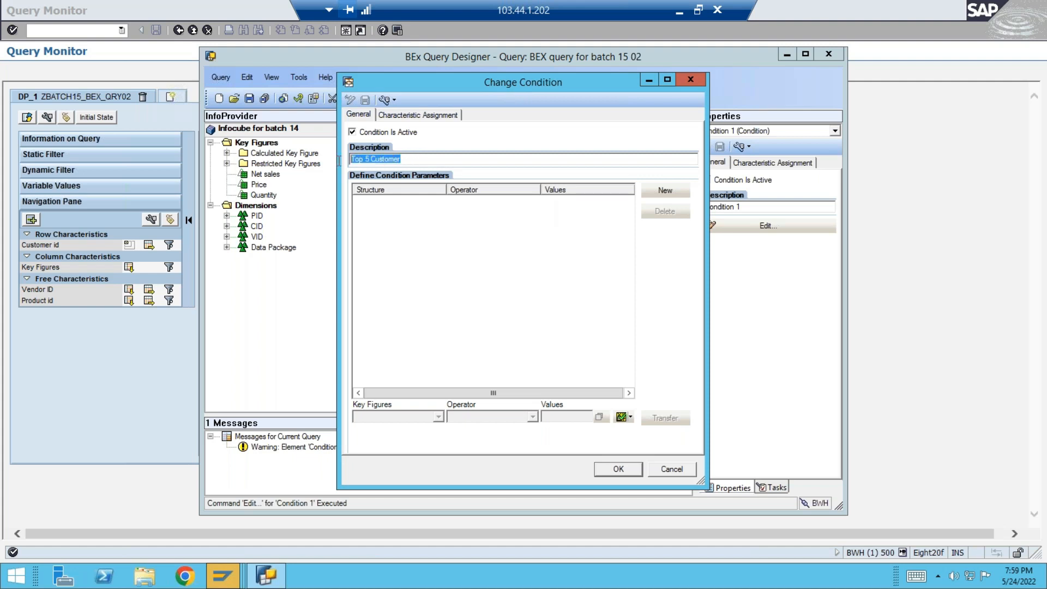
# Add a condition parameter with key figure REvenue, operator Top N and value 5, and transfer it to the parameter list.
pyautogui.click(666, 191)
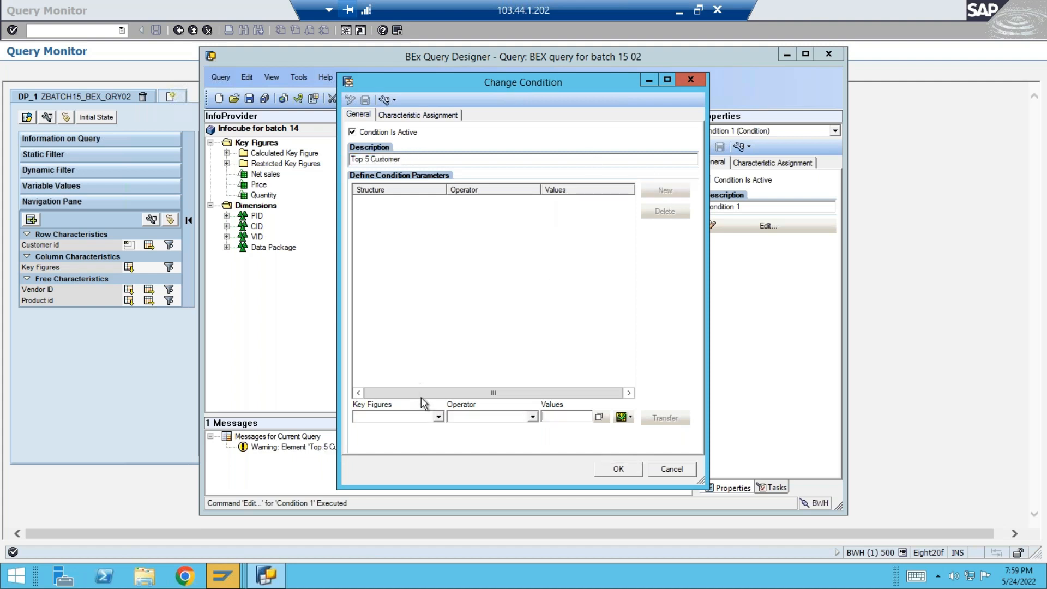
pyautogui.click(439, 417)
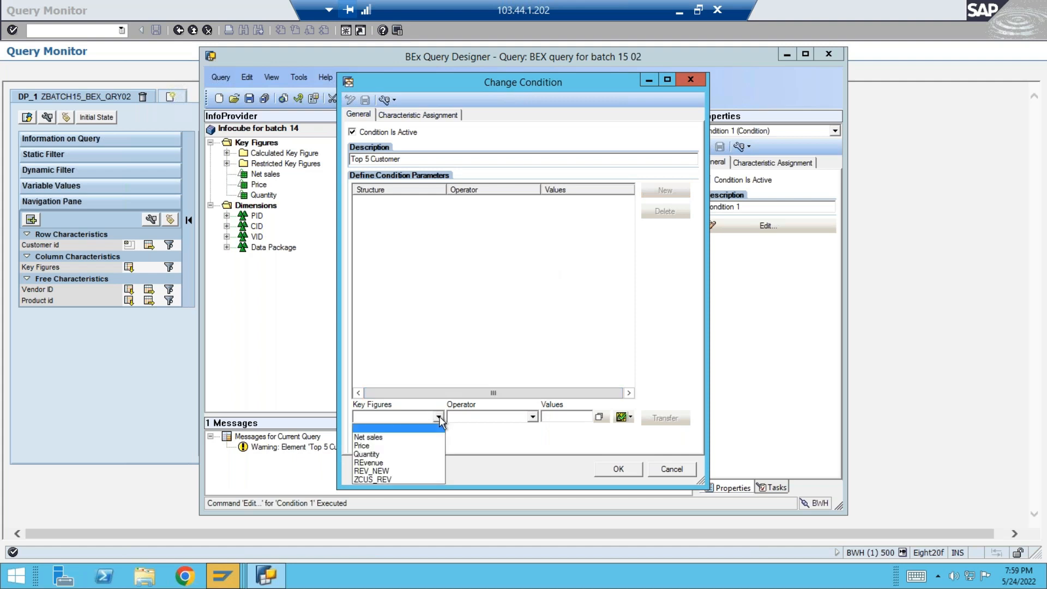
pyautogui.click(375, 463)
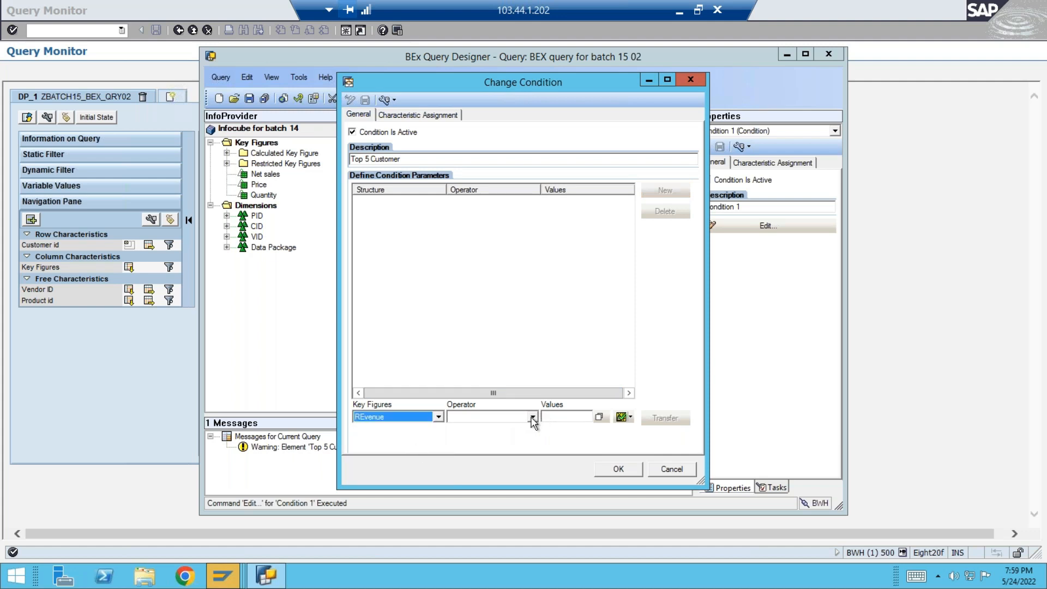
pyautogui.click(532, 417)
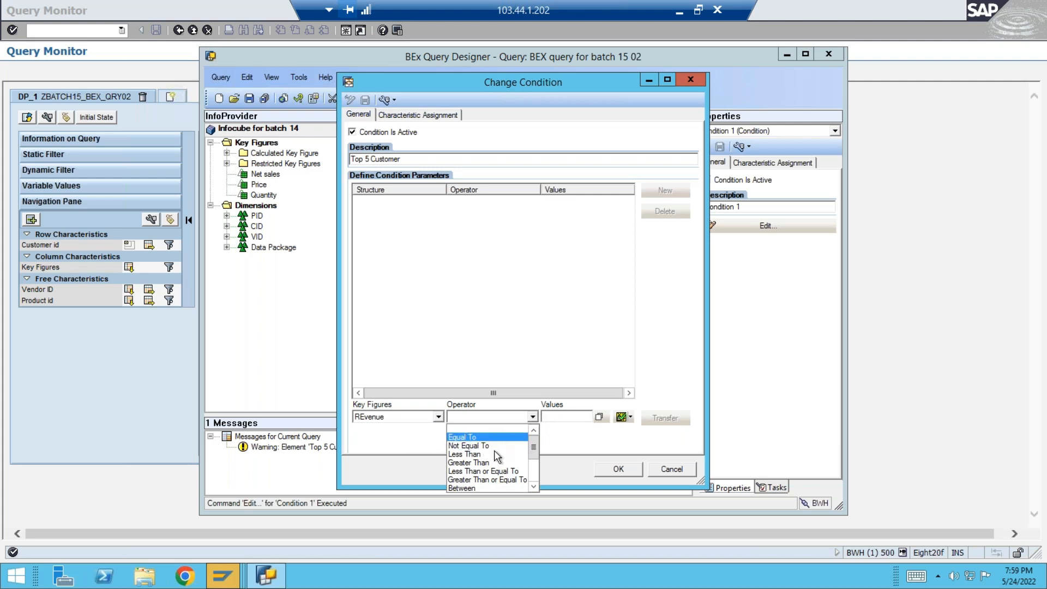
pyautogui.click(535, 471)
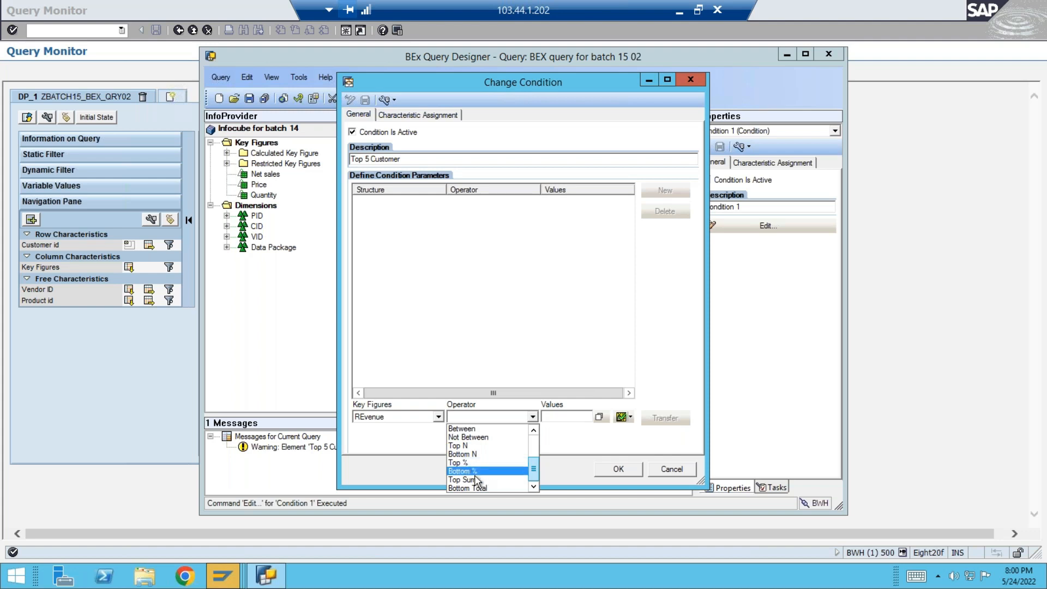
pyautogui.click(464, 447)
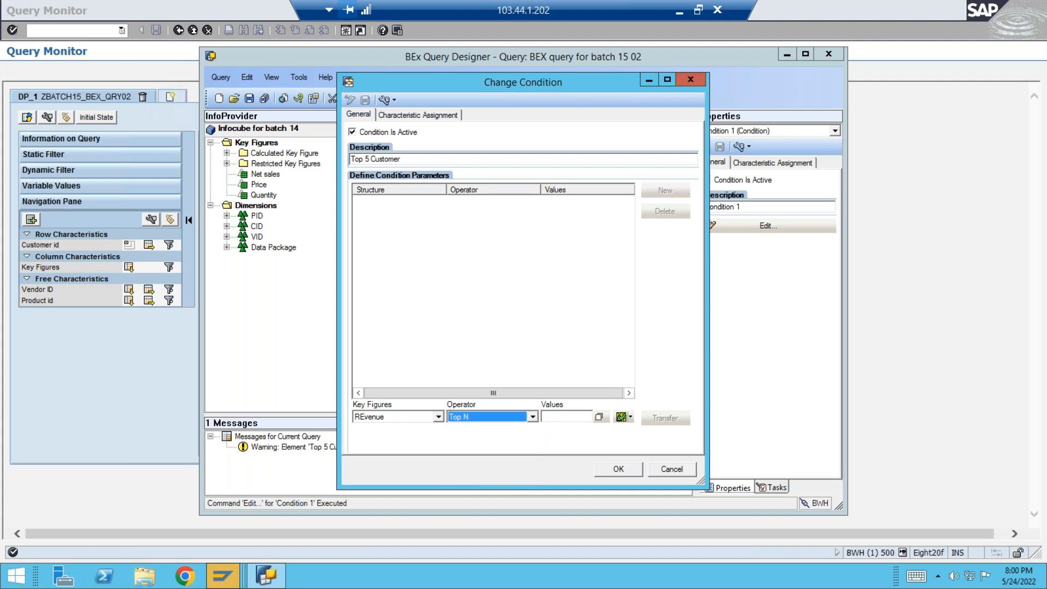
pyautogui.click(575, 417)
pyautogui.write('5')
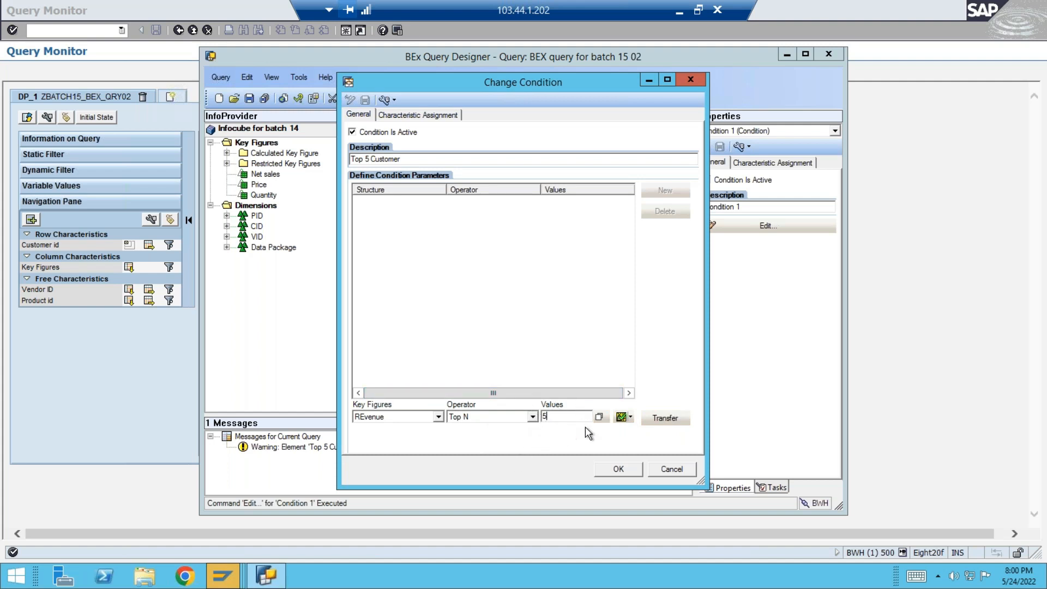
pyautogui.click(671, 419)
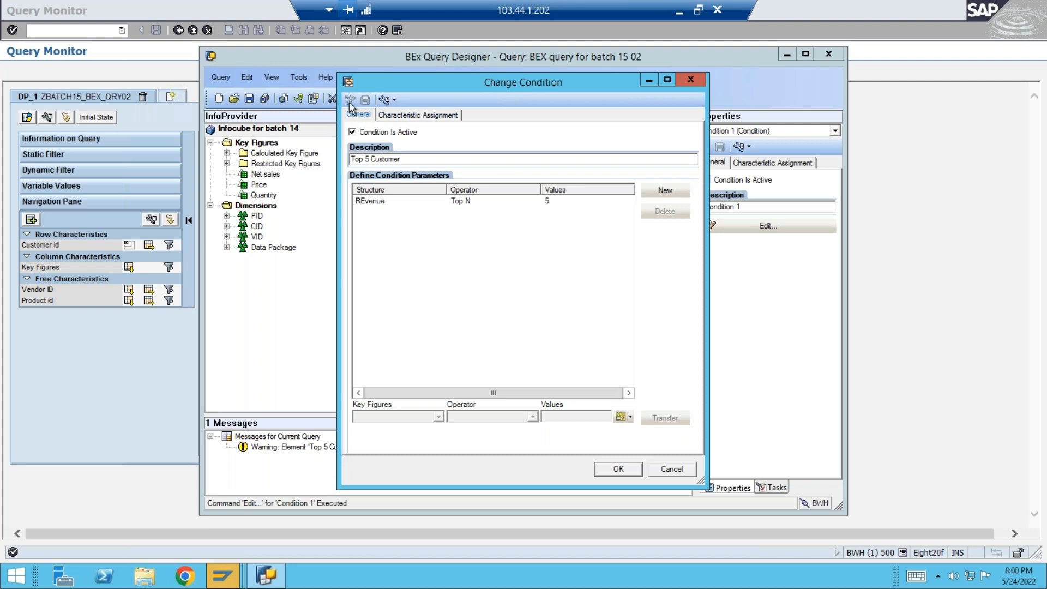
# Apply the condition to all characteristics in the drilldown independently and accept the condition definition.
pyautogui.click(417, 117)
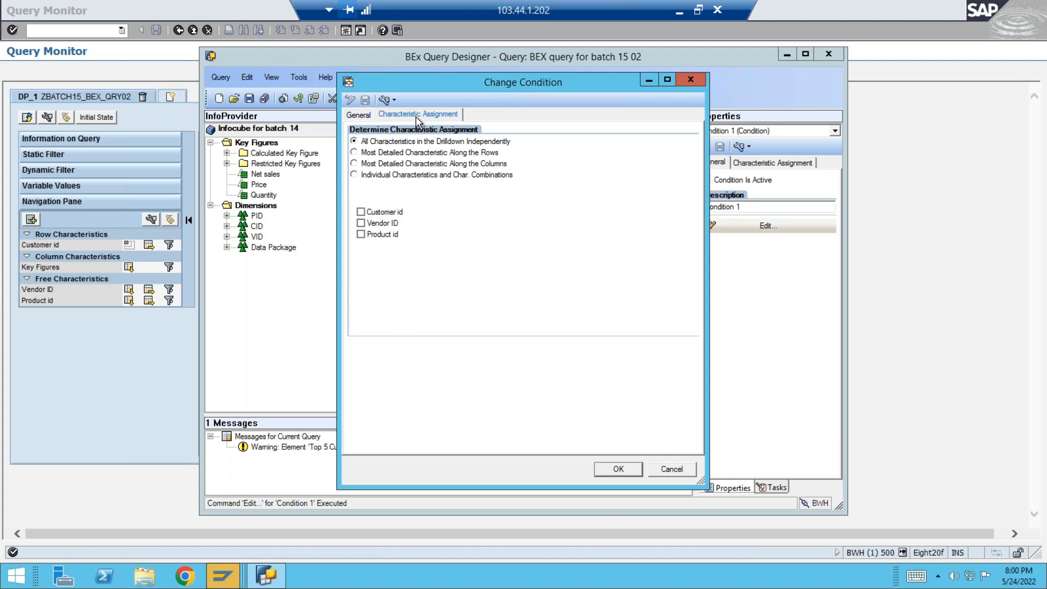
pyautogui.click(361, 235)
pyautogui.click(360, 223)
pyautogui.click(360, 223)
pyautogui.click(361, 234)
pyautogui.click(360, 223)
pyautogui.click(354, 141)
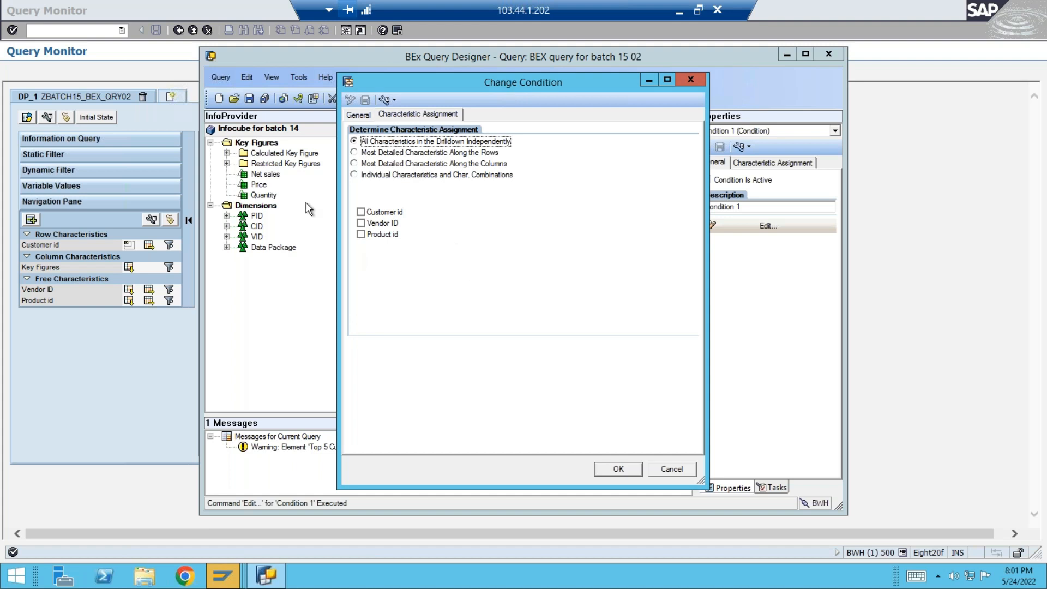
pyautogui.click(626, 467)
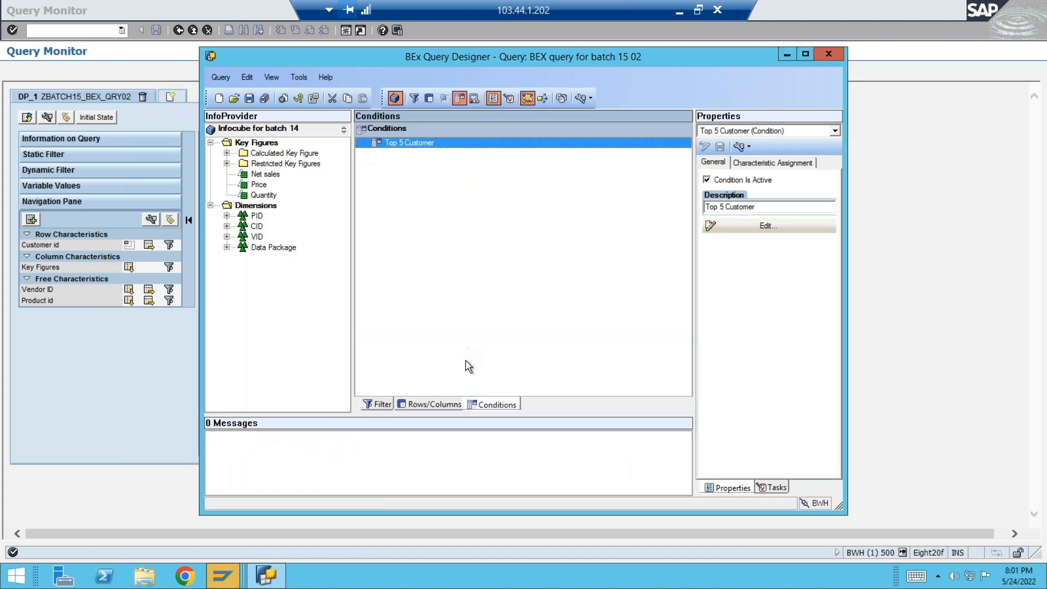
# Begin saving the query as a copy and set its technical name to ZBATCH15_BEX_TOP5.
pyautogui.click(220, 78)
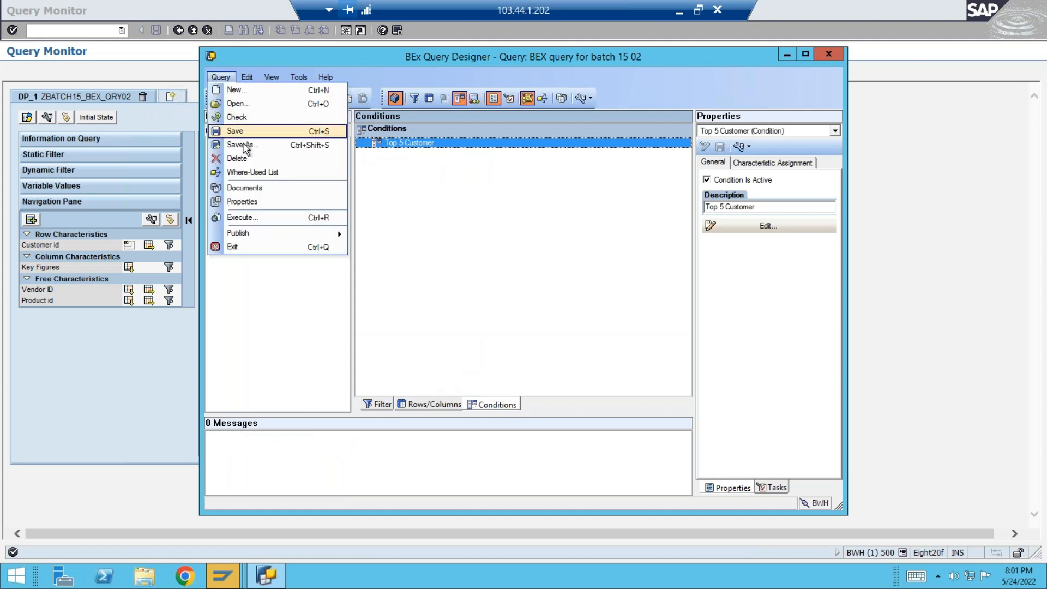
pyautogui.click(243, 145)
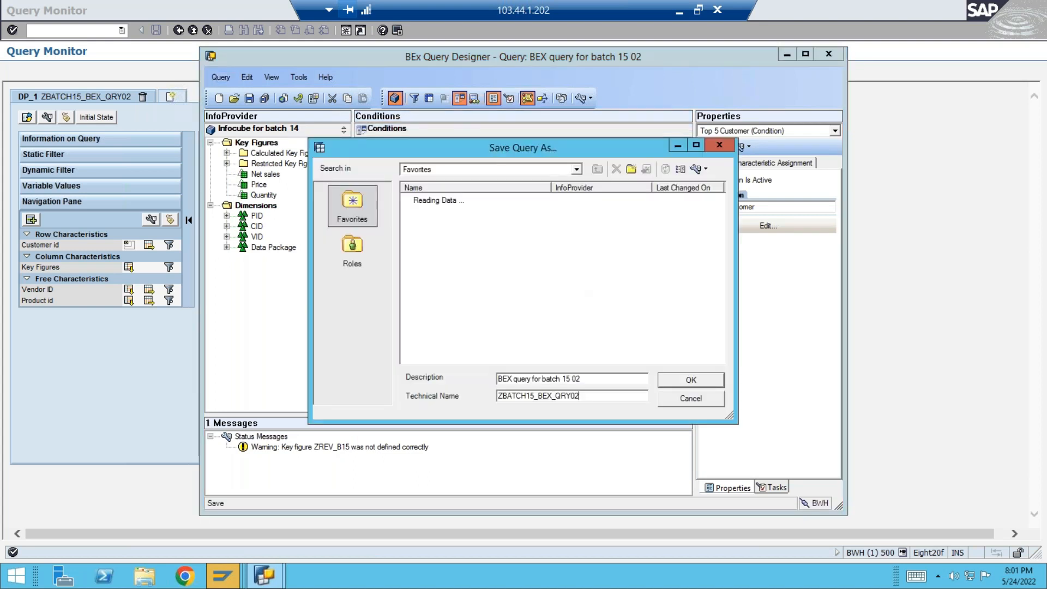
pyautogui.press('BackSpace')
pyautogui.press('BackSpace')
pyautogui.press('BackSpace')
pyautogui.press('BackSpace')
pyautogui.press('BackSpace')
pyautogui.write('TOP5')
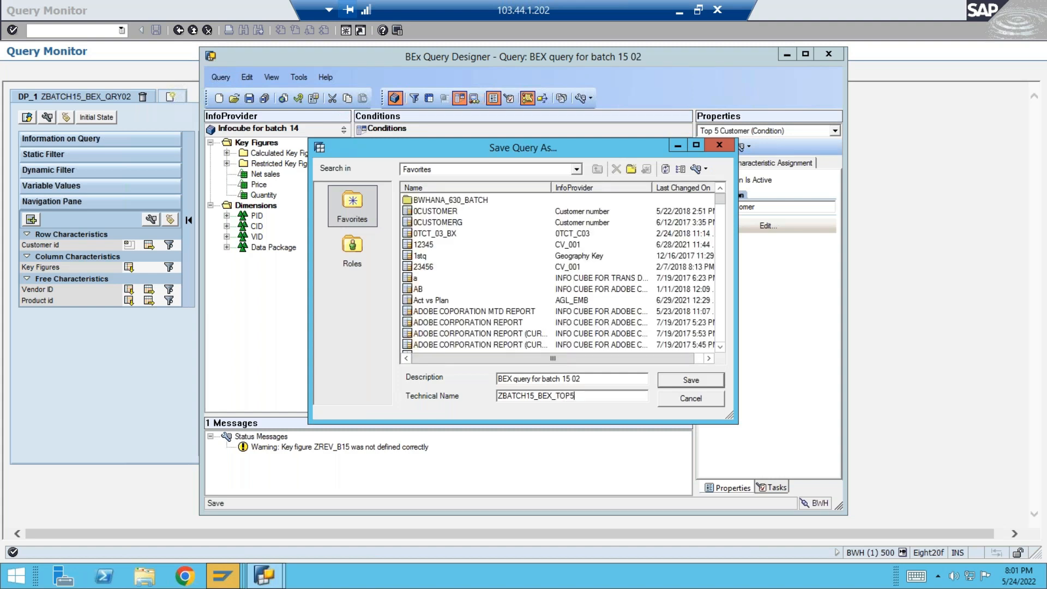
# Set the query copy's description to "BEX query for batch 15 Top 5" and save it.
pyautogui.moveTo(581, 379); pyautogui.dragTo(562, 382)
pyautogui.write('15 02')
pyautogui.press('BackSpace')
pyautogui.press('BackSpace')
pyautogui.write('Top 5')
pyautogui.press('Tab')
pyautogui.hotkey('ctrl', 'c')
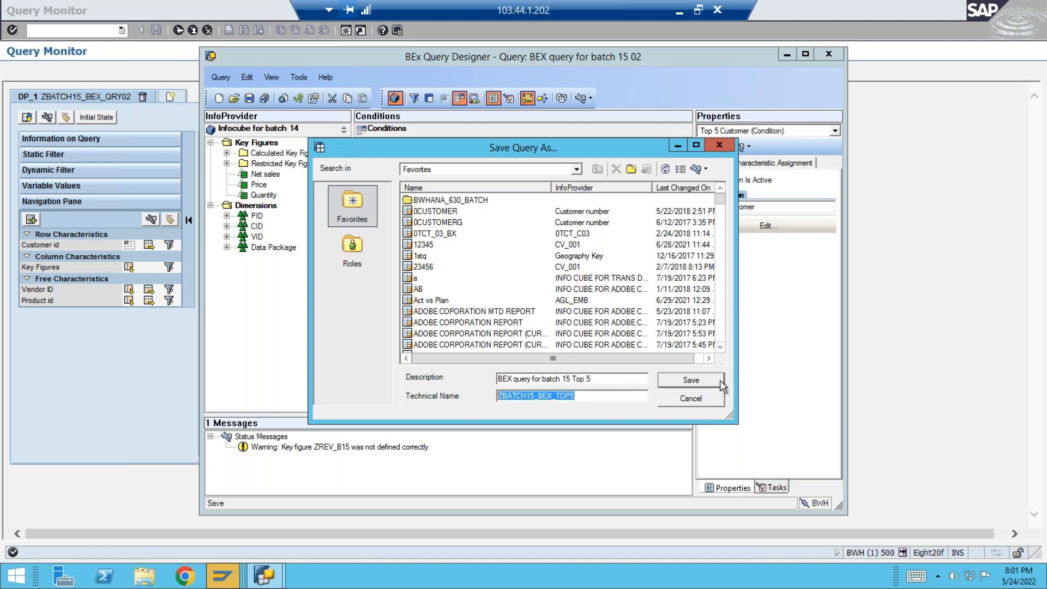
pyautogui.click(698, 385)
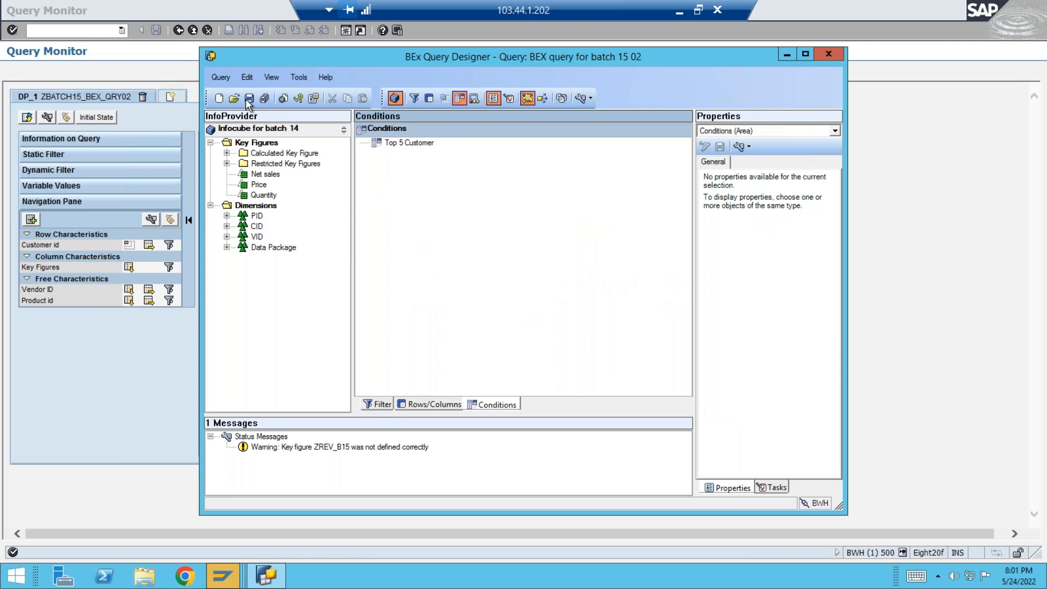
# Save the new query's object directory entry and assign it to Workbench request BWHK900457.
pyautogui.hotkey('alt', 'Tab')
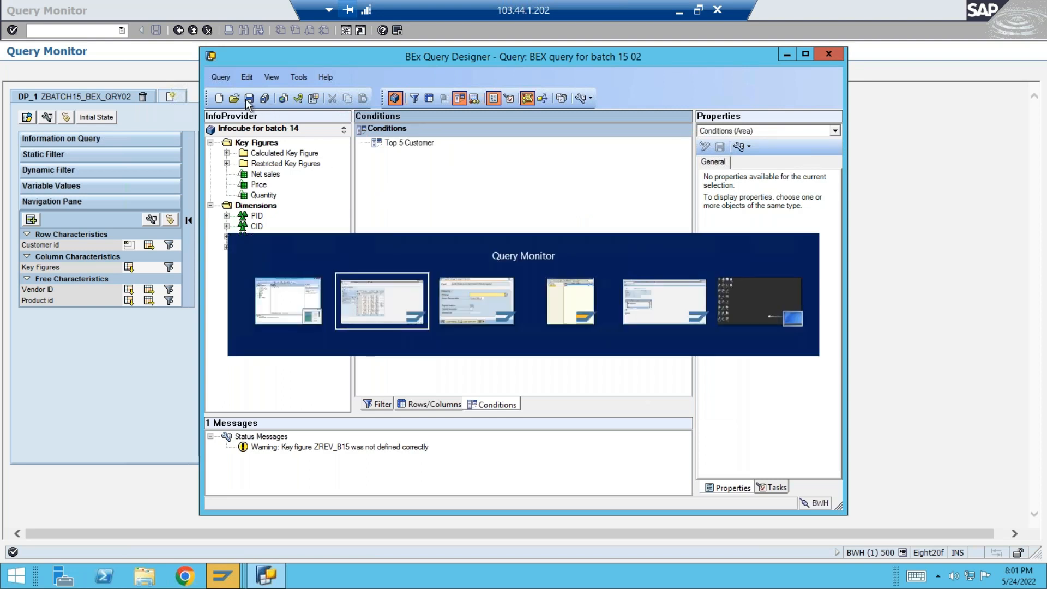
pyautogui.hotkey('alt', 'Tab')
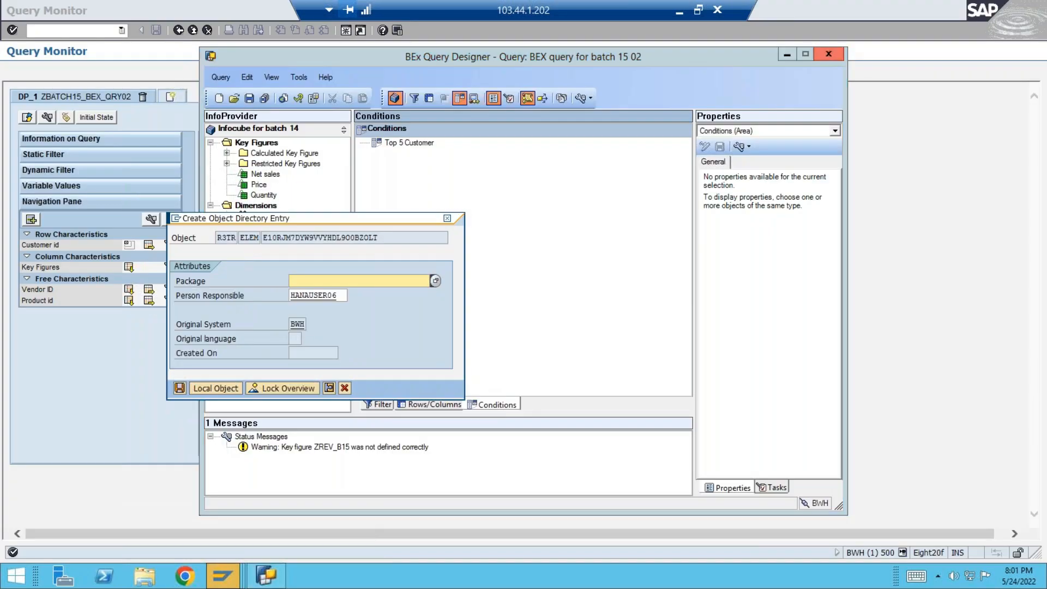
pyautogui.click(299, 293)
pyautogui.click(180, 388)
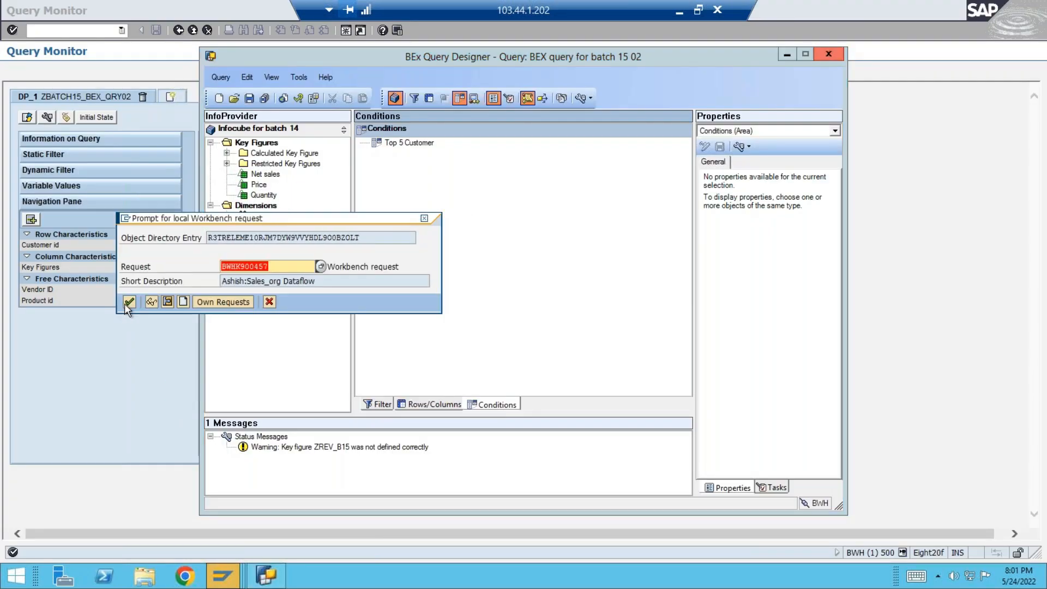
pyautogui.click(129, 302)
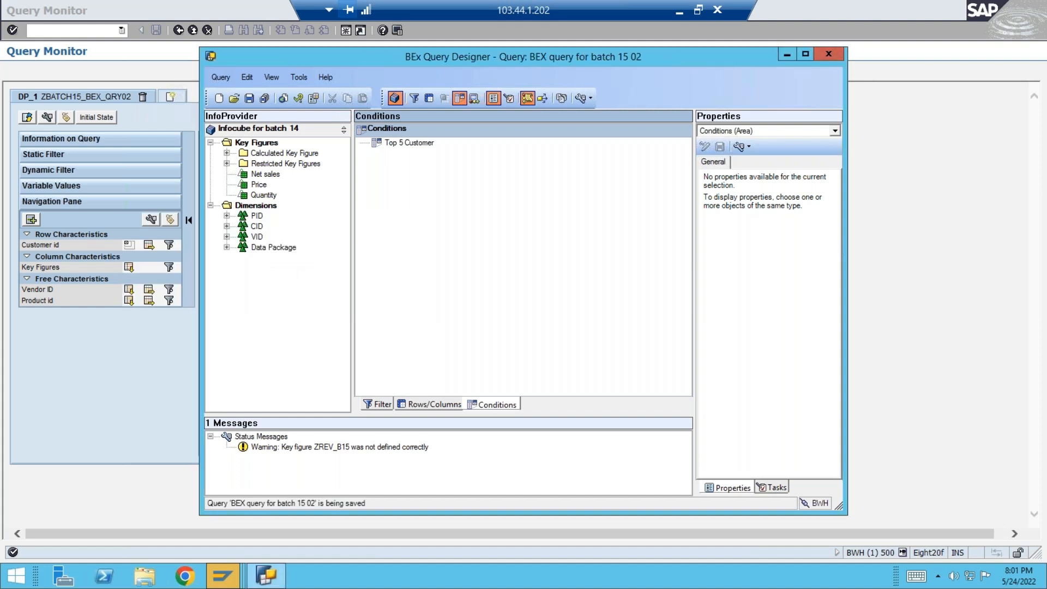
# Switch to the Query Monitor, leave the old query's result and execute query ZBATCH15_BEX_TOP5 with ABAP BICS display.
pyautogui.moveTo(233, 571)
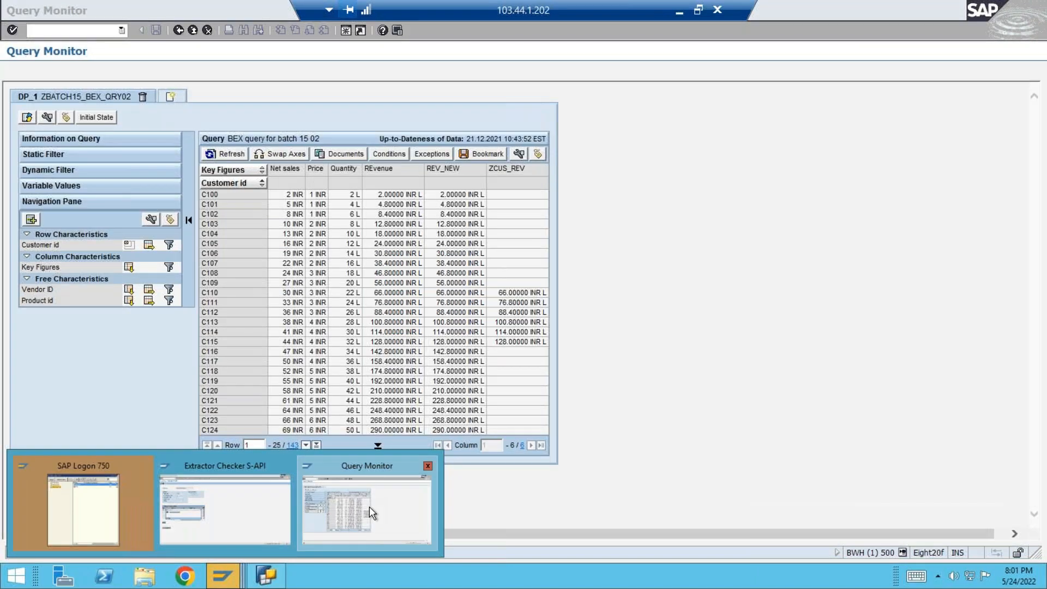
pyautogui.click(369, 506)
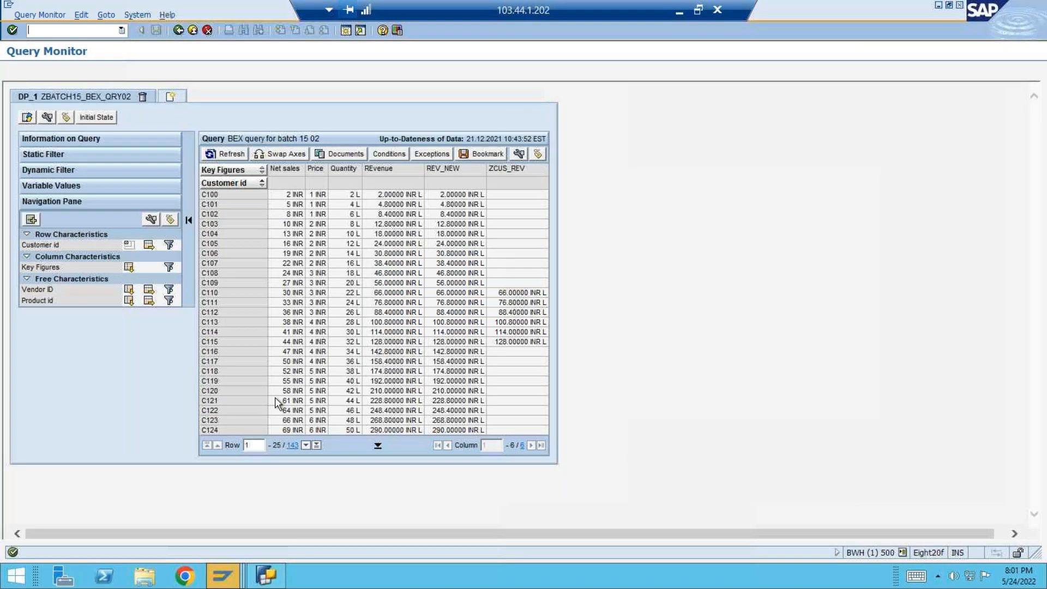
pyautogui.click(179, 30)
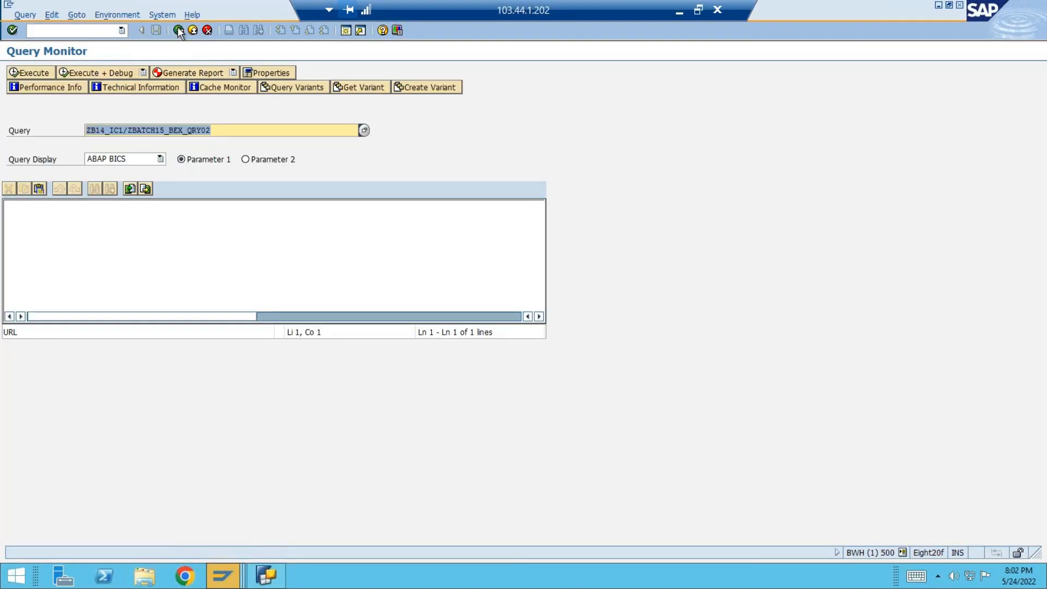
pyautogui.hotkey('ctrl', 'v')
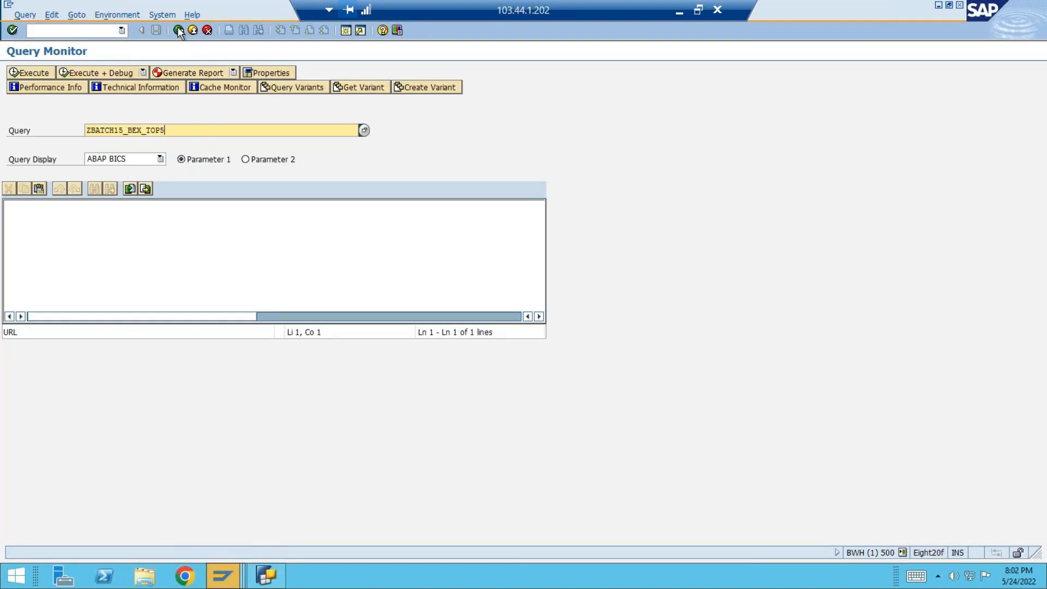
pyautogui.press('Return')
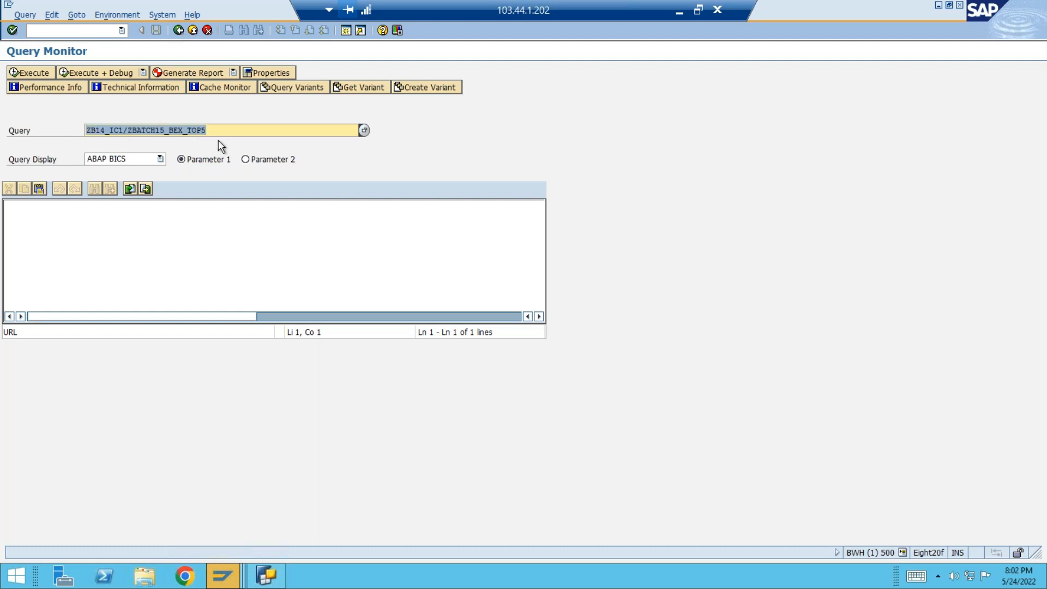
pyautogui.click(34, 73)
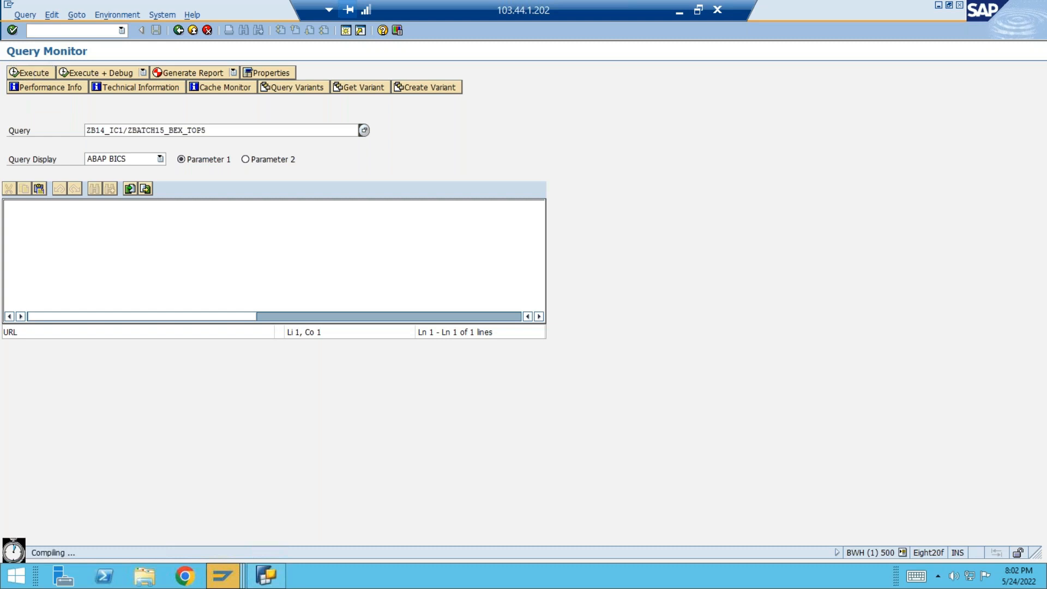